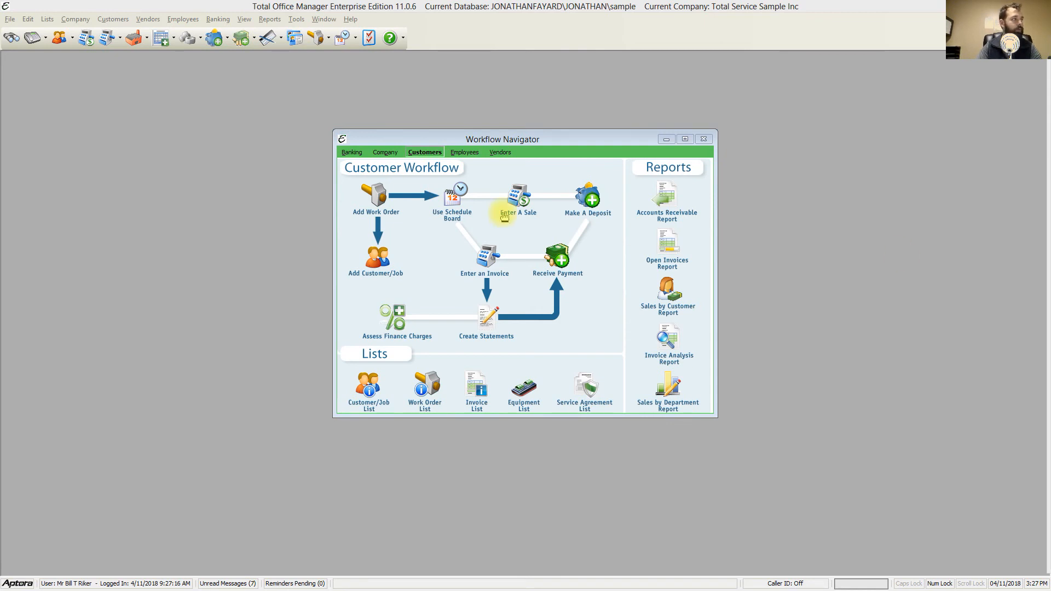
# Step: Open the company's work order type list and place its window over the workflow navigator
pyautogui.click(77, 19)
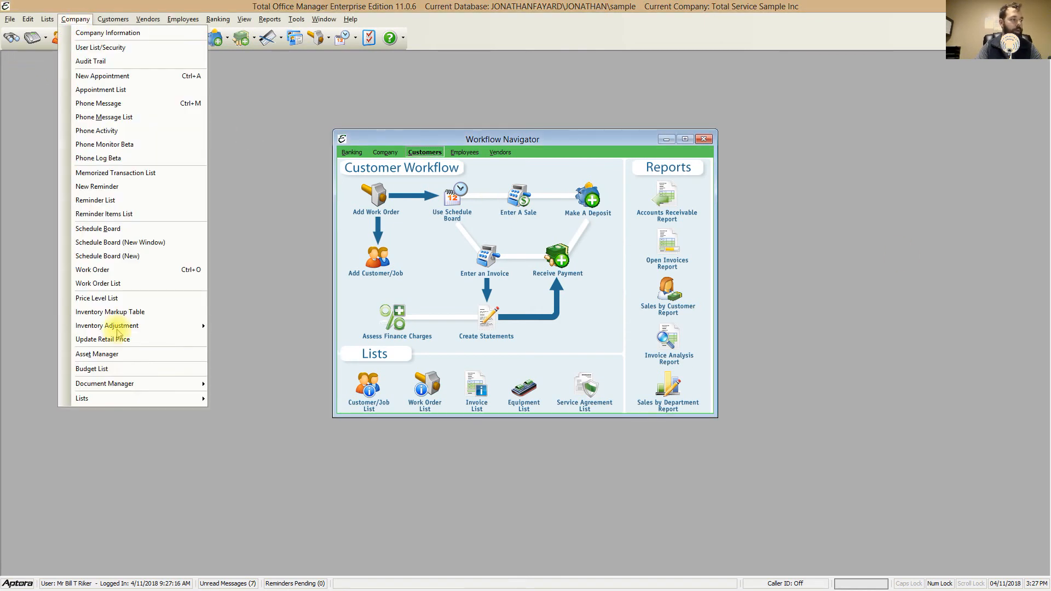
pyautogui.moveTo(107, 399)
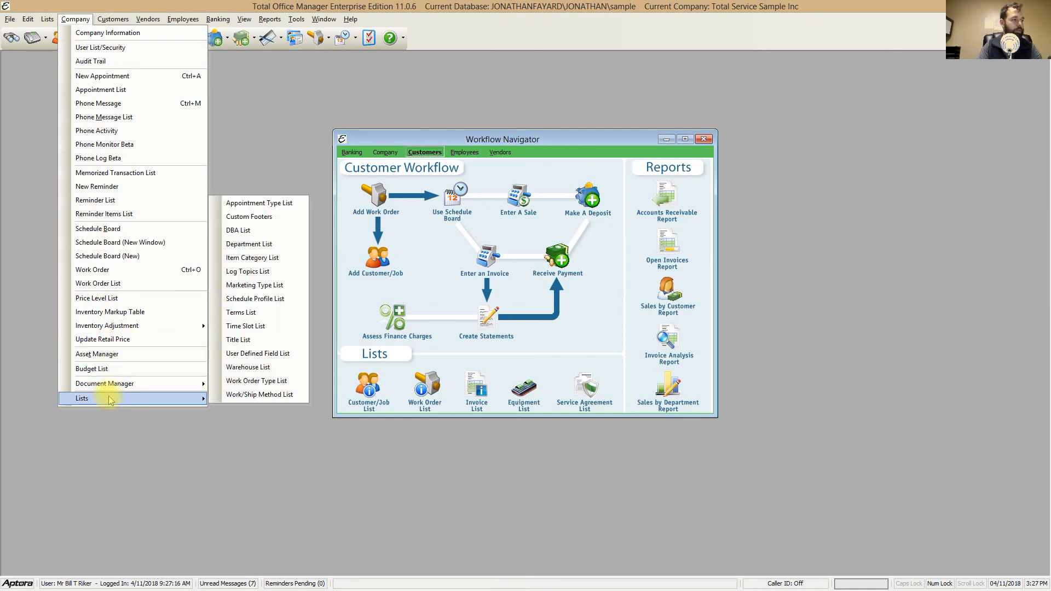
pyautogui.click(279, 381)
pyautogui.moveTo(730, 295); pyautogui.dragTo(736, 294)
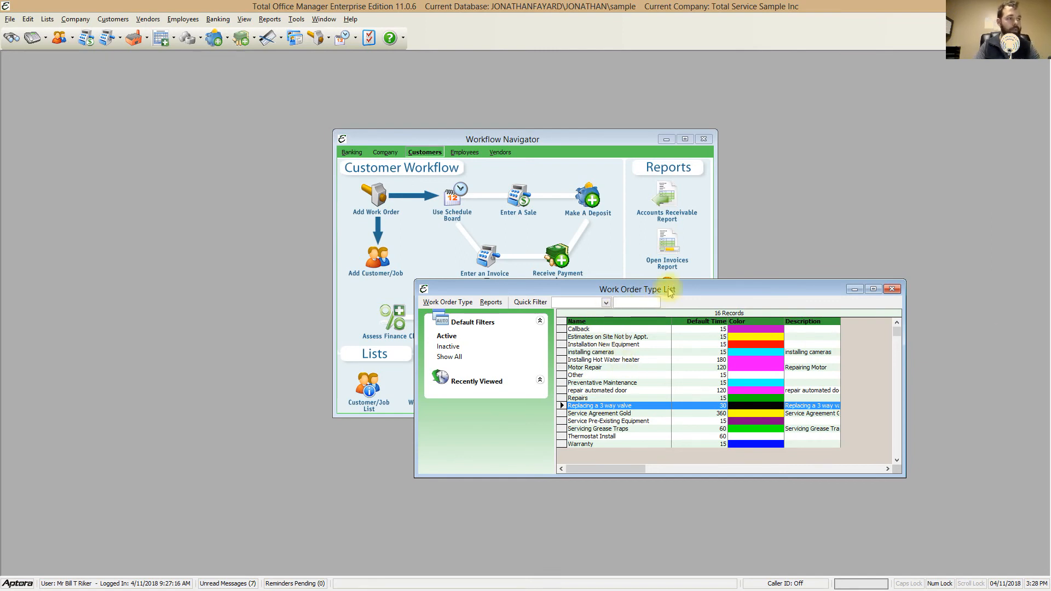
pyautogui.moveTo(705, 295); pyautogui.dragTo(691, 283)
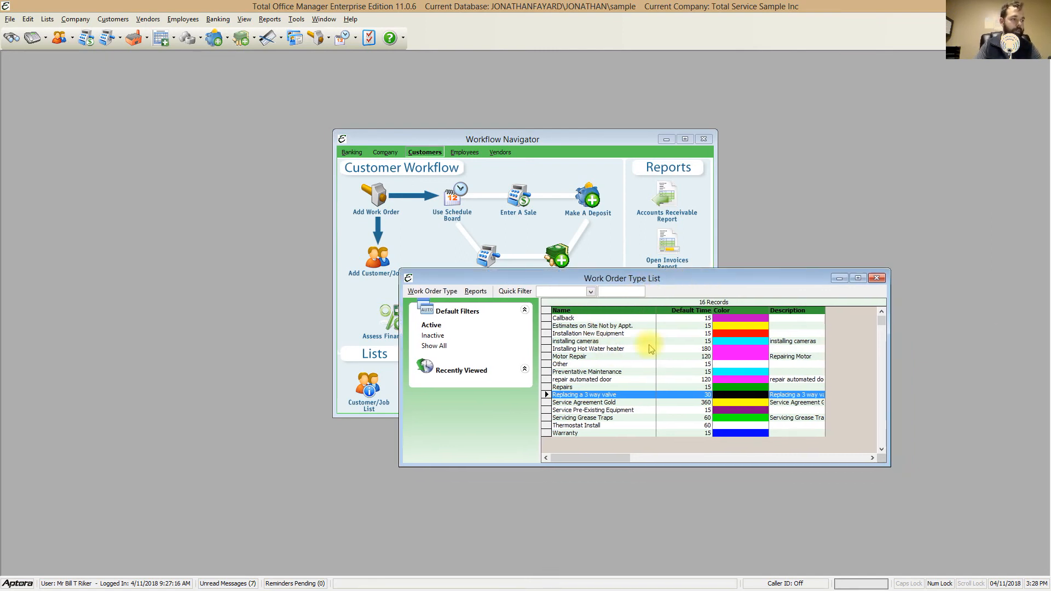
# Step: Start a new work order type from the list and name it "Reparing a motor"
pyautogui.click(585, 351)
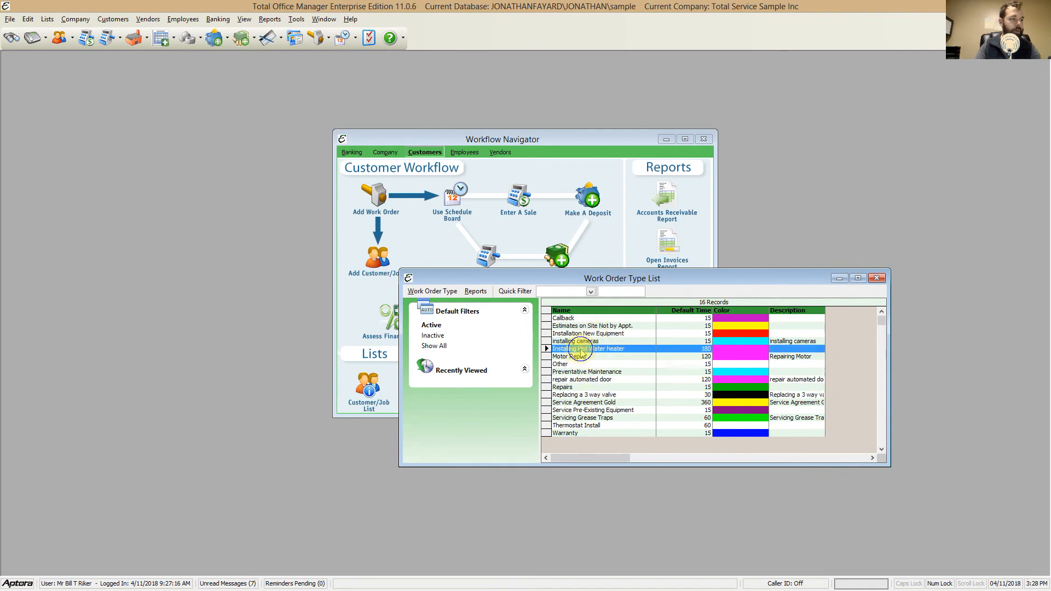
pyautogui.rightClick(585, 350)
pyautogui.click(624, 357)
pyautogui.moveTo(678, 274); pyautogui.dragTo(813, 225)
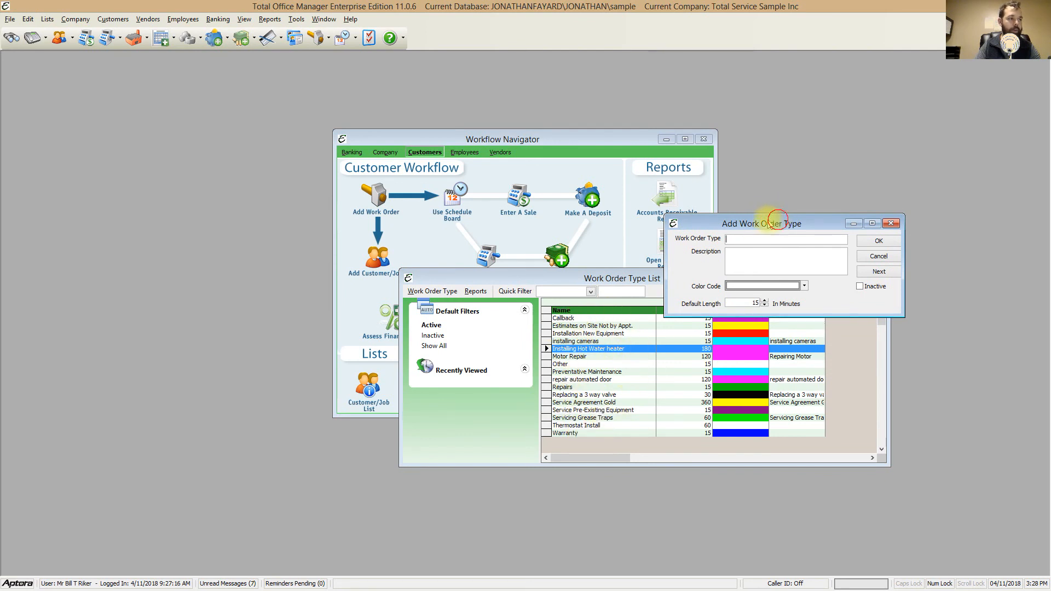
pyautogui.moveTo(774, 219); pyautogui.dragTo(742, 217)
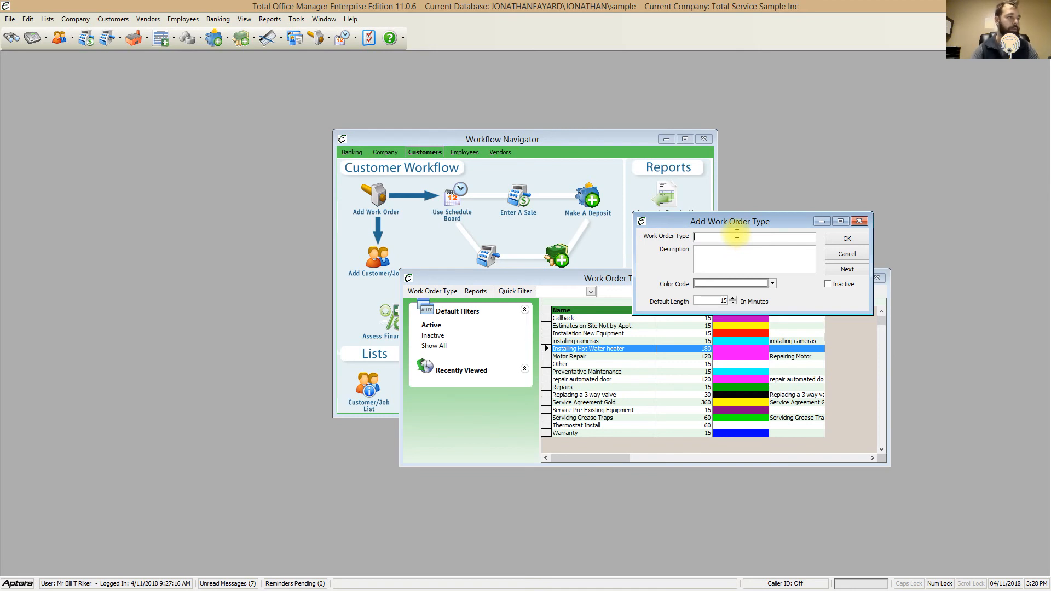
pyautogui.write('Repairing')
pyautogui.press('BackSpace')
pyautogui.press('BackSpace')
pyautogui.press('BackSpace')
pyautogui.write('ng a motor')
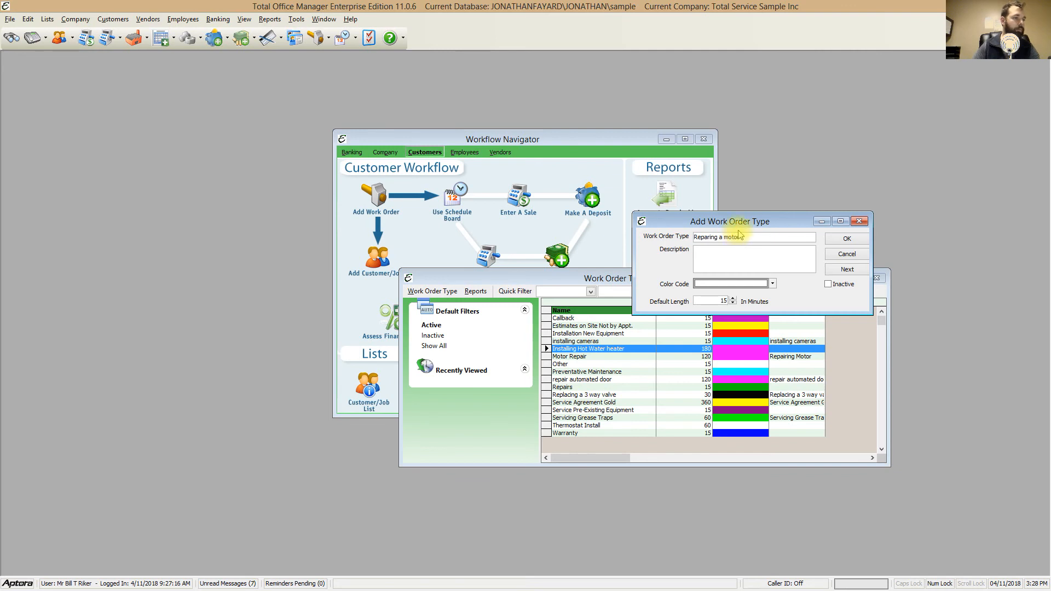
# Step: Copy the new work order type's name into its description and view the available color codes
pyautogui.click(740, 263)
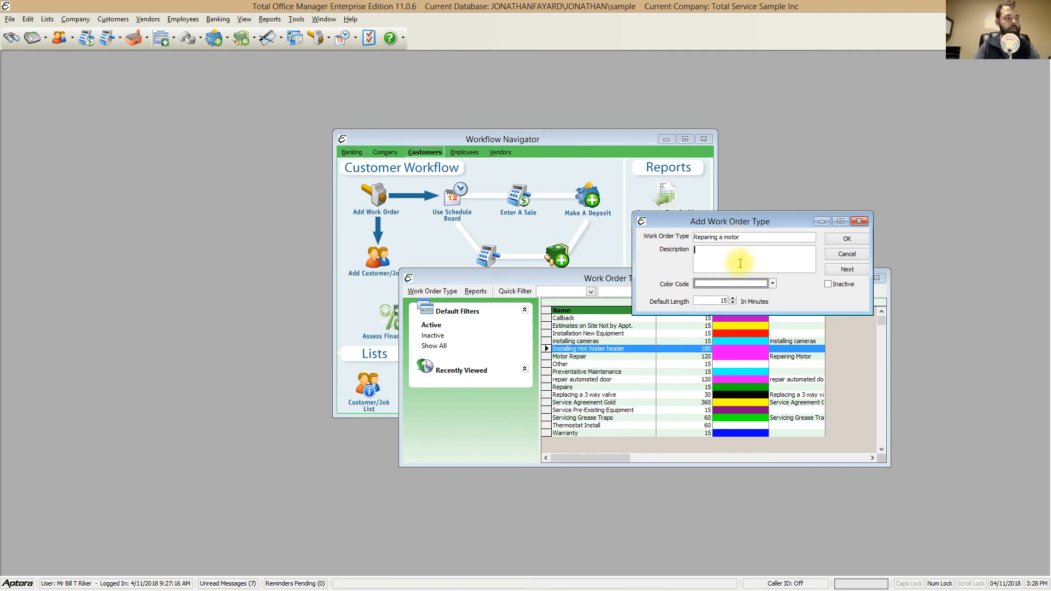
pyautogui.click(757, 236)
pyautogui.moveTo(757, 236); pyautogui.dragTo(659, 236)
pyautogui.hotkey('ctrl', 'c')
pyautogui.click(719, 257)
pyautogui.hotkey('ctrl', 'v')
pyautogui.click(772, 284)
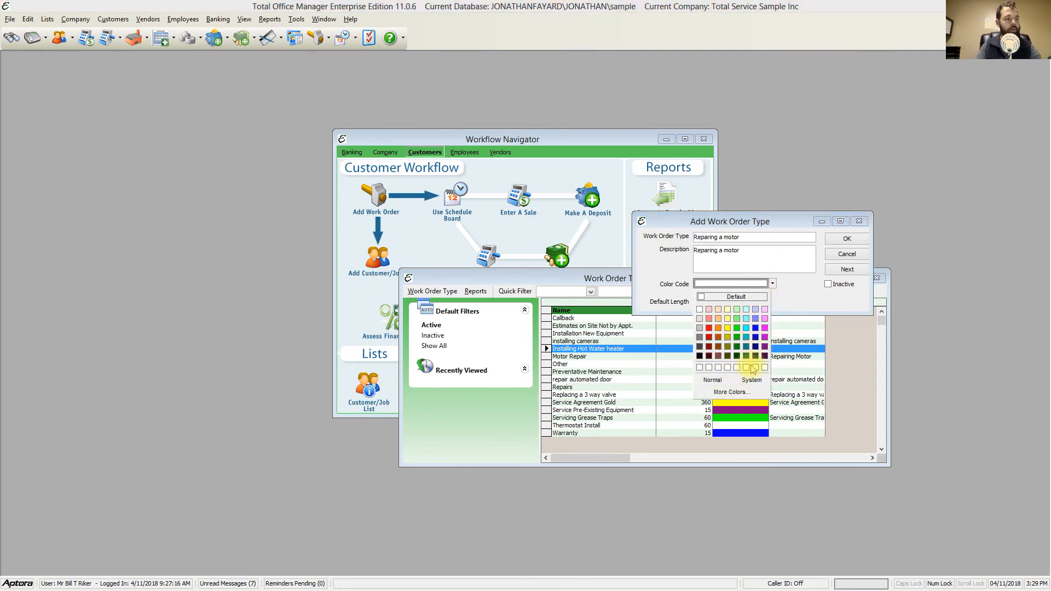
pyautogui.click(734, 392)
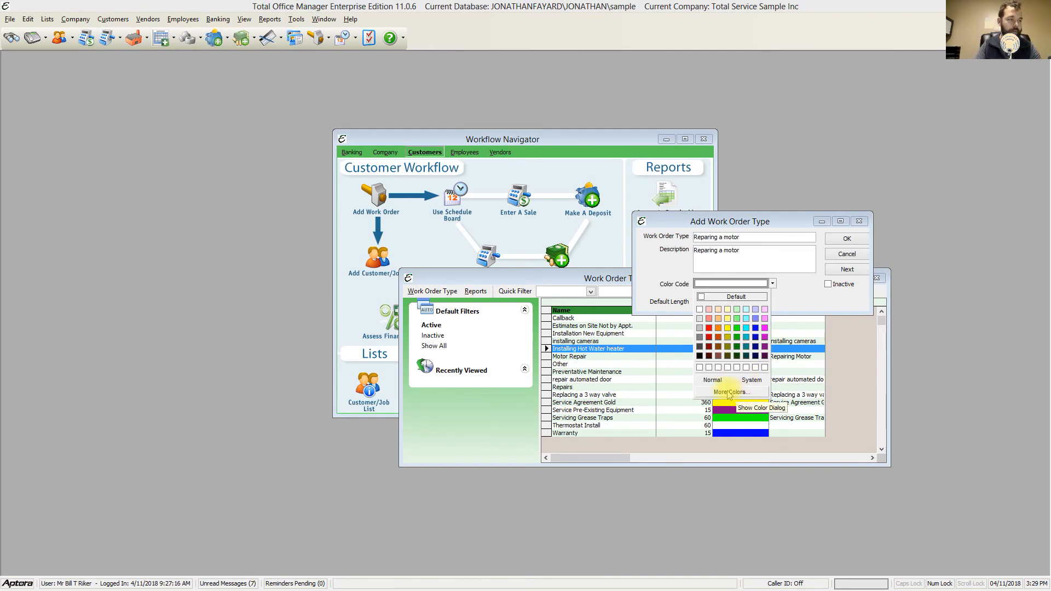
pyautogui.click(792, 301)
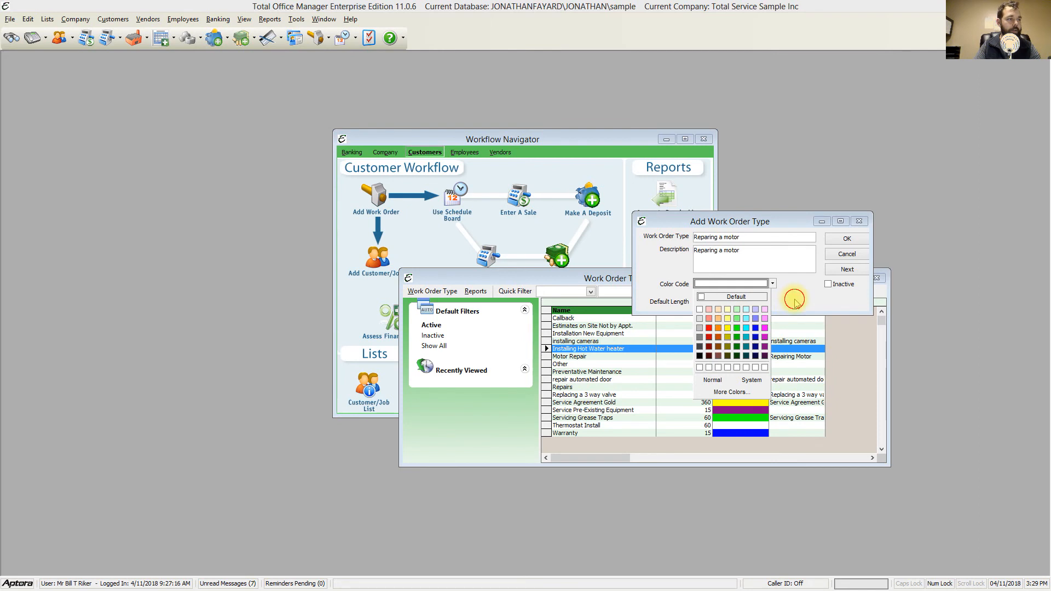
# Step: Set the new type's default length to 120 minutes, and discard the new work order type
pyautogui.click(716, 301)
pyautogui.moveTo(719, 302); pyautogui.dragTo(733, 304)
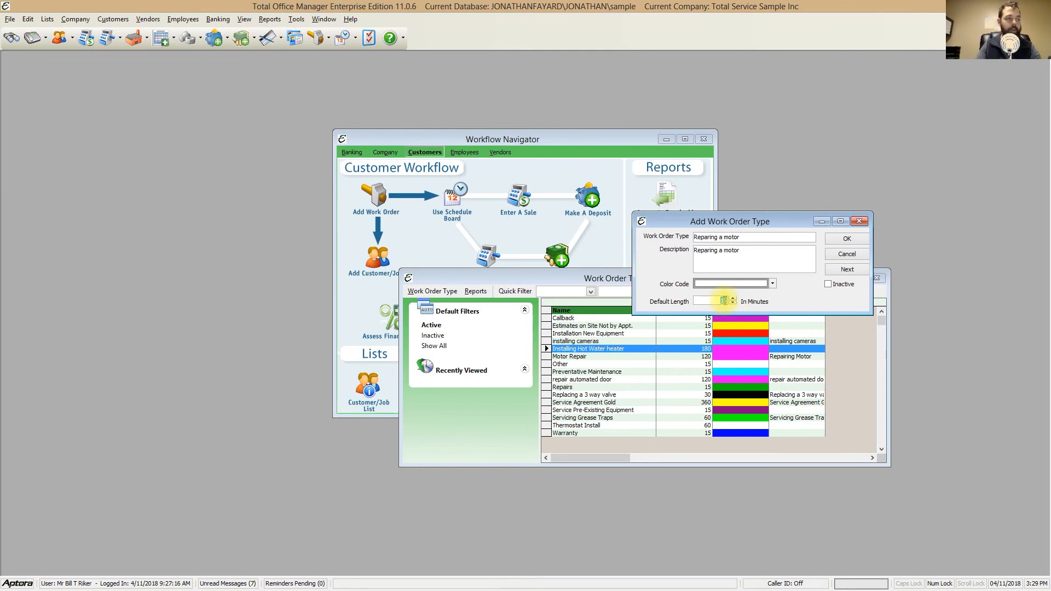
pyautogui.write('120')
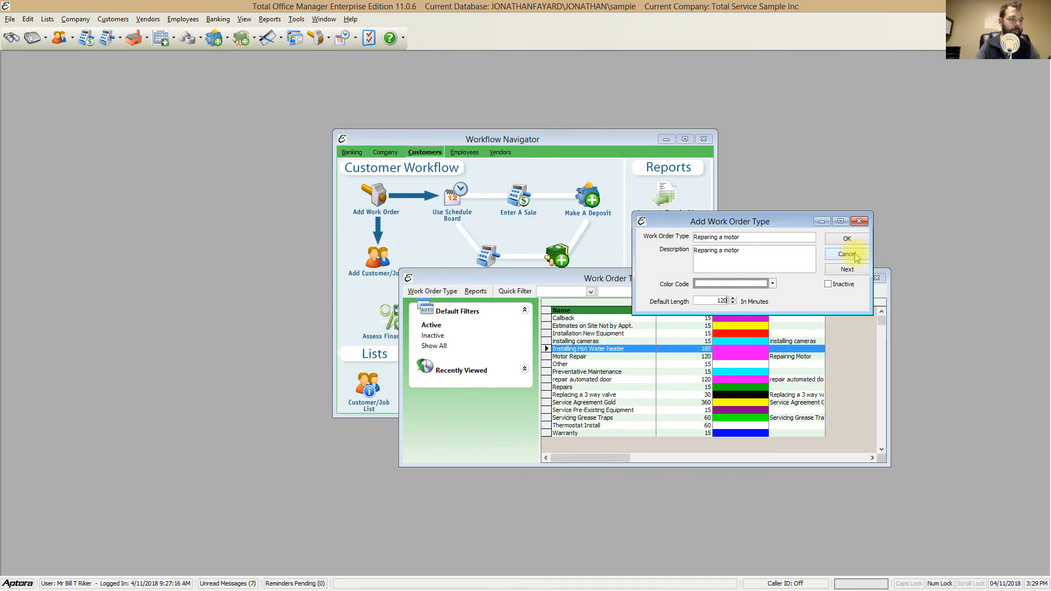
pyautogui.click(853, 255)
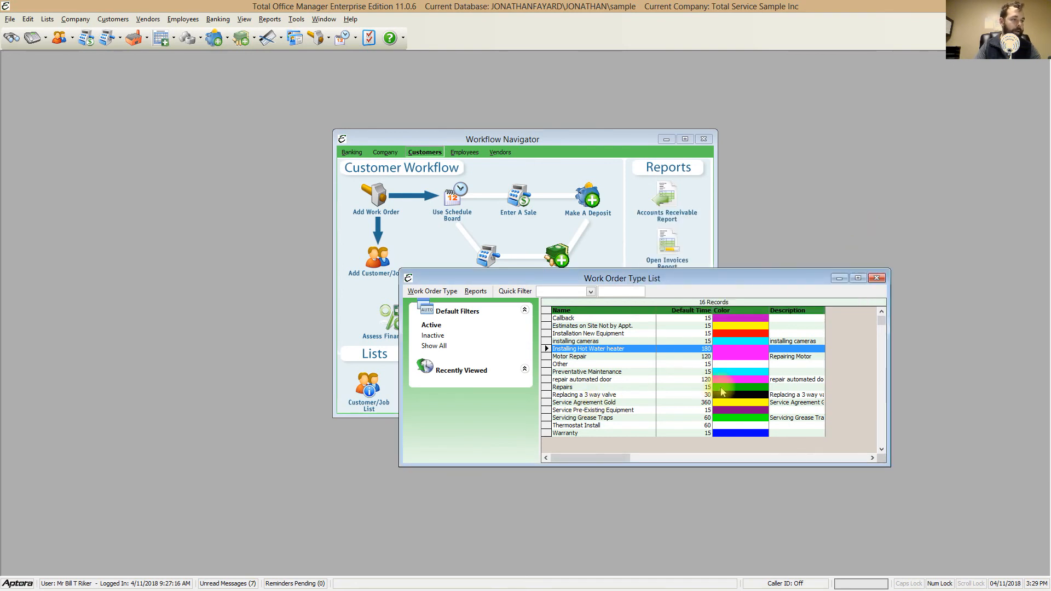
# Step: Open the "Replacing a 3 way valve" work order type to review its settings
pyautogui.click(733, 395)
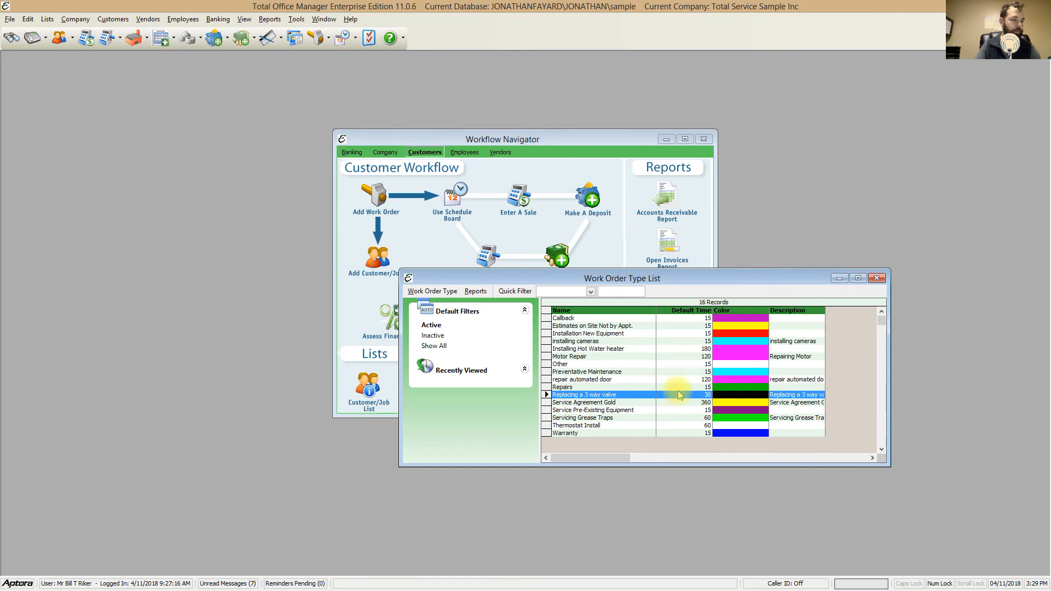
pyautogui.doubleClick(596, 394)
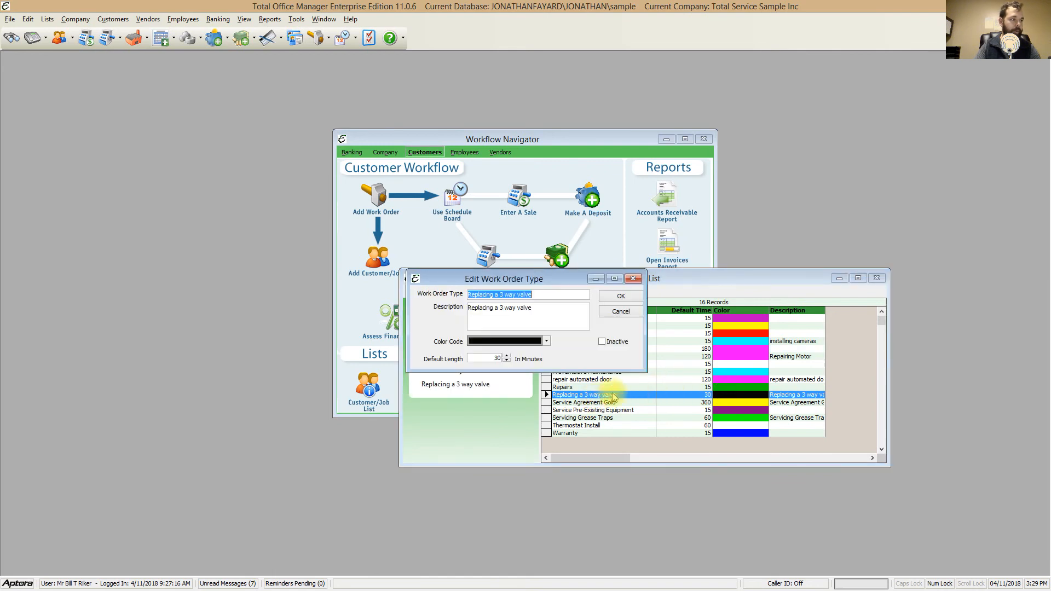
pyautogui.moveTo(534, 276); pyautogui.dragTo(749, 227)
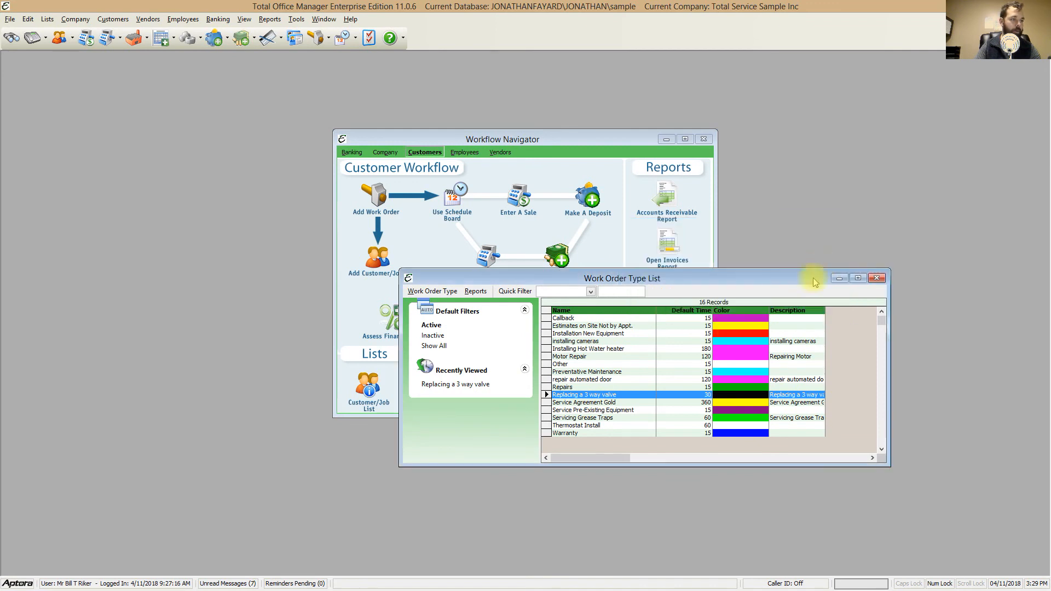
# Step: Open the Repairs work order type and review its description, color code and default length
pyautogui.click(599, 387)
pyautogui.doubleClick(744, 392)
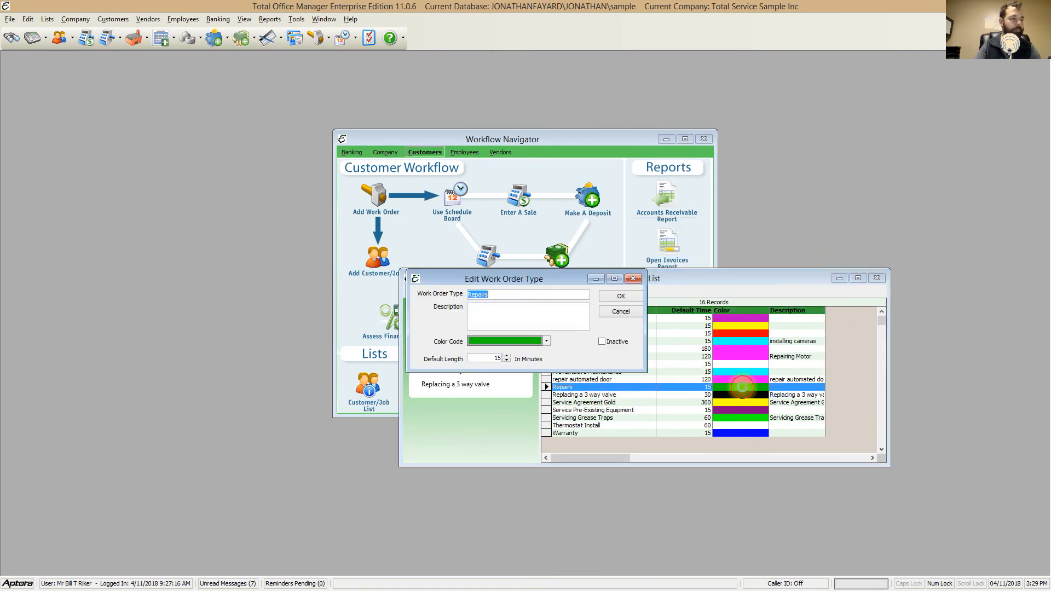
pyautogui.click(808, 239)
pyautogui.click(793, 262)
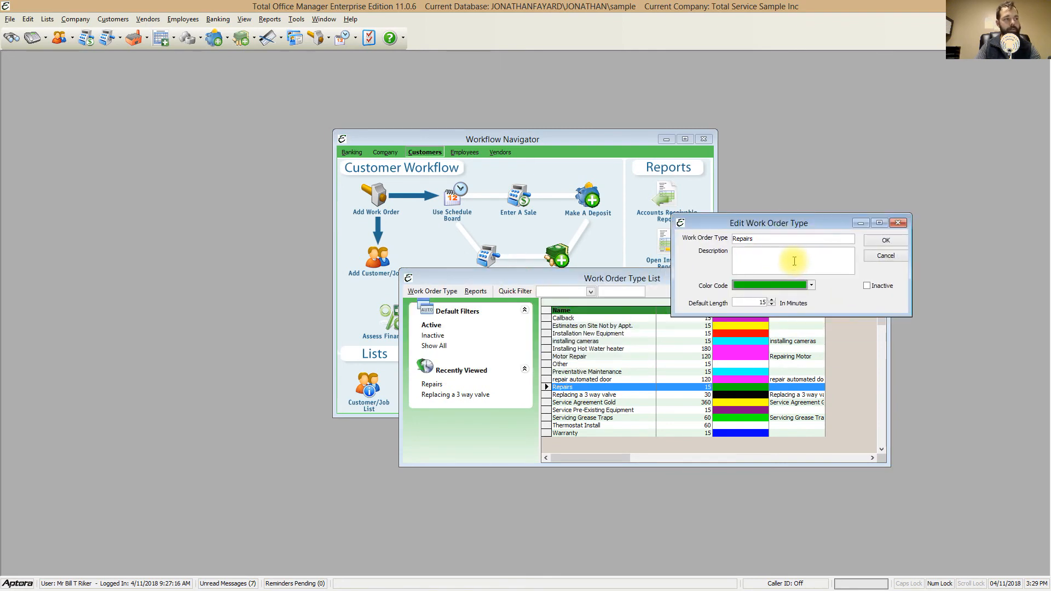
pyautogui.click(767, 260)
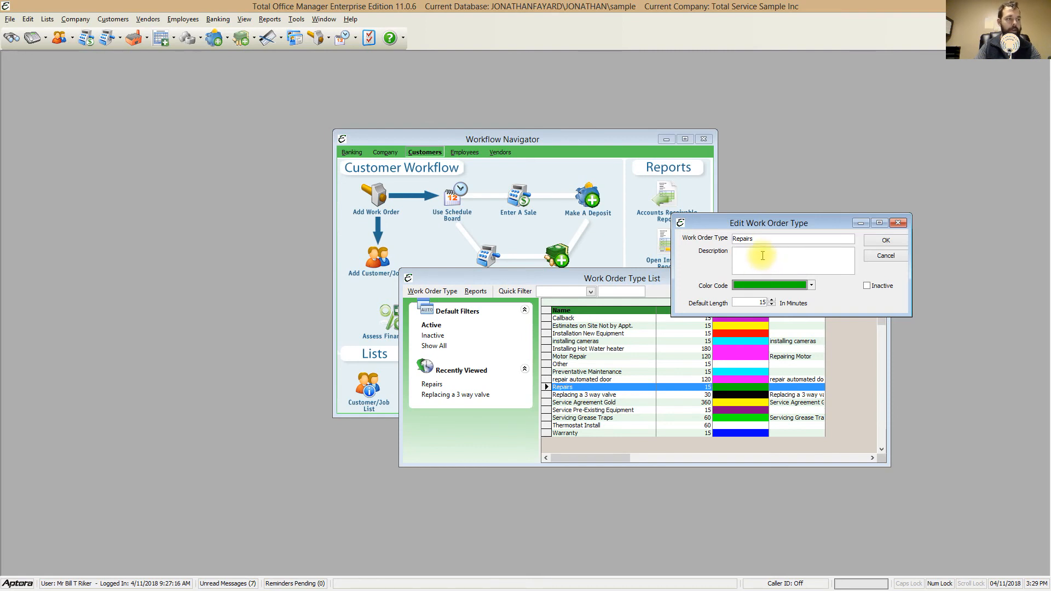
pyautogui.doubleClick(757, 302)
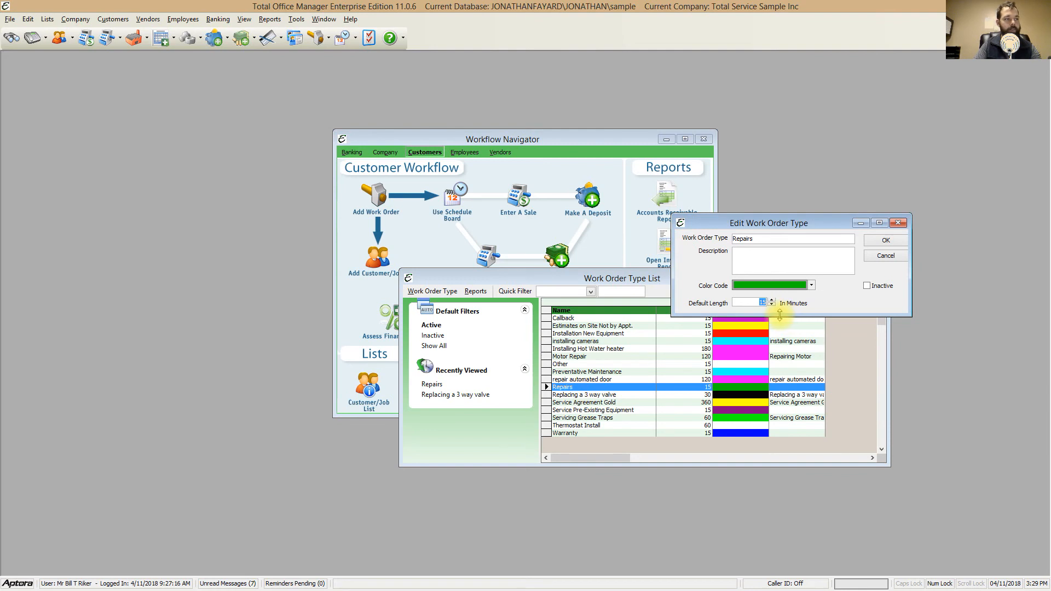
pyautogui.click(875, 242)
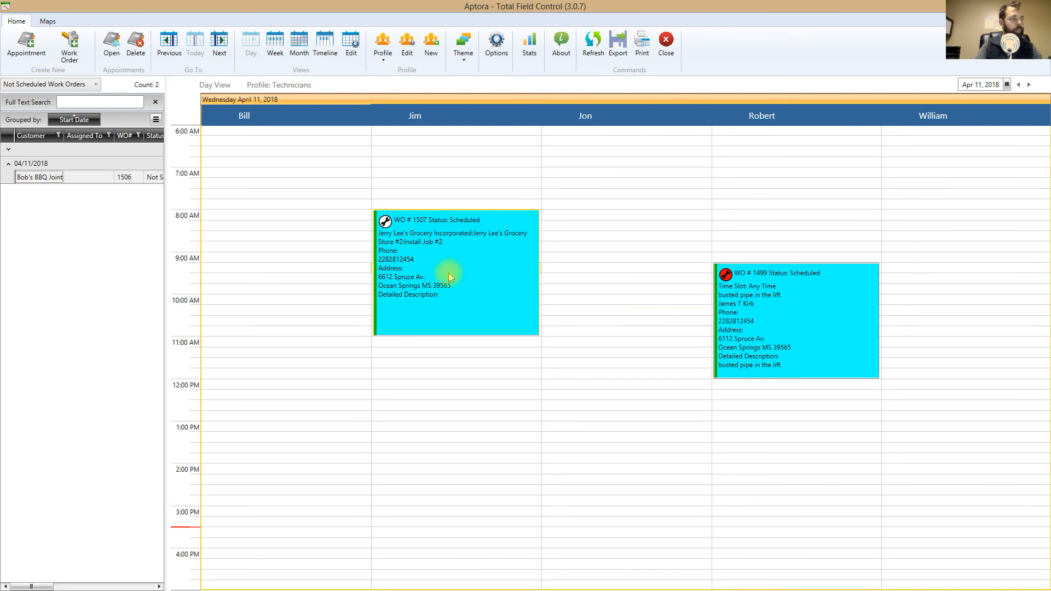
# Step: In Total Field Control, view the details of the two work orders scheduled on April 11, 2018
pyautogui.moveTo(448, 272)
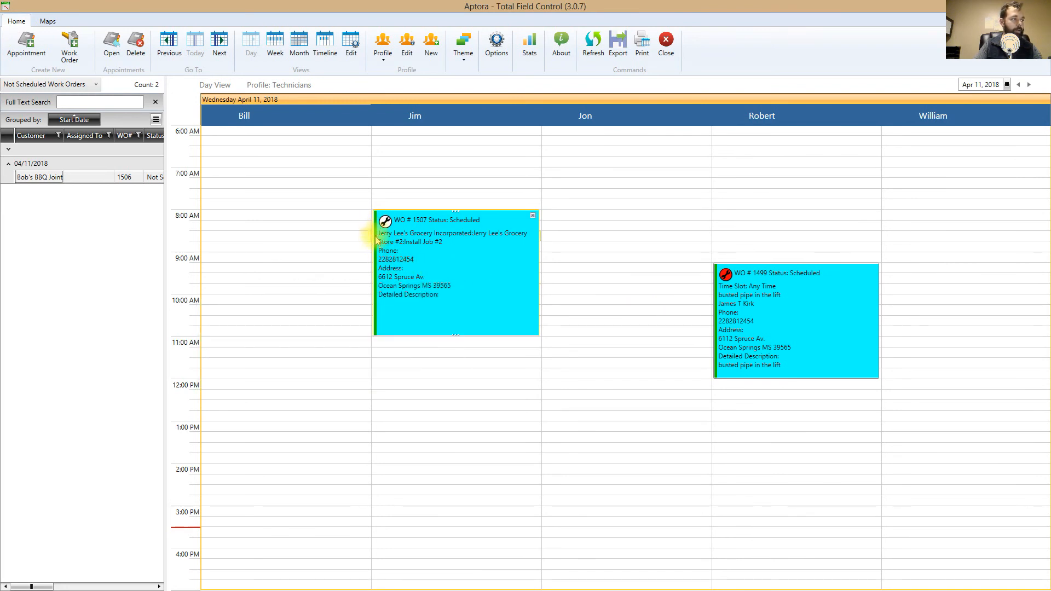
pyautogui.moveTo(378, 244)
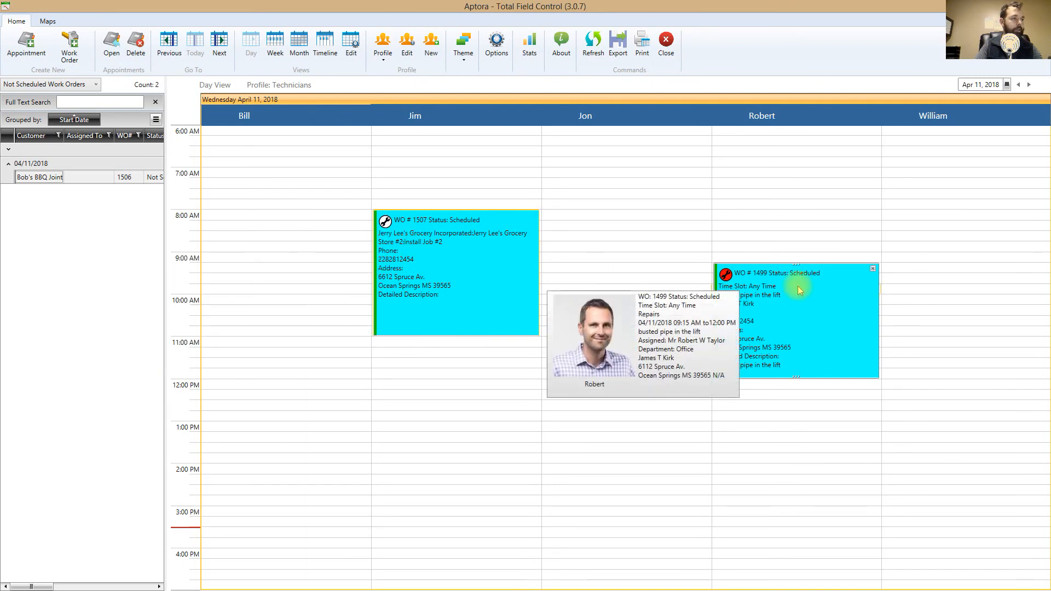
pyautogui.click(466, 252)
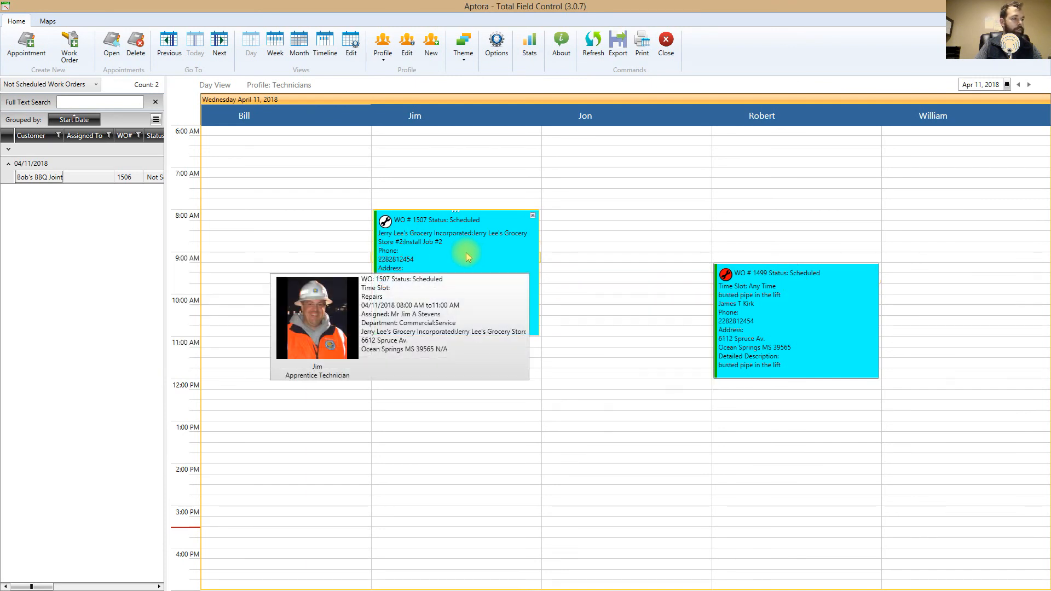
pyautogui.click(767, 318)
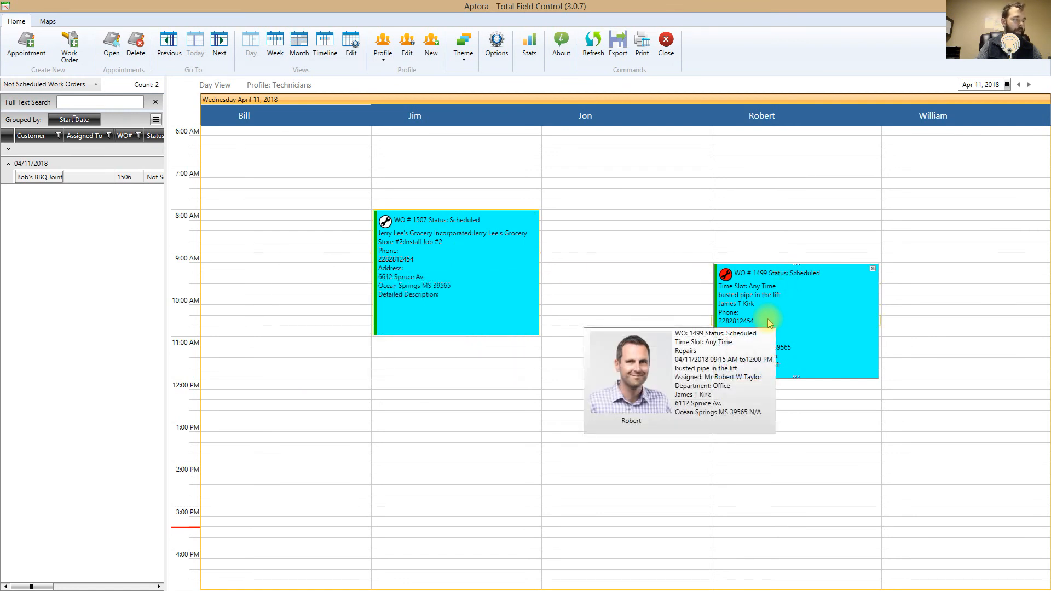
# Step: Return to Total Office Manager and check the color of the Repairs type in the work order type list
pyautogui.doubleClick(659, 7)
pyautogui.moveTo(692, 11); pyautogui.dragTo(692, 0)
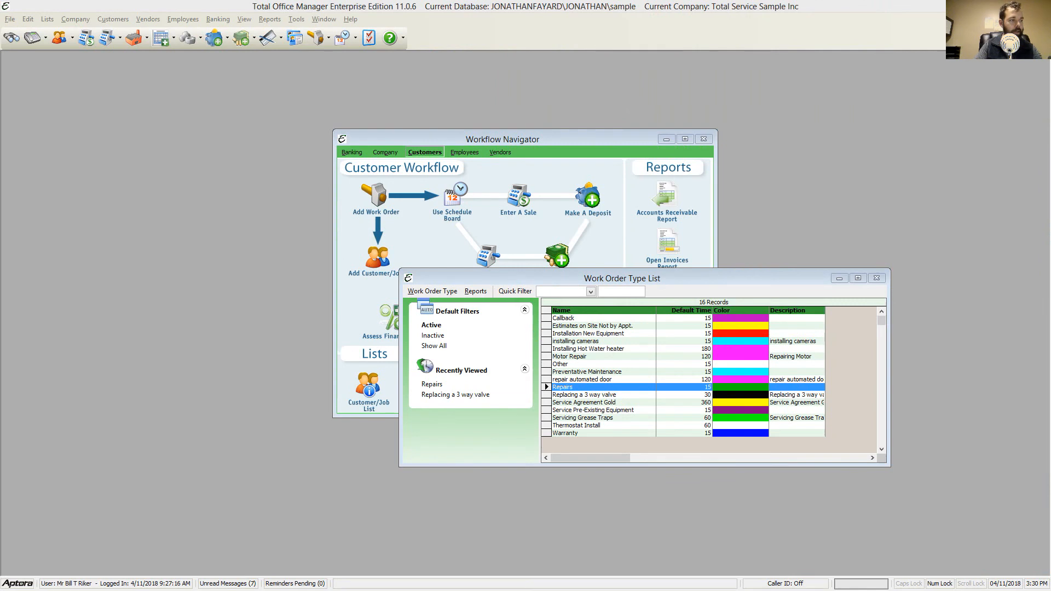
pyautogui.click(685, 405)
pyautogui.click(743, 387)
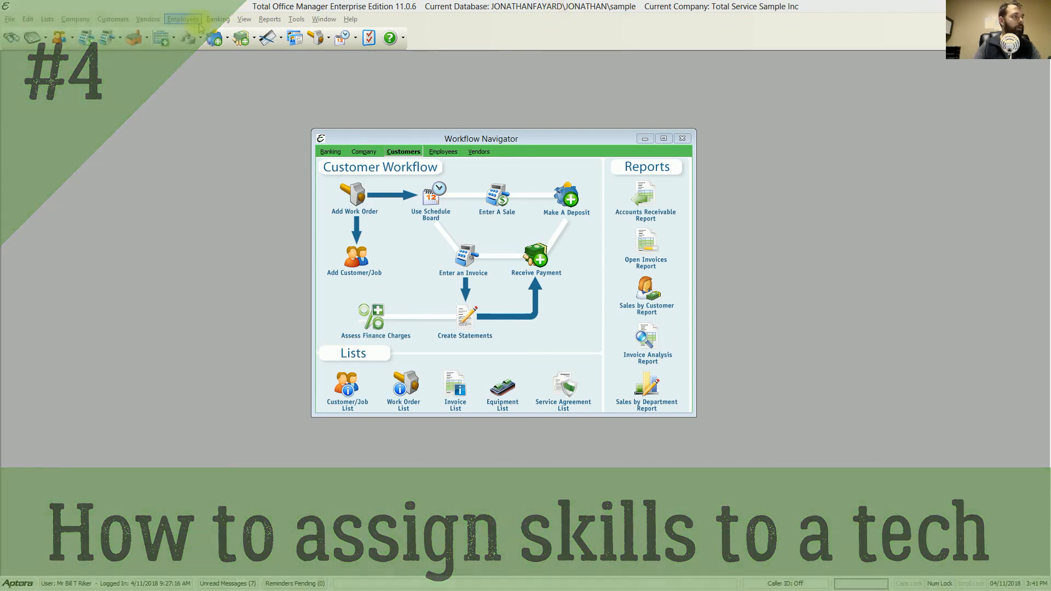
# Step: Open the employee list, and open the record of the highlighted full-time employee for editing
pyautogui.click(182, 20)
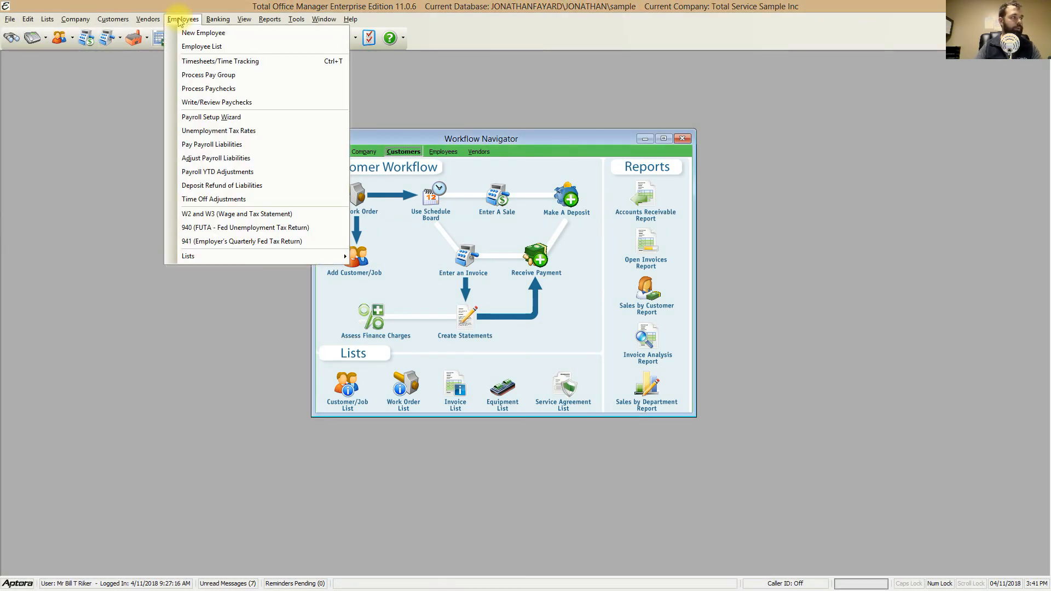
pyautogui.click(260, 49)
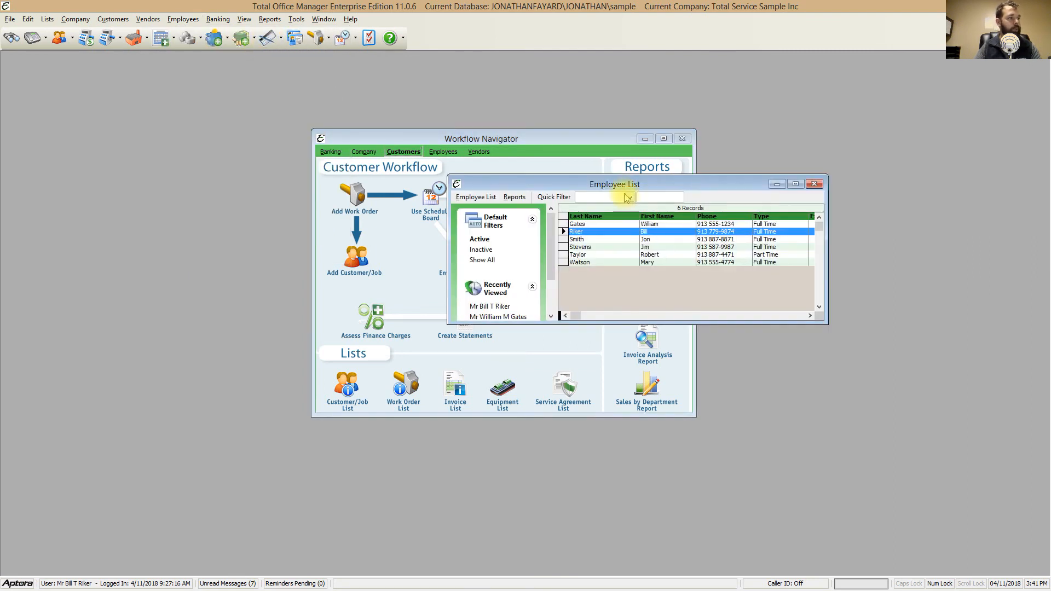
pyautogui.doubleClick(644, 235)
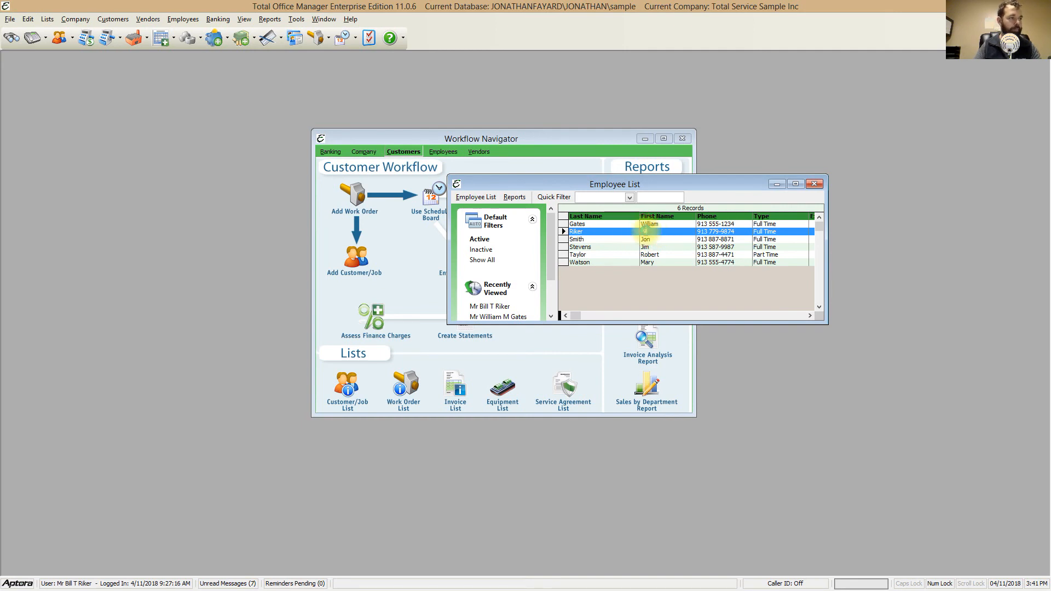
pyautogui.moveTo(392, 134); pyautogui.dragTo(771, 250)
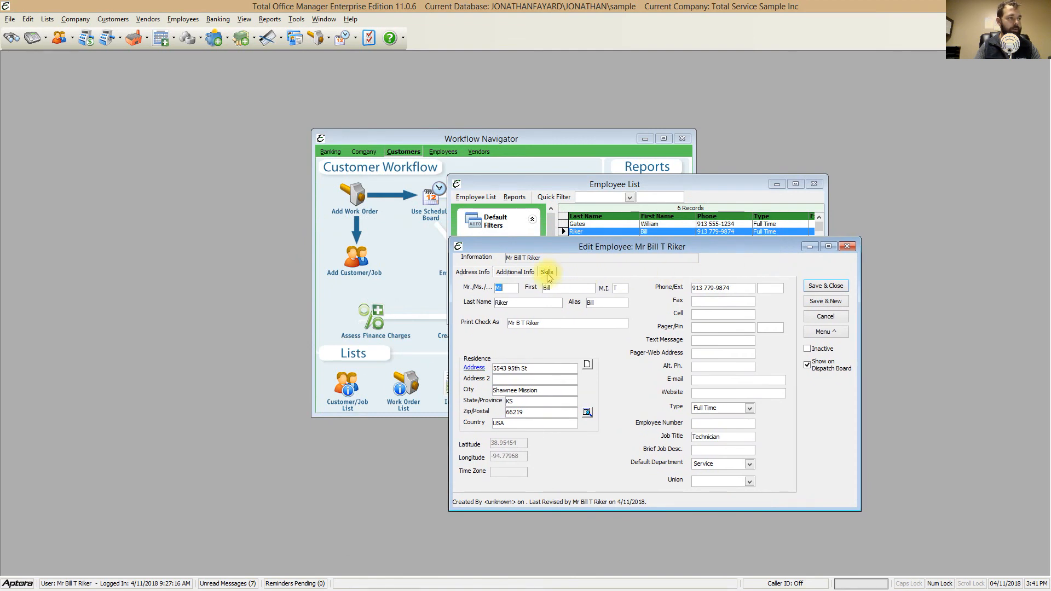
# Step: Show the technician's skills and toggle the Callback skill off and back on
pyautogui.click(548, 274)
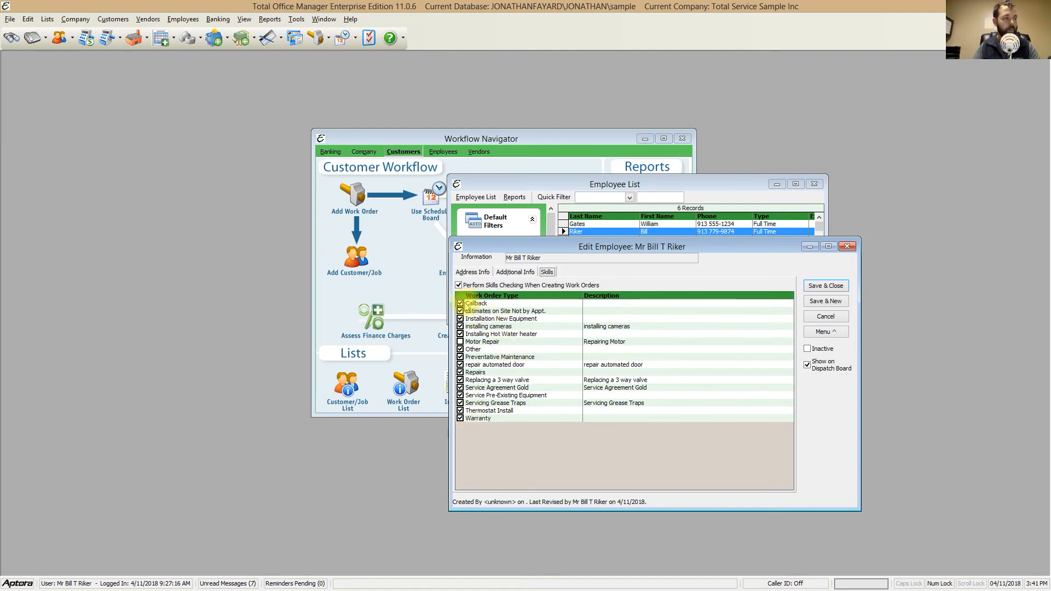
pyautogui.click(459, 304)
pyautogui.click(459, 305)
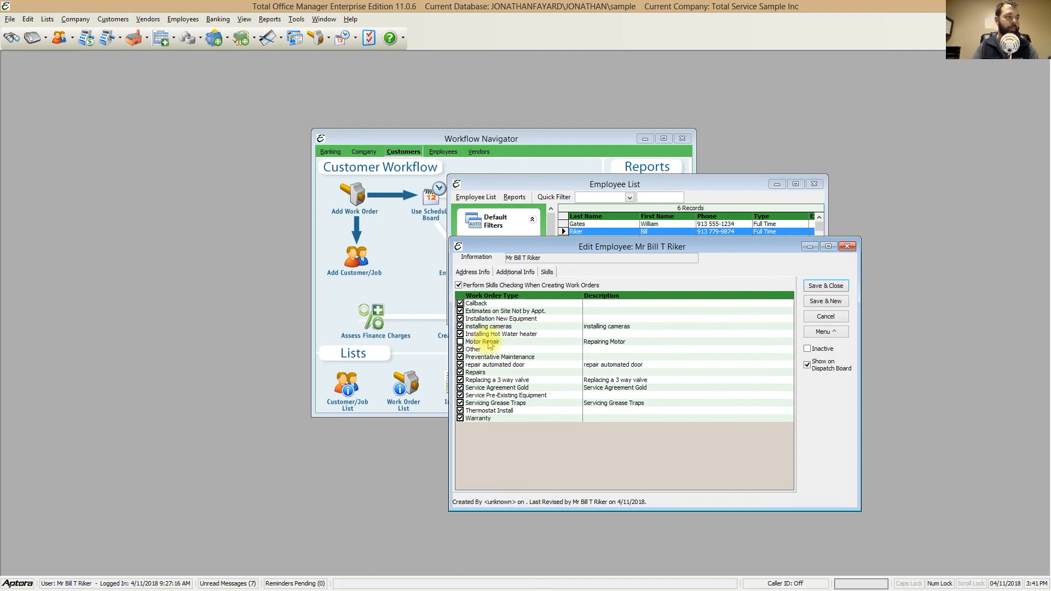
# Step: Save the technician's employee record and close the employee list
pyautogui.click(822, 288)
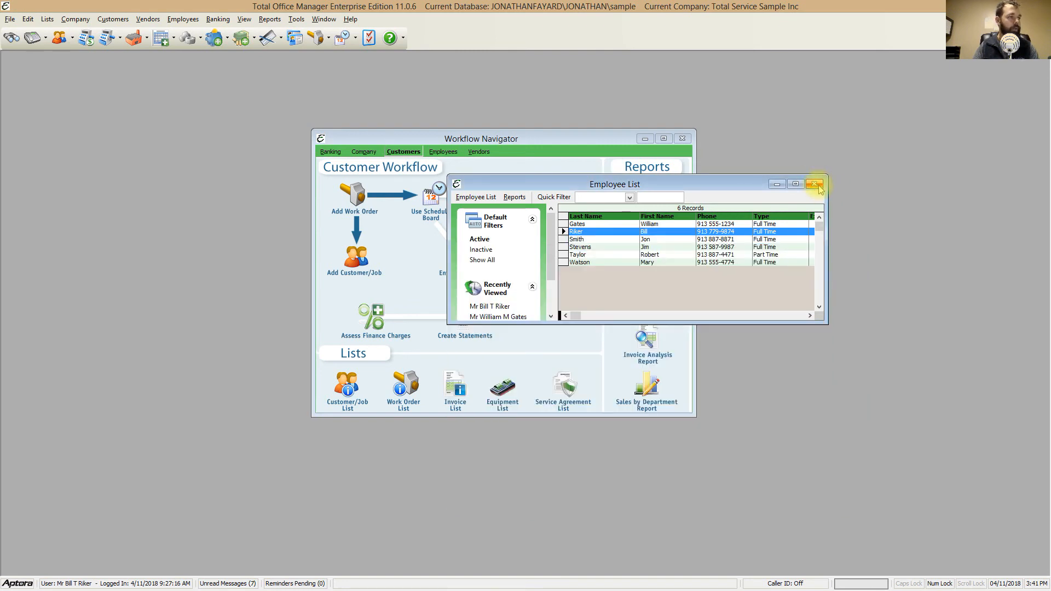
pyautogui.click(815, 185)
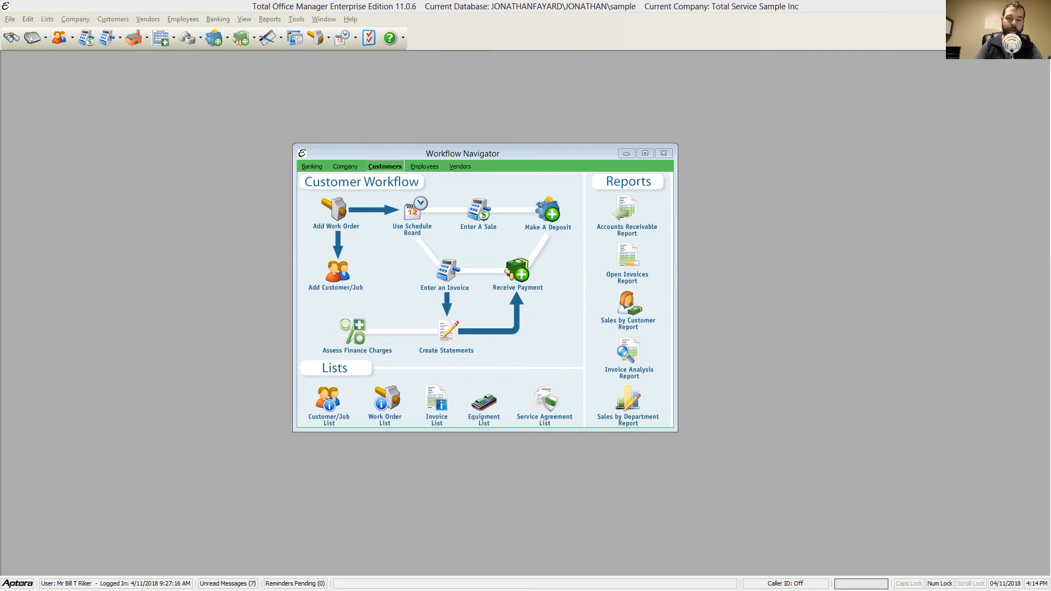
# Step: Open the customer and job list, filter it by the name "jerry", and select Jerry Lee's Grocery Store #2
pyautogui.moveTo(524, 152)
pyautogui.mouseDown()
pyautogui.moveTo(566, 169)
pyautogui.moveTo(534, 148)
pyautogui.mouseUp()
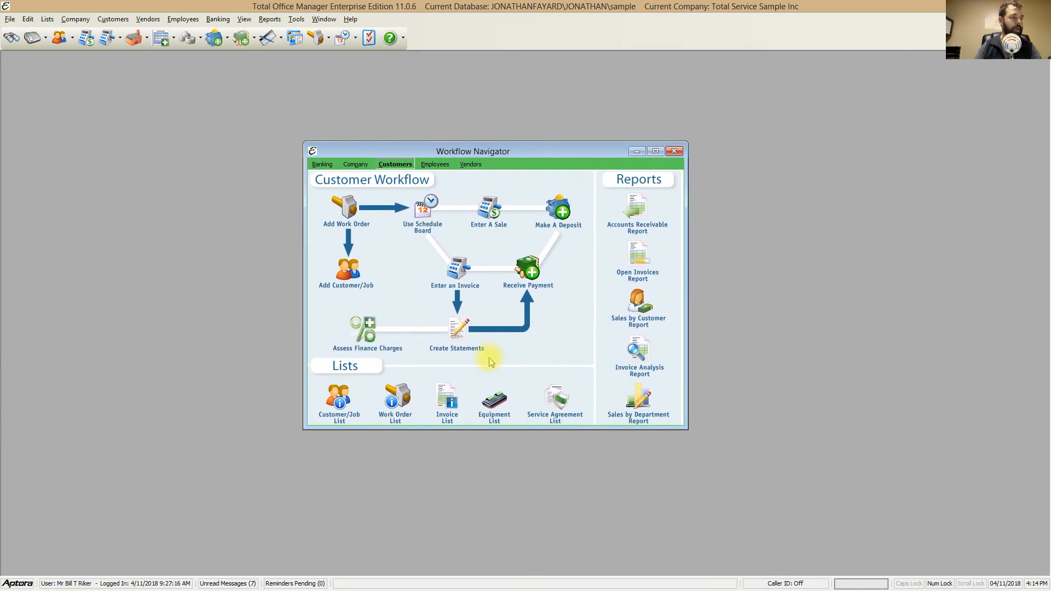
pyautogui.click(338, 402)
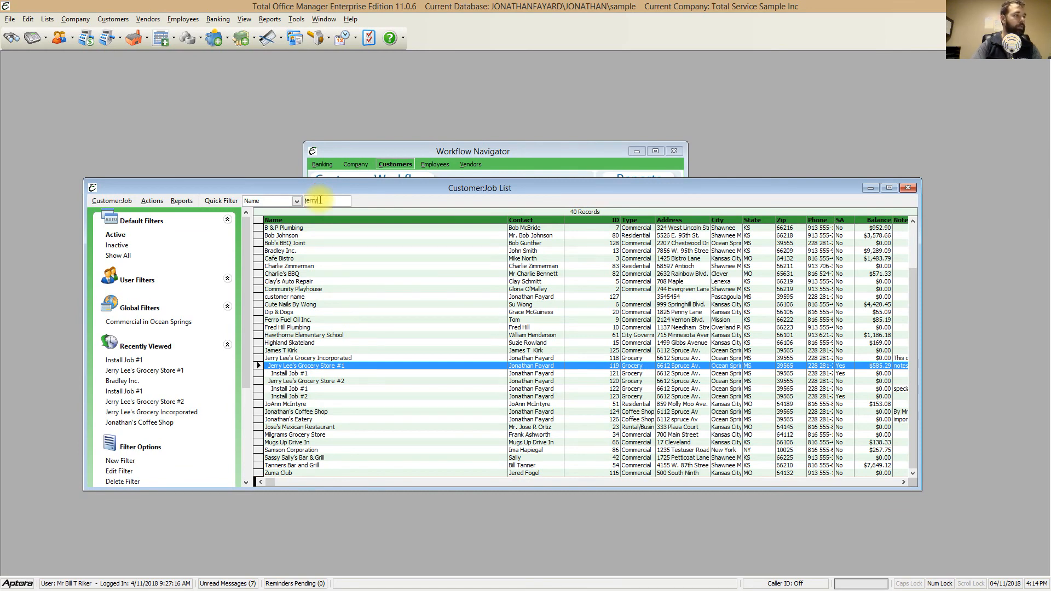
pyautogui.press('Return')
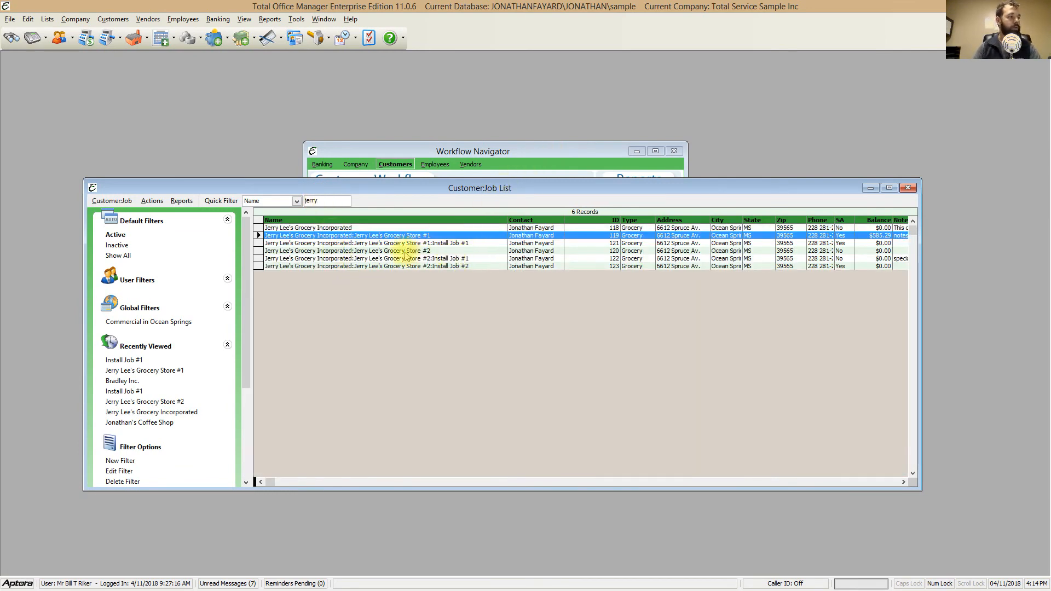
pyautogui.click(403, 250)
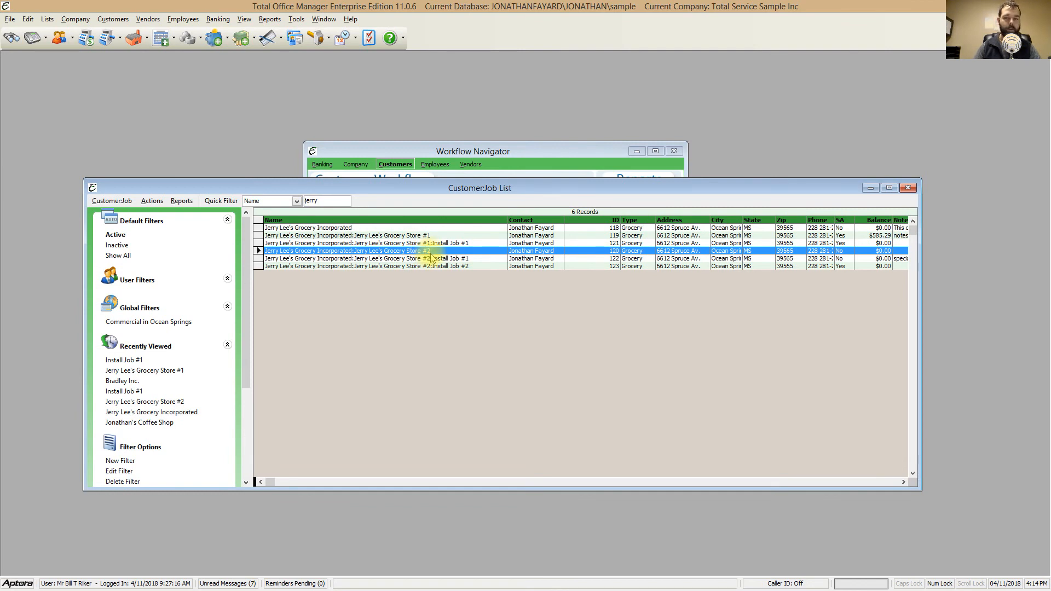
# Step: Review which fields the customer list's quick filter can search by
pyautogui.click(296, 202)
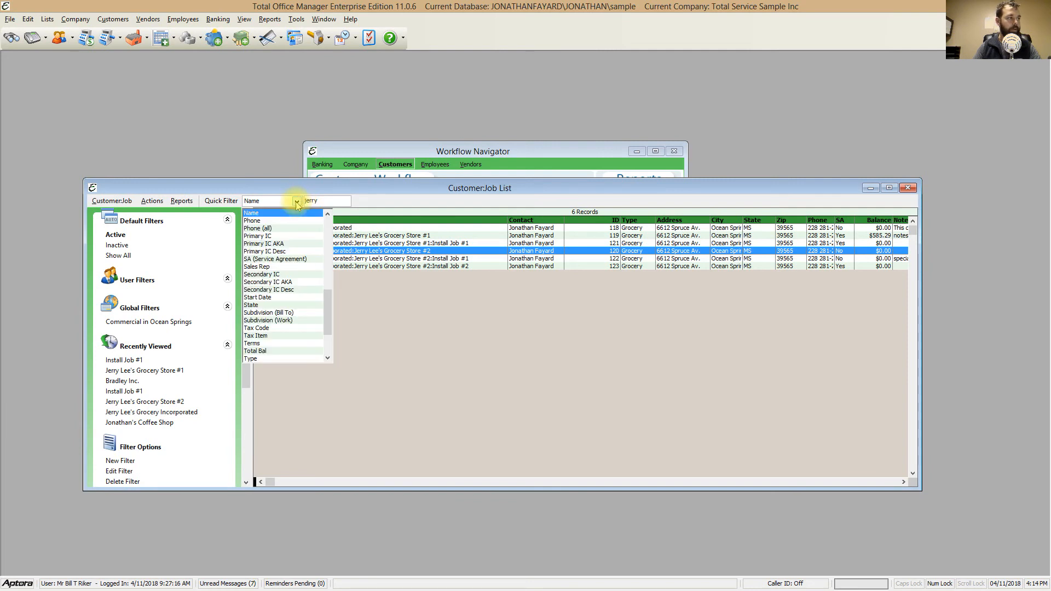
pyautogui.scroll(4, 288, 243)
pyautogui.scroll(-3, 288, 245)
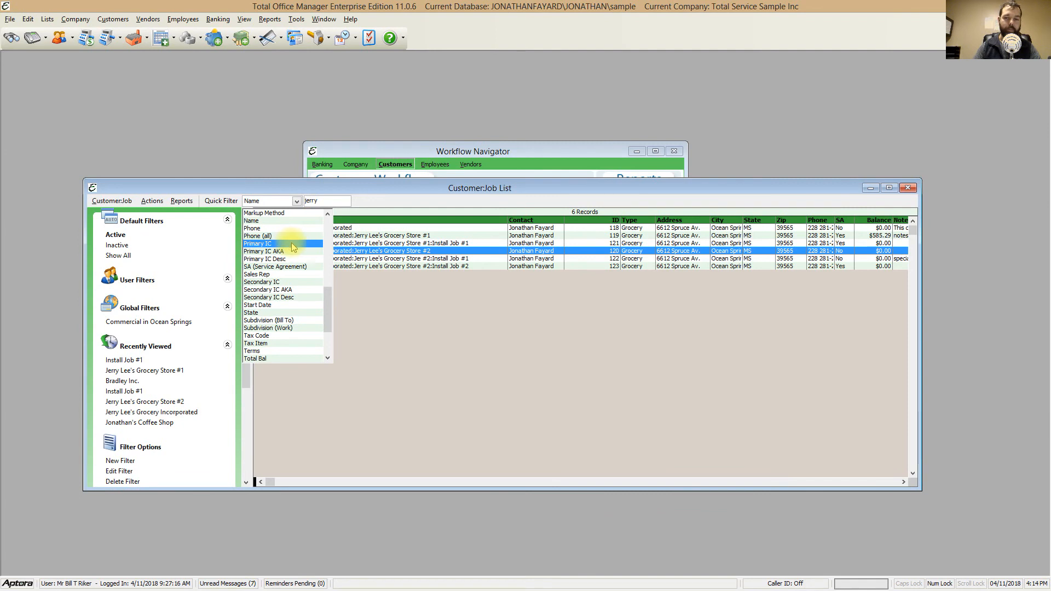
pyautogui.click(422, 198)
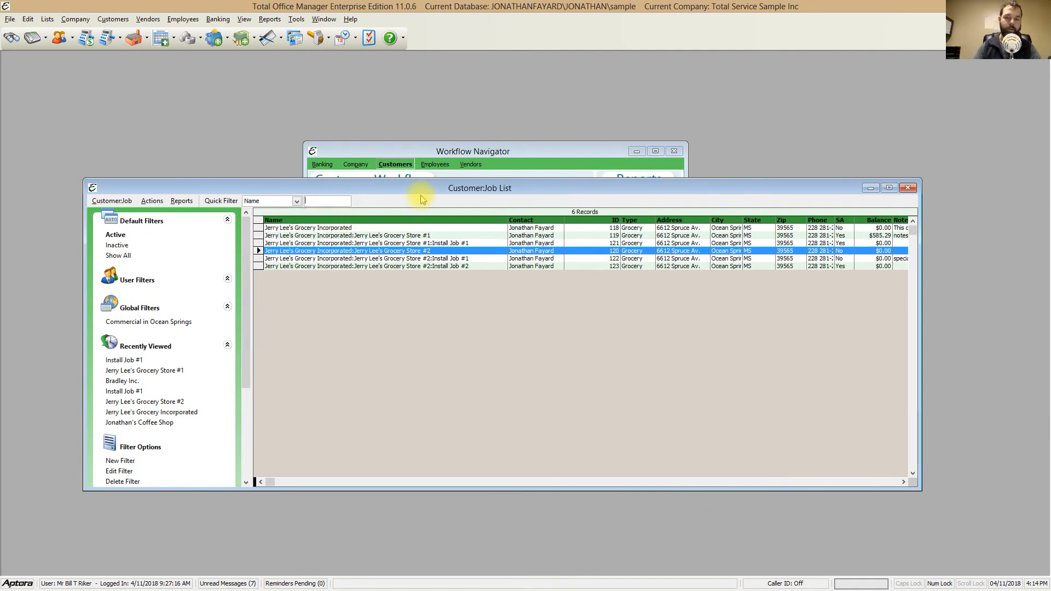
pyautogui.rightClick(438, 253)
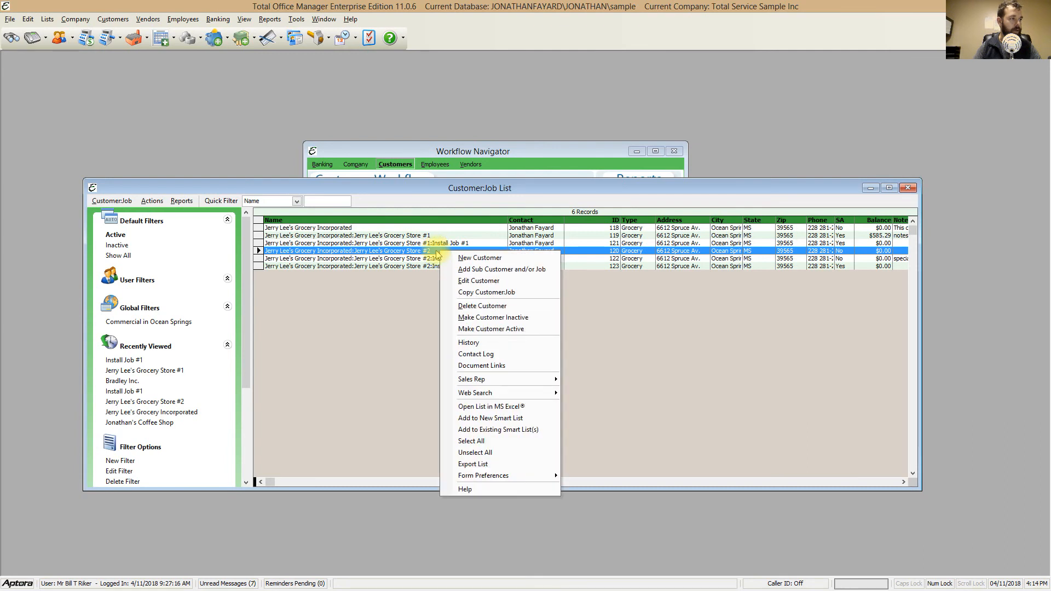
pyautogui.click(431, 250)
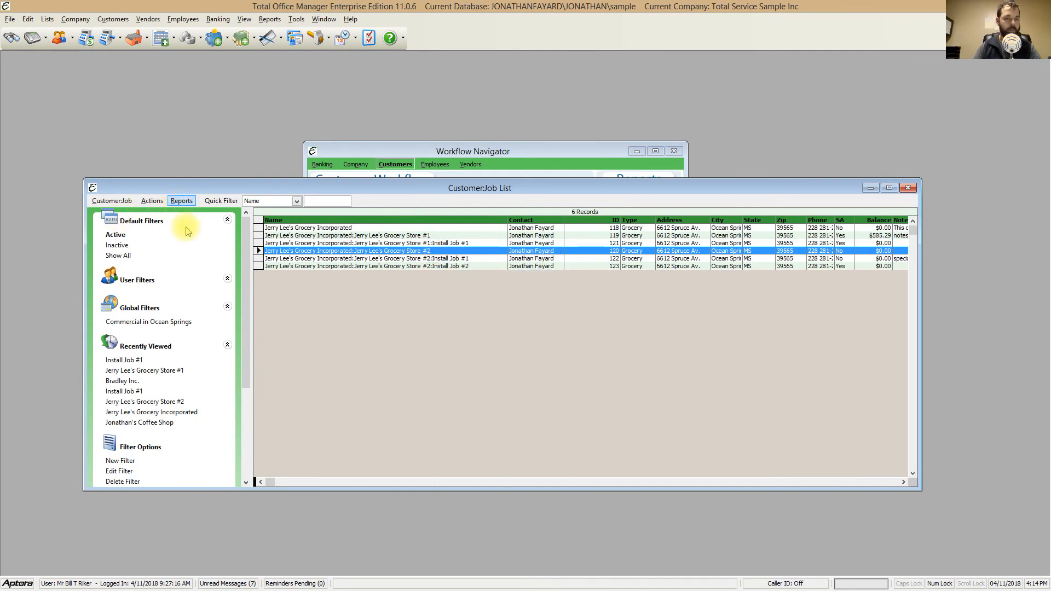
pyautogui.click(153, 203)
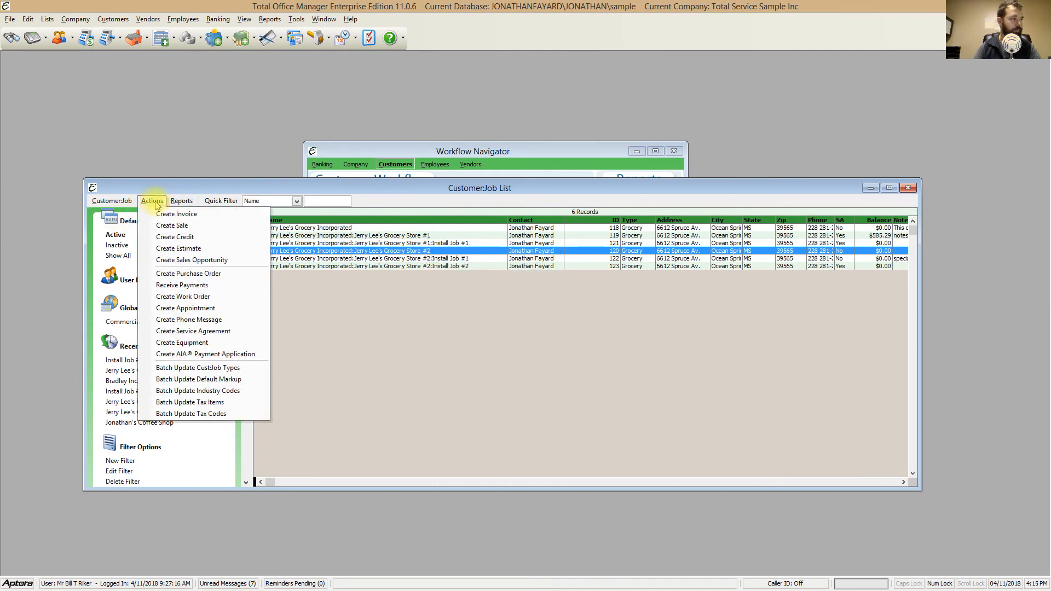
pyautogui.click(183, 297)
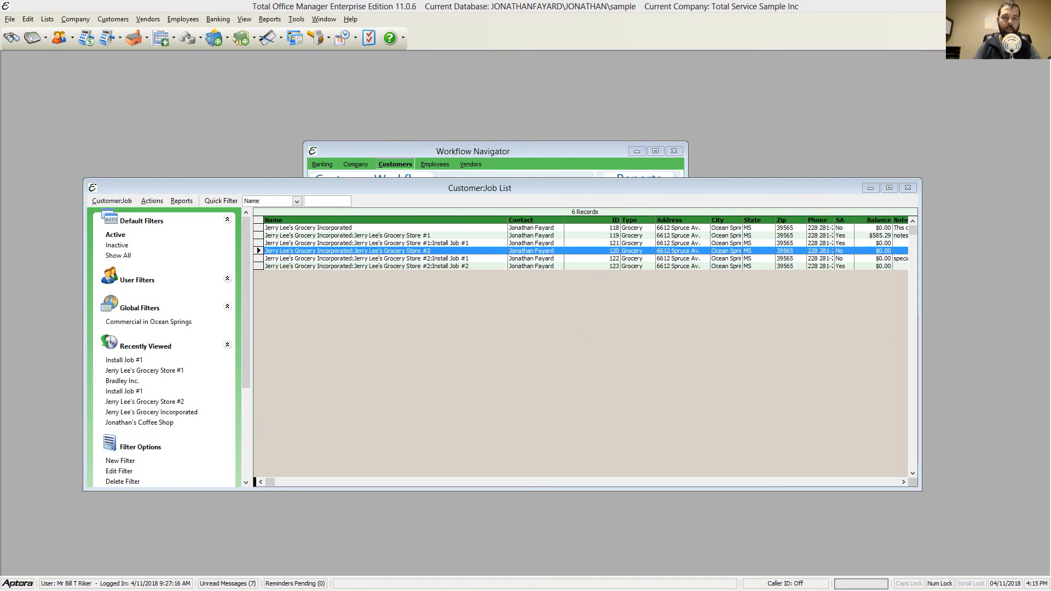
# Step: Add the note "notes about this customer from the boss" with an info stamp to the customer's notes and accept it
pyautogui.moveTo(713, 166); pyautogui.dragTo(648, 74)
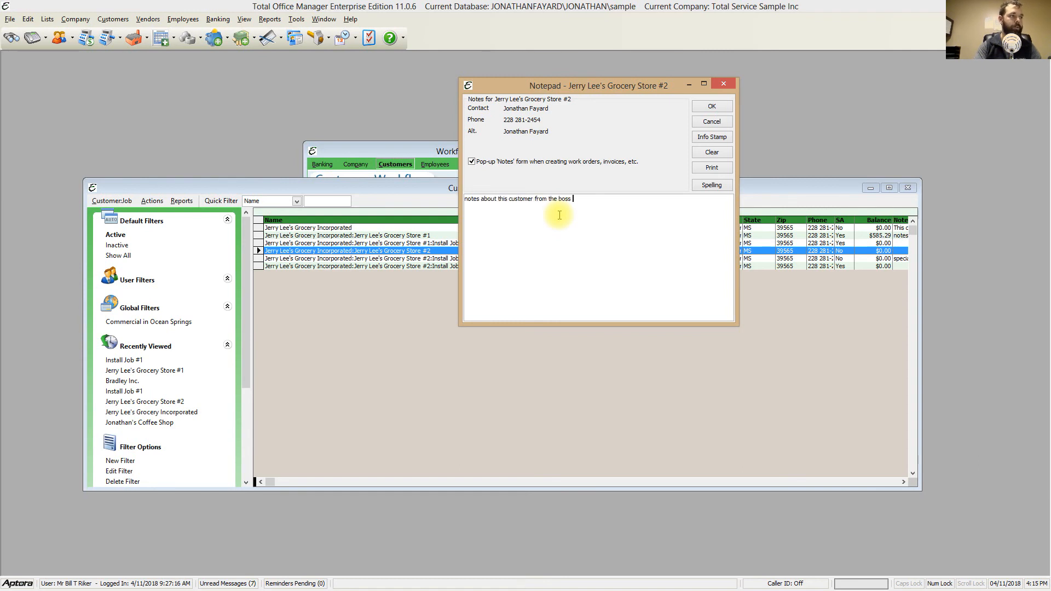
pyautogui.click(713, 137)
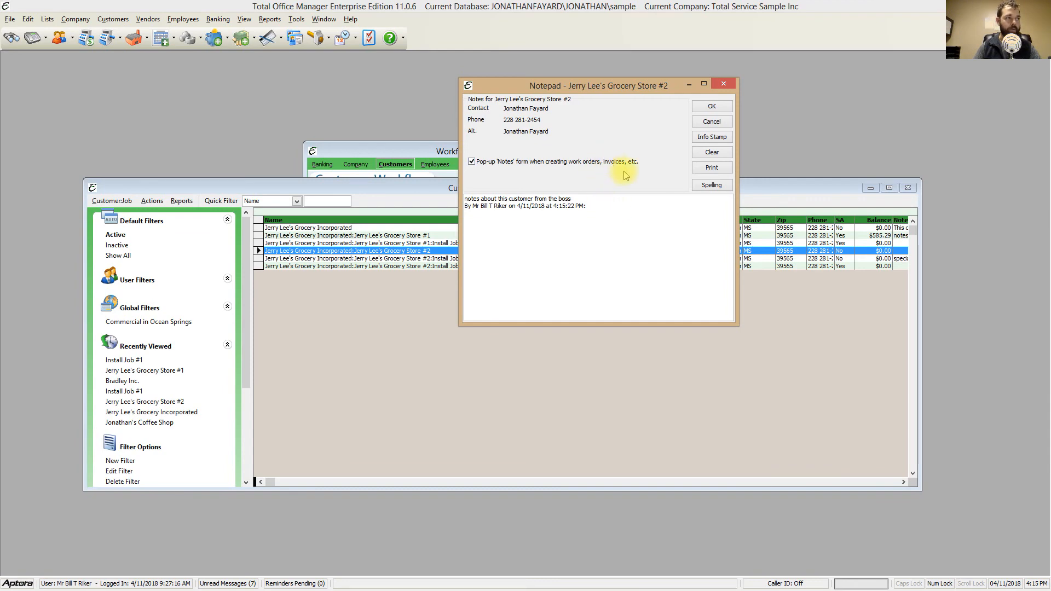
pyautogui.click(710, 107)
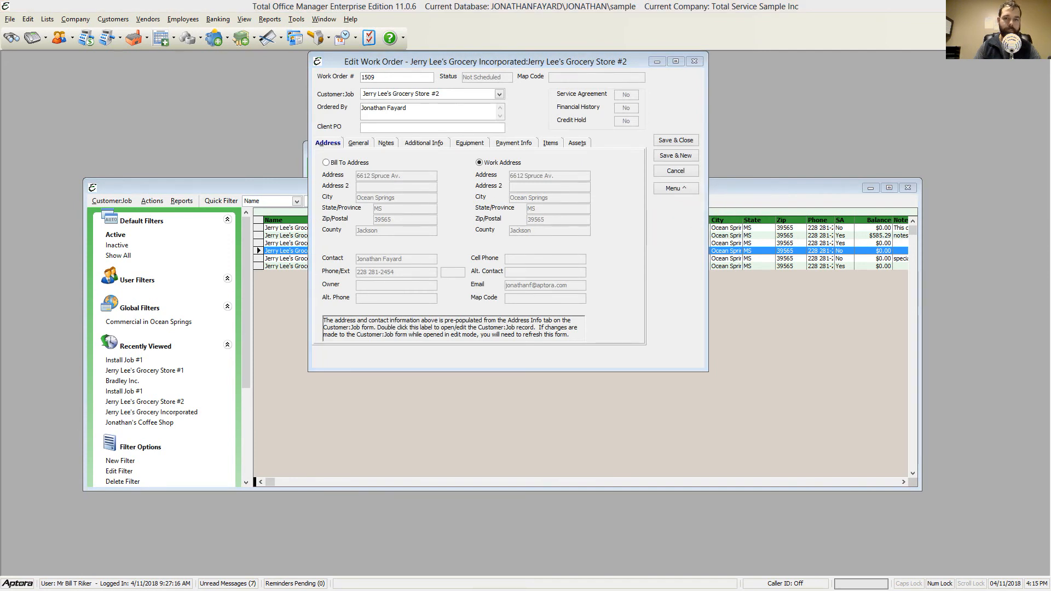
# Step: Browse the customers and jobs that can be chosen for the work order, keeping the current customer
pyautogui.moveTo(725, 167); pyautogui.dragTo(597, 146)
pyautogui.click(664, 271)
pyautogui.click(772, 167)
pyautogui.moveTo(538, 65); pyautogui.dragTo(584, 97)
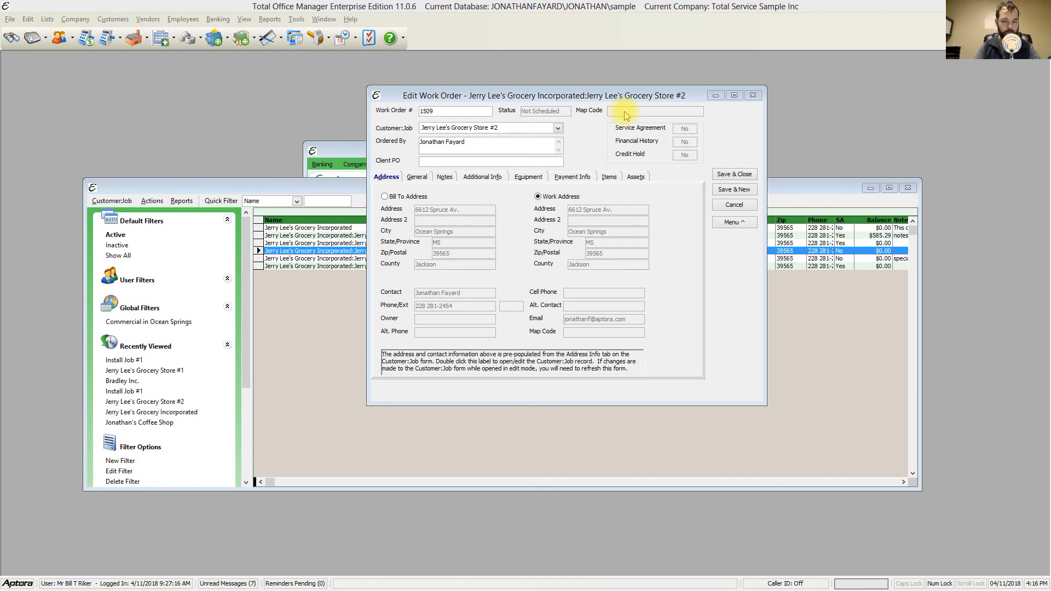
pyautogui.click(557, 130)
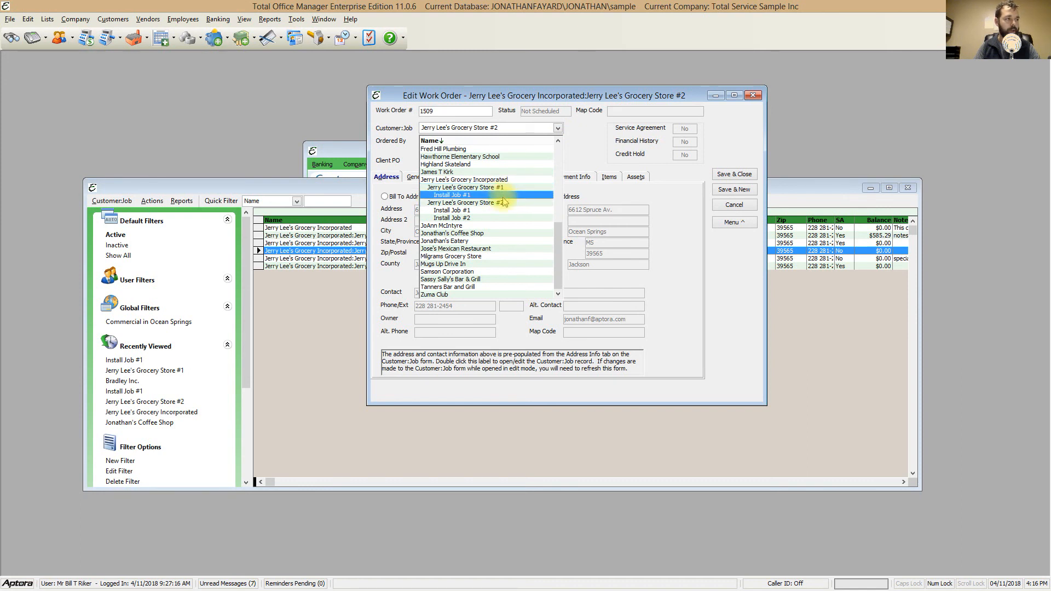
pyautogui.scroll(8, 509, 206)
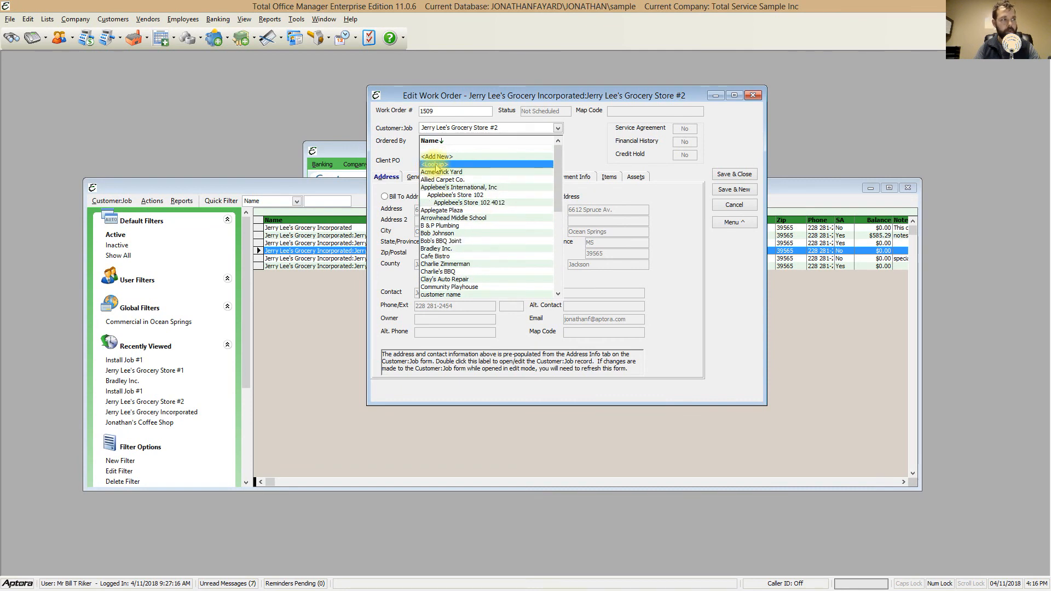
pyautogui.scroll(-7, 436, 170)
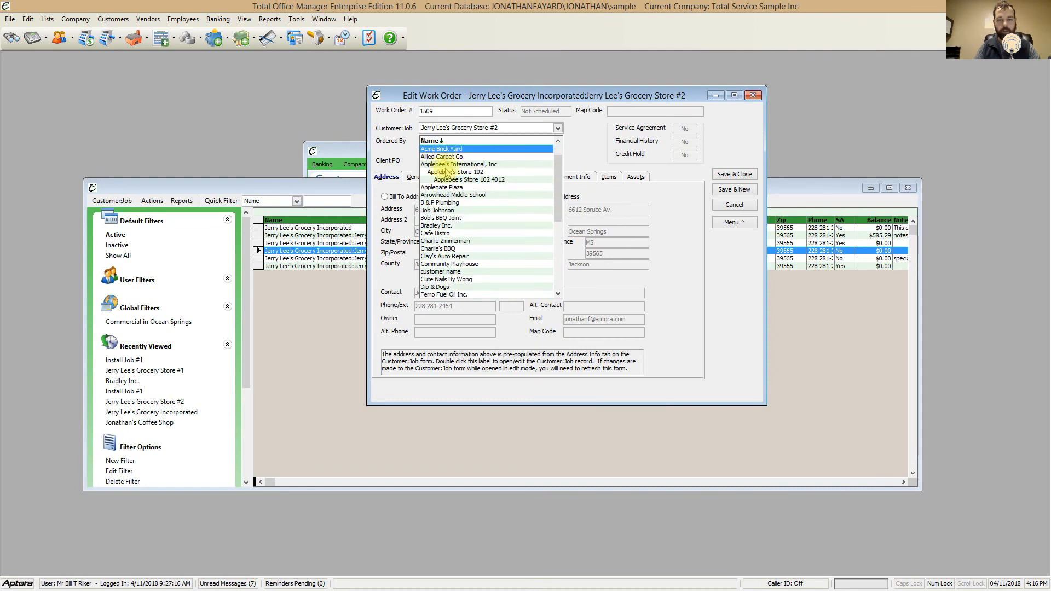
pyautogui.click(680, 189)
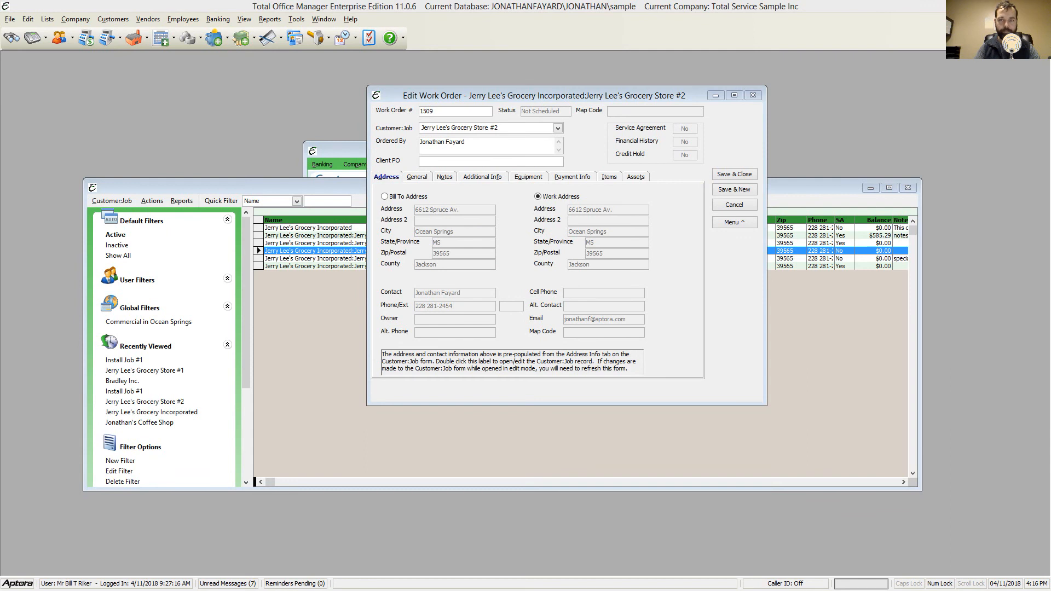
pyautogui.hotkey('alt', 'Tab')
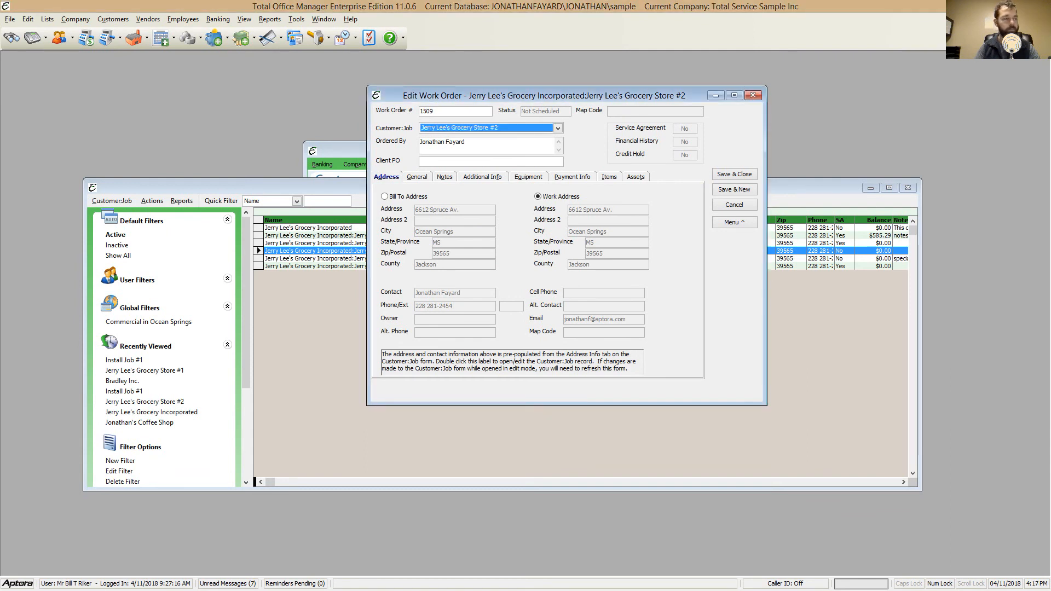
# Step: Check the client PO field and the address details of the work order
pyautogui.click(430, 162)
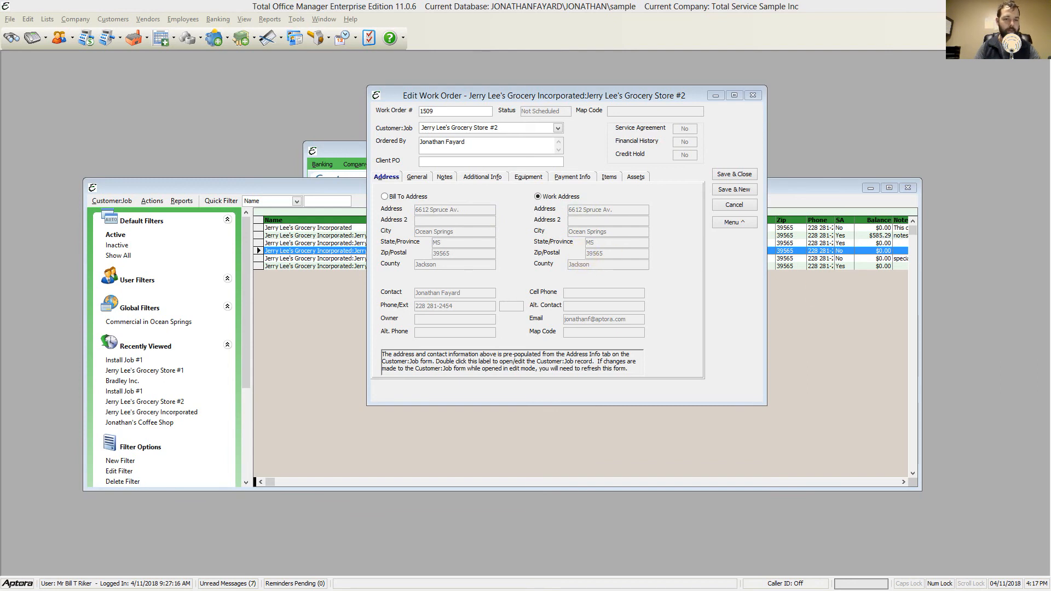
pyautogui.click(417, 179)
pyautogui.click(388, 177)
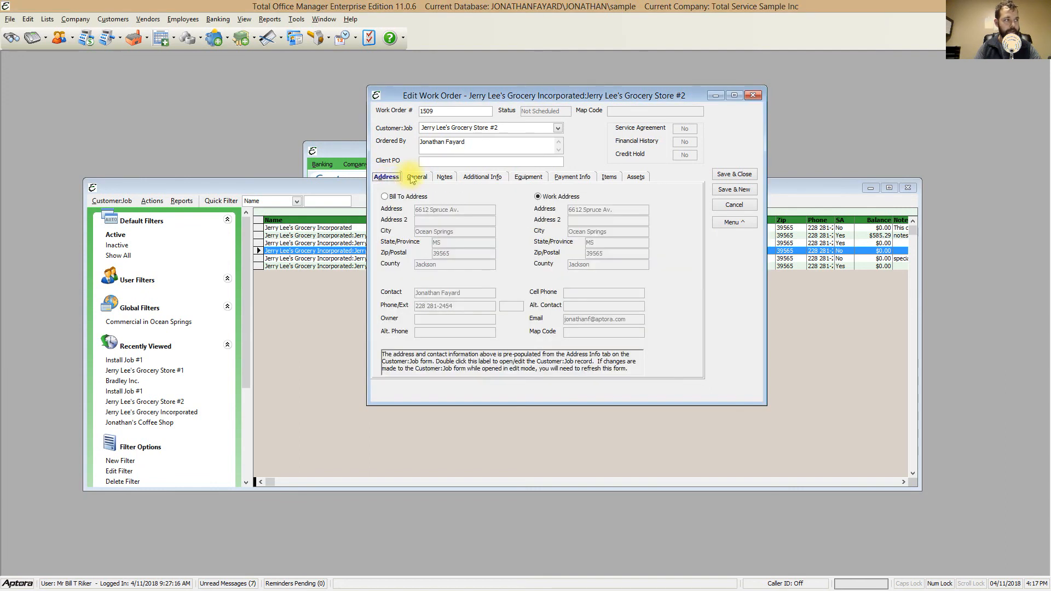
# Step: Enter "motor repair" as the work order's brief description and "repairing a motor for the condensing unit" as its detailed description
pyautogui.click(417, 177)
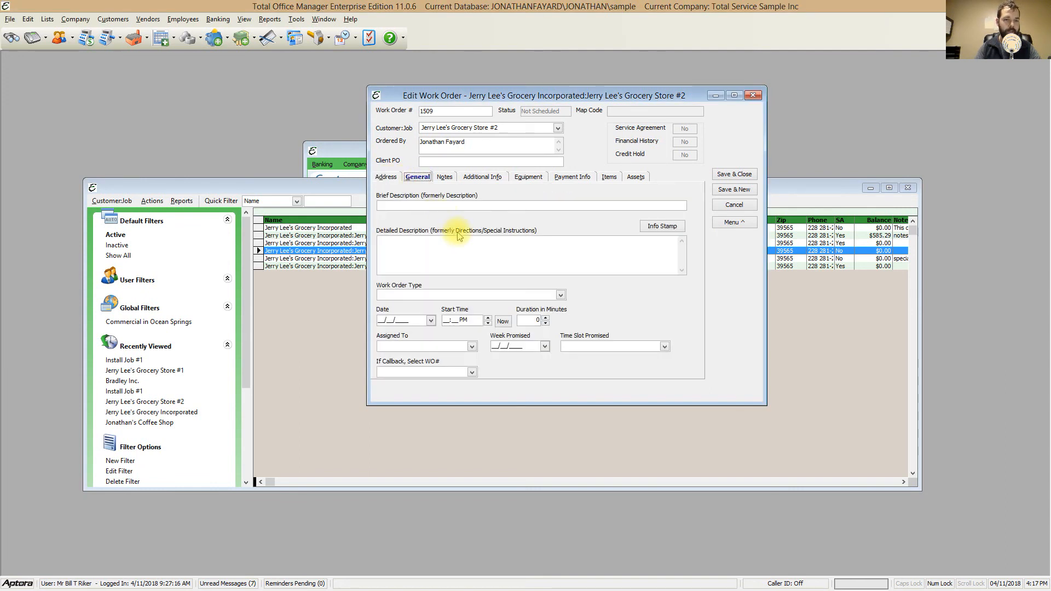
pyautogui.click(419, 204)
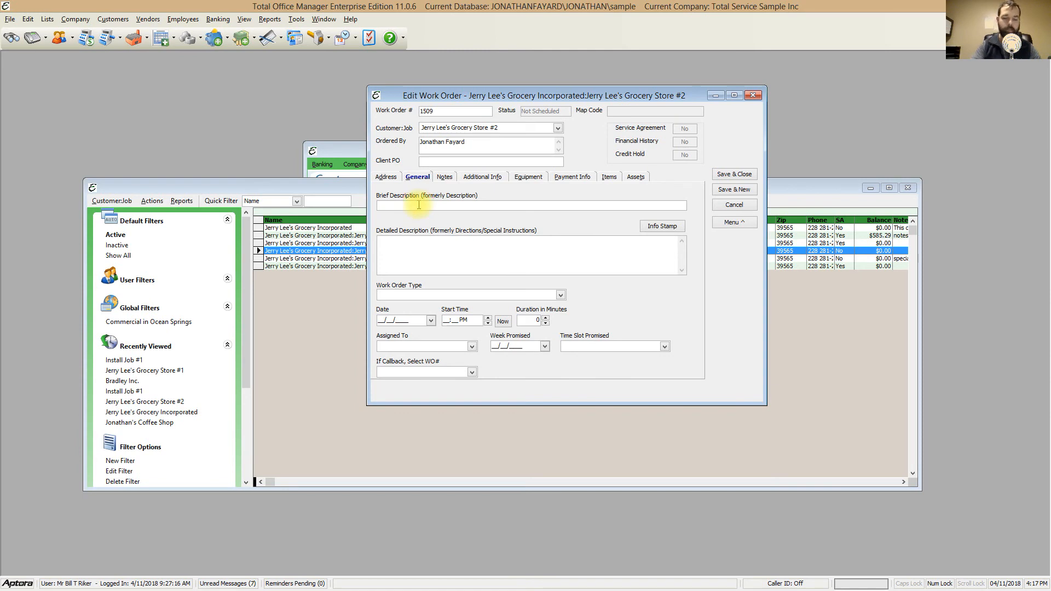
pyautogui.write('motor repair')
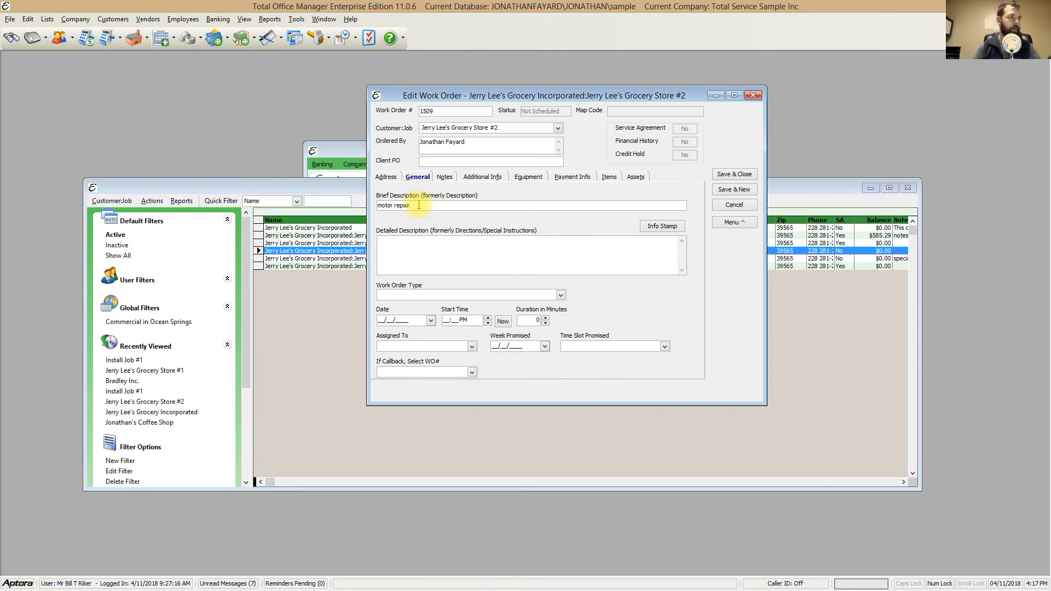
pyautogui.click(442, 244)
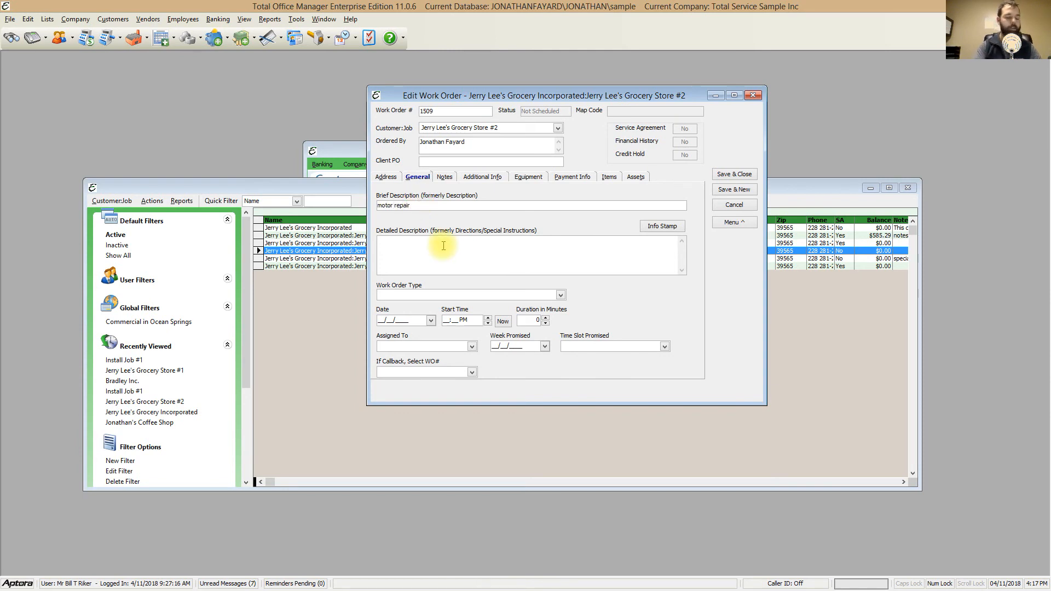
pyautogui.write('repairin')
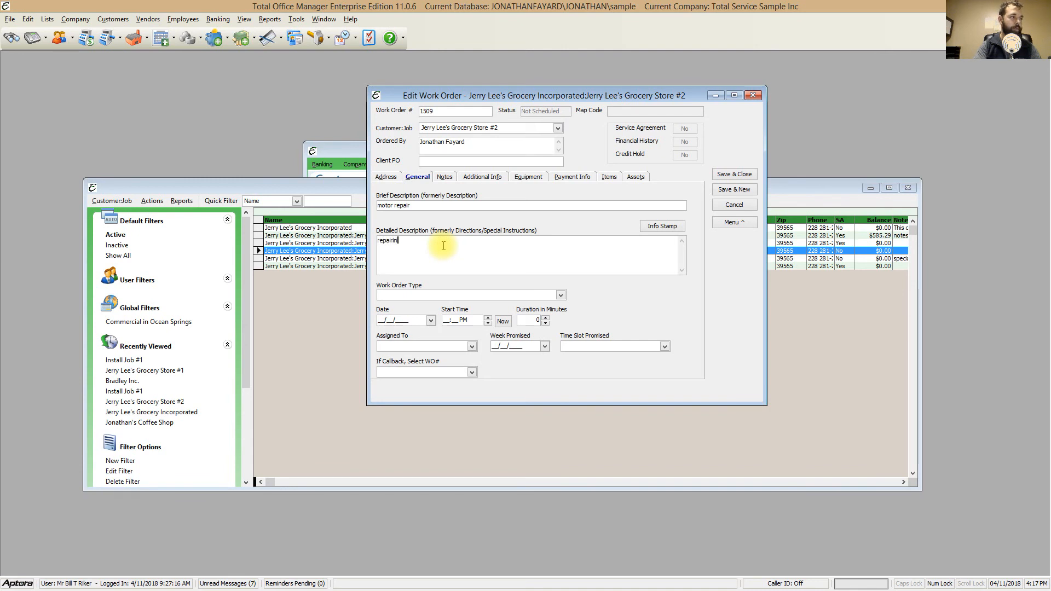
pyautogui.write('g a motor for ')
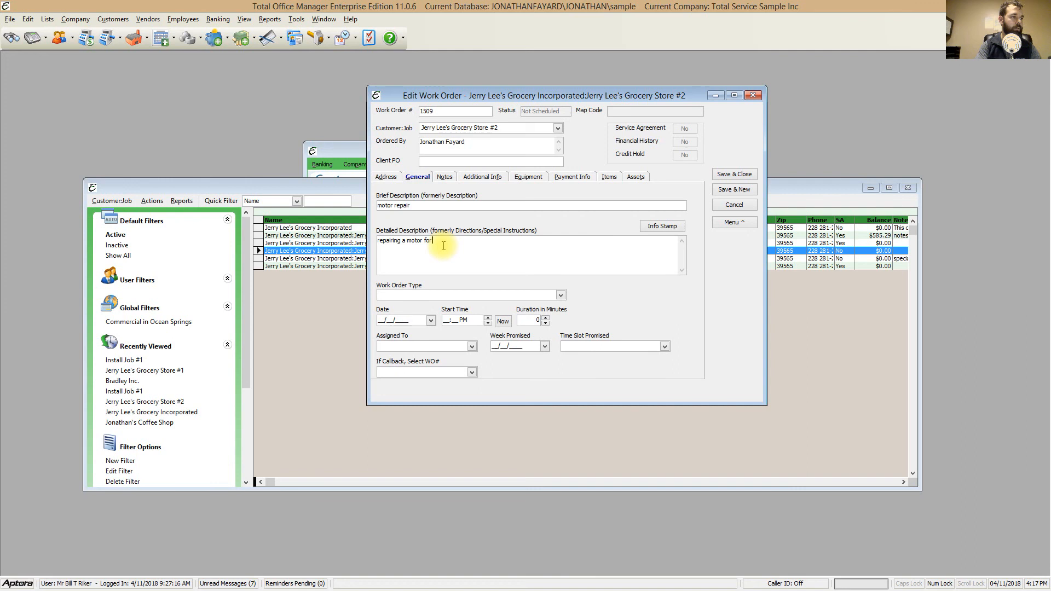
pyautogui.write('the condensing unit')
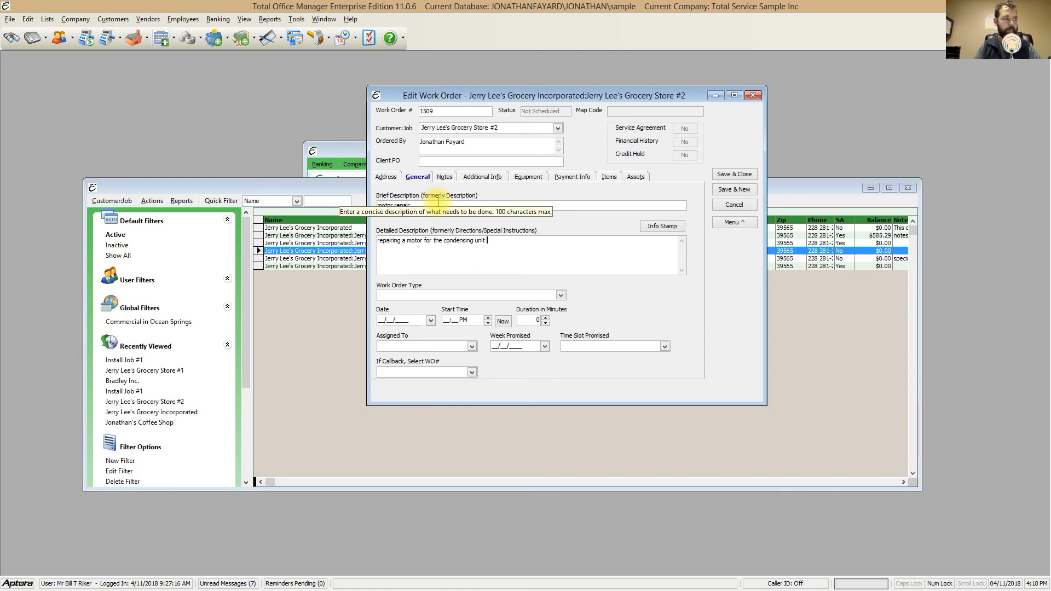
# Step: Set the work order type to Motor Repair and the date to 04/16/2018
pyautogui.click(561, 296)
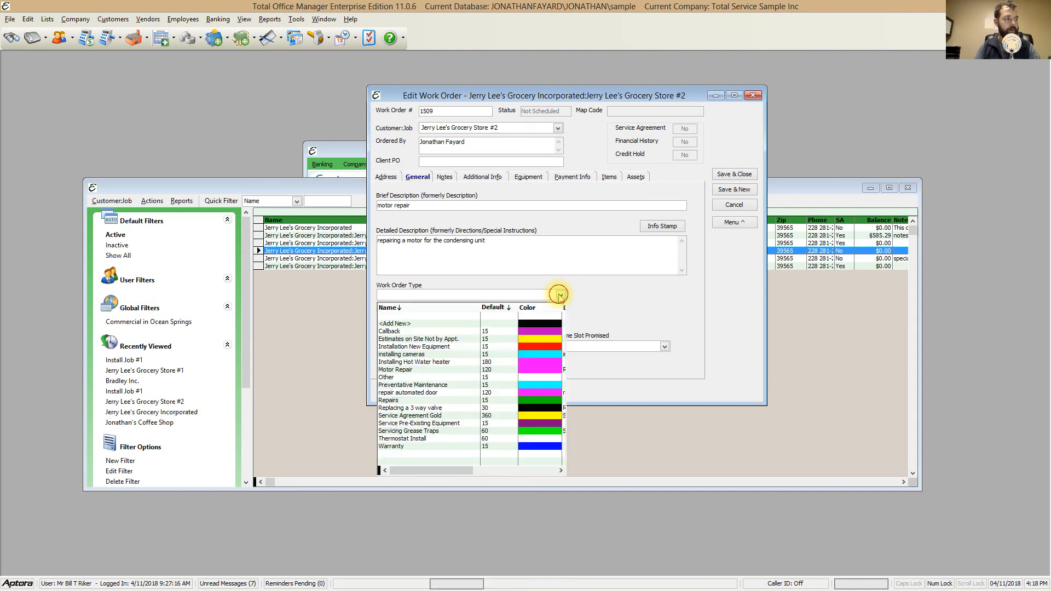
pyautogui.click(410, 370)
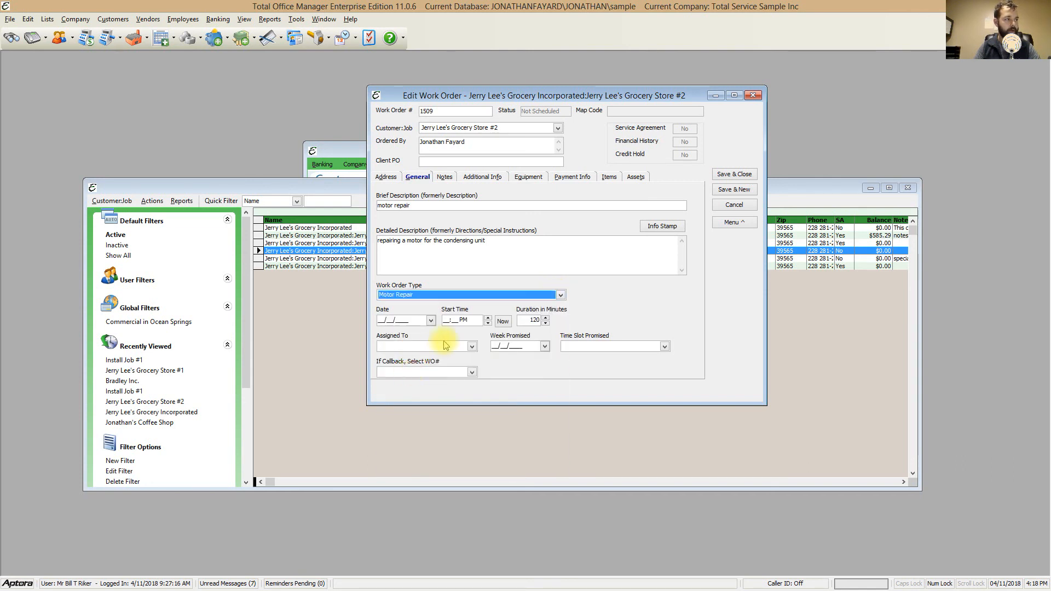
pyautogui.click(431, 321)
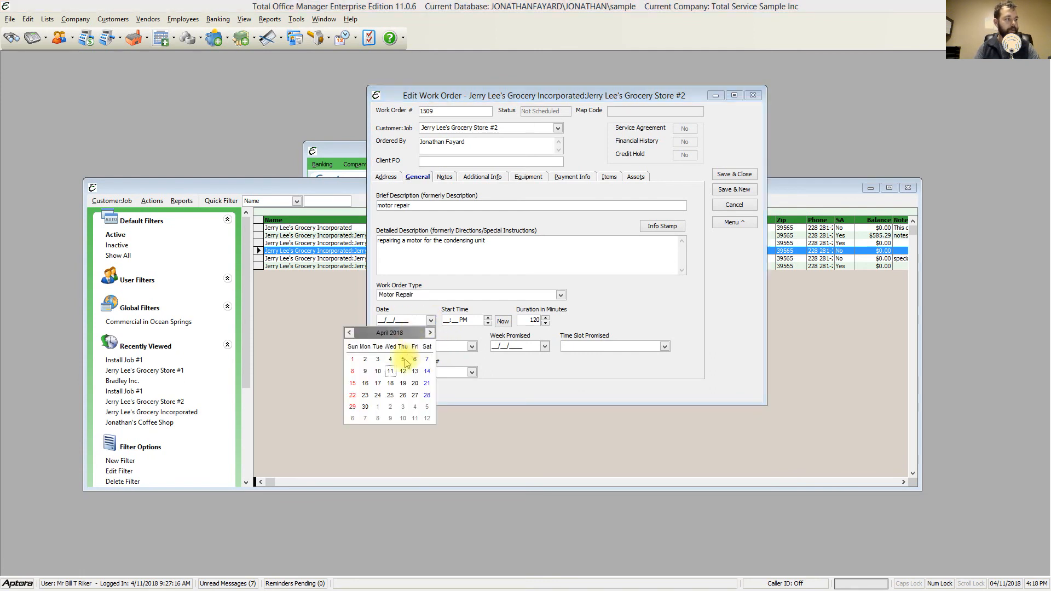
pyautogui.click(365, 383)
# Step: Set the promised time slot to AM and assign the work order to the first listed technician, acknowledging the skill level check
pyautogui.click(634, 346)
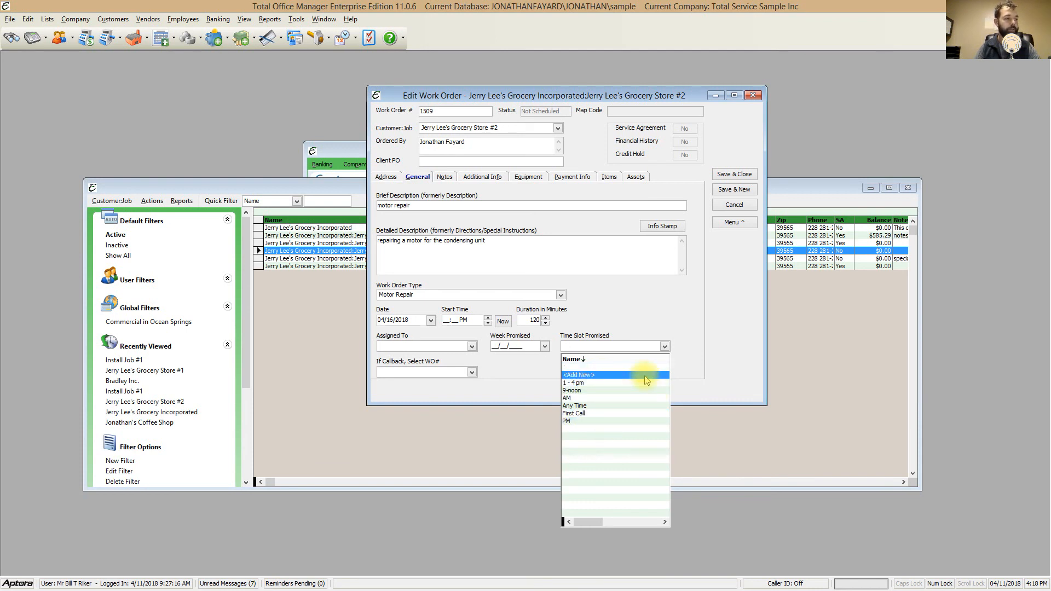
pyautogui.click(602, 398)
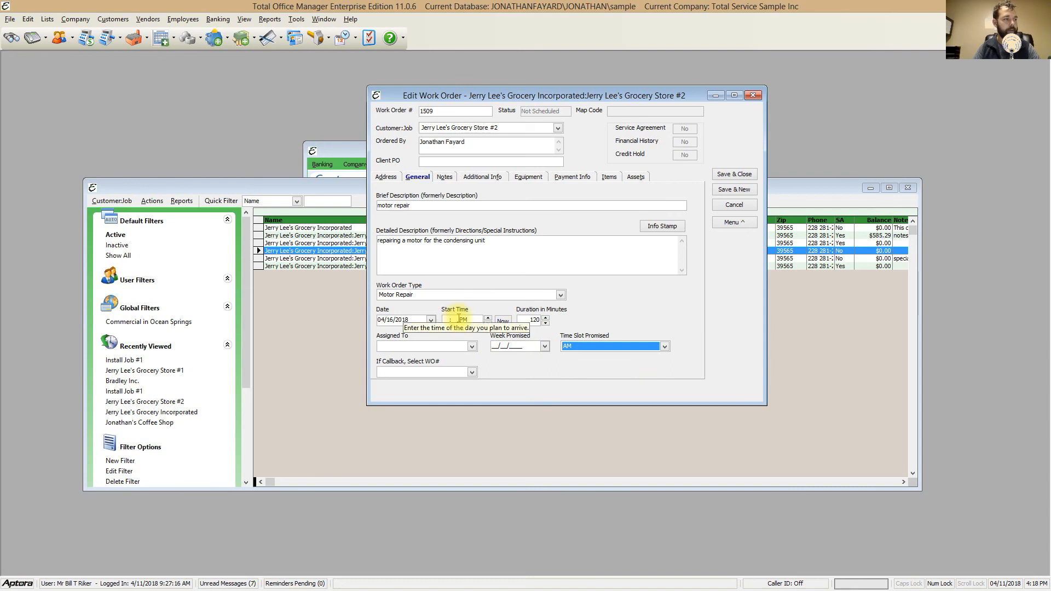
pyautogui.click(471, 347)
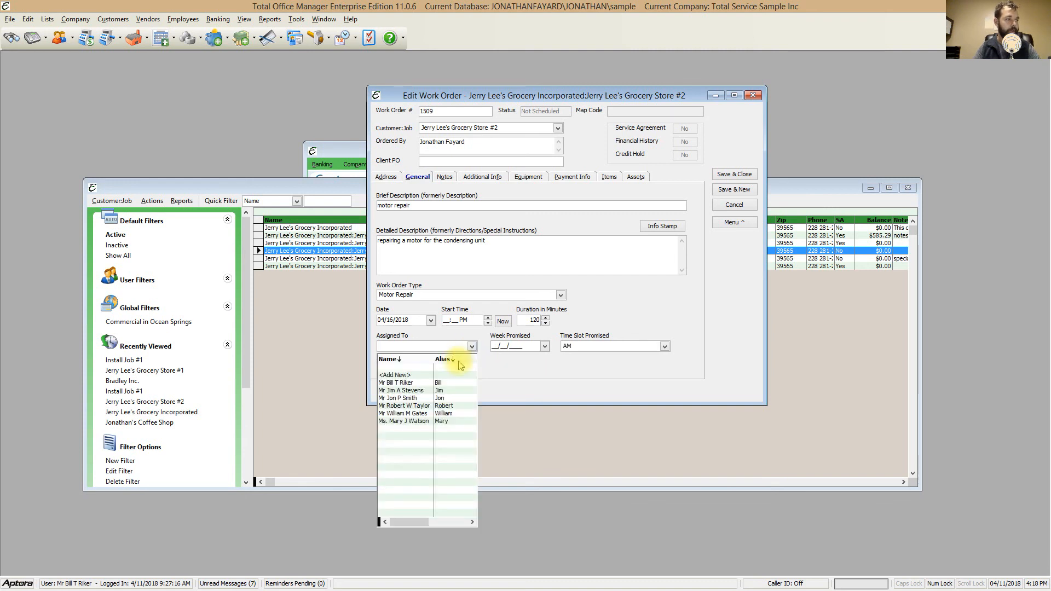
pyautogui.click(448, 383)
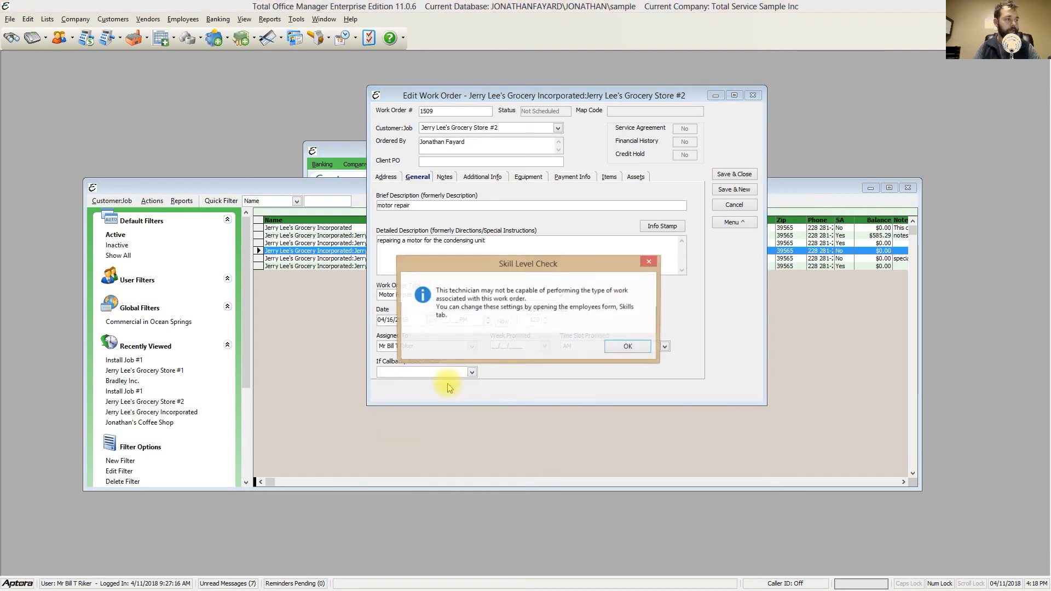
pyautogui.moveTo(500, 269); pyautogui.dragTo(640, 315)
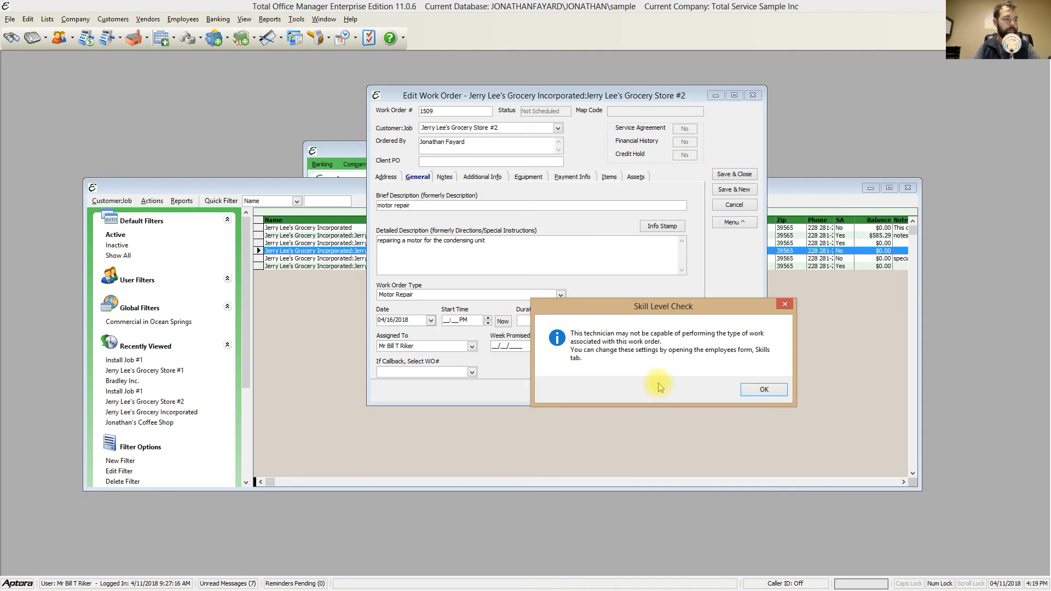
pyautogui.moveTo(635, 306); pyautogui.dragTo(608, 326)
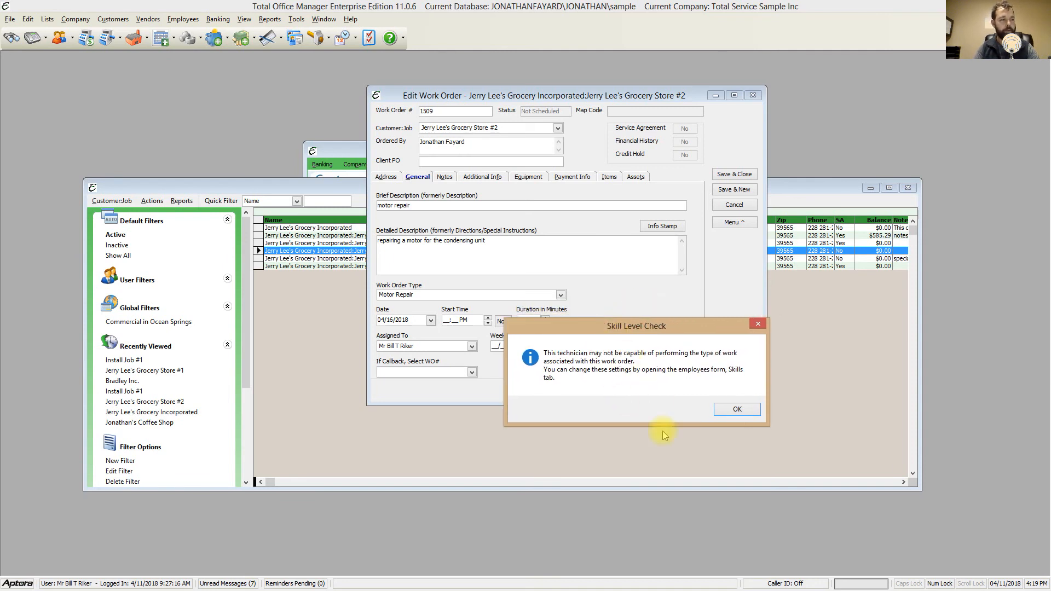
pyautogui.click(737, 412)
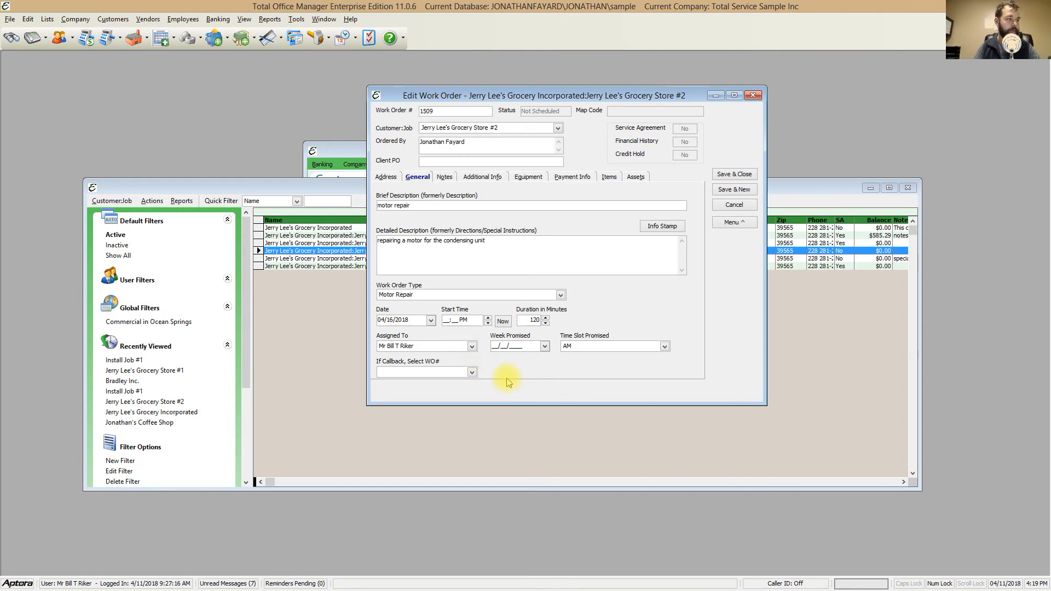
# Step: Check which earlier work orders can be selected if this one is a callback, leaving the callback field empty
pyautogui.click(471, 372)
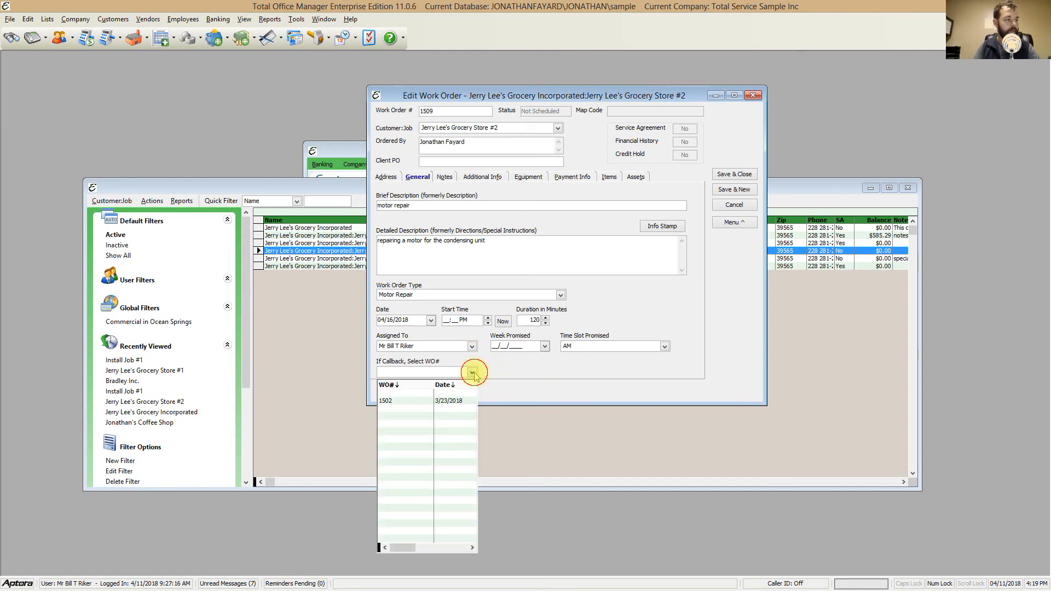
pyautogui.click(471, 373)
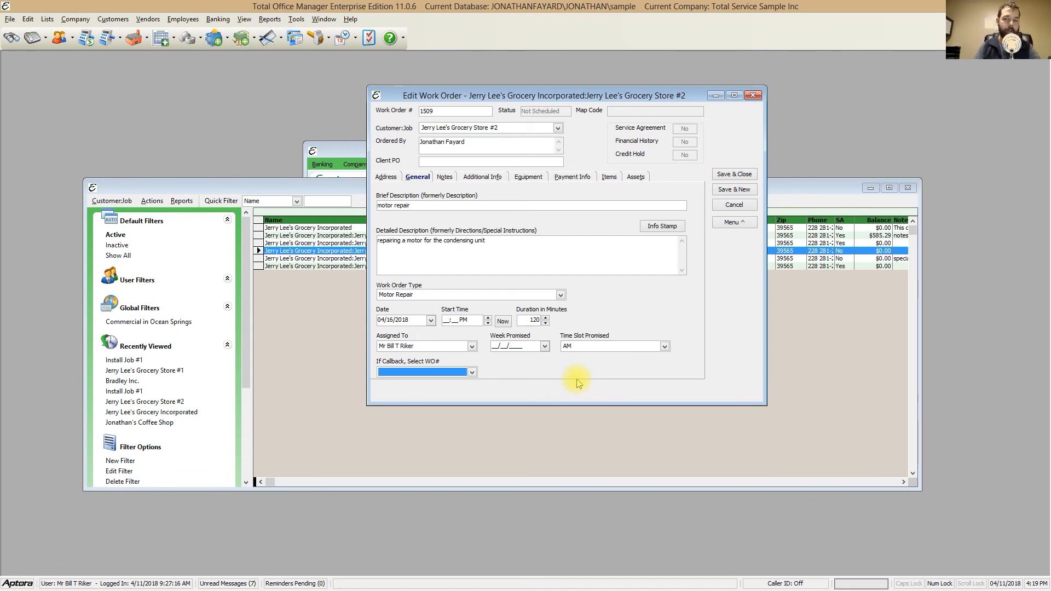
pyautogui.click(471, 372)
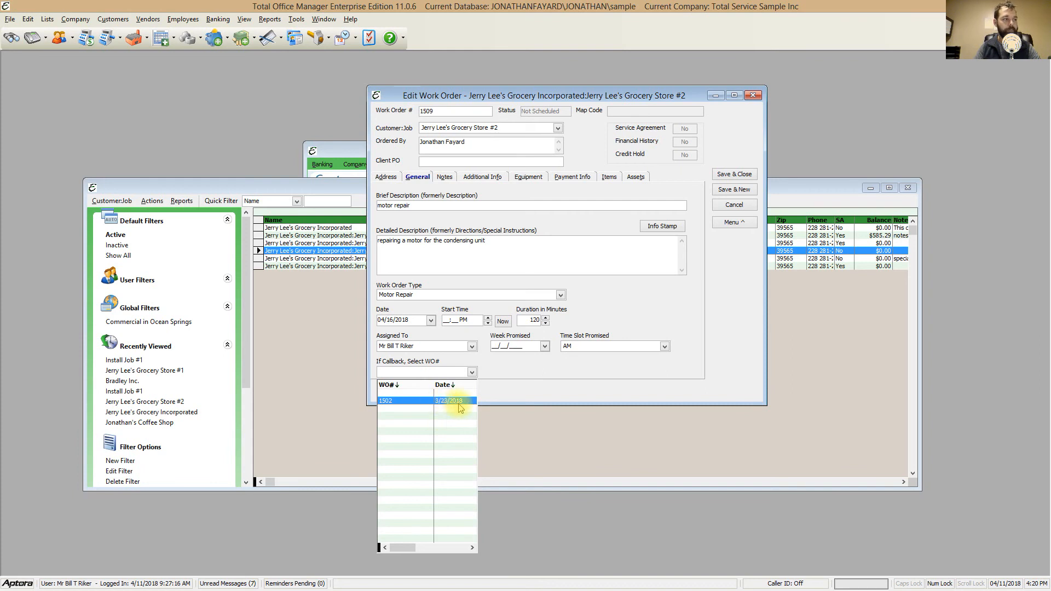
pyautogui.click(450, 113)
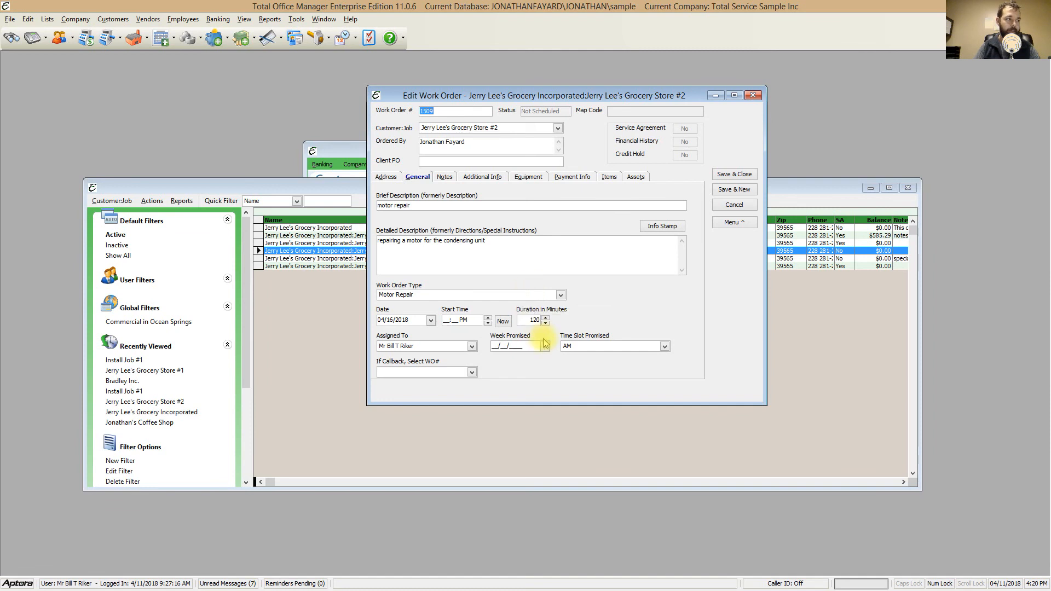
# Step: Enter "watch out the dog bites" in the work order's private notes, leaving the technician's notes blank
pyautogui.click(444, 177)
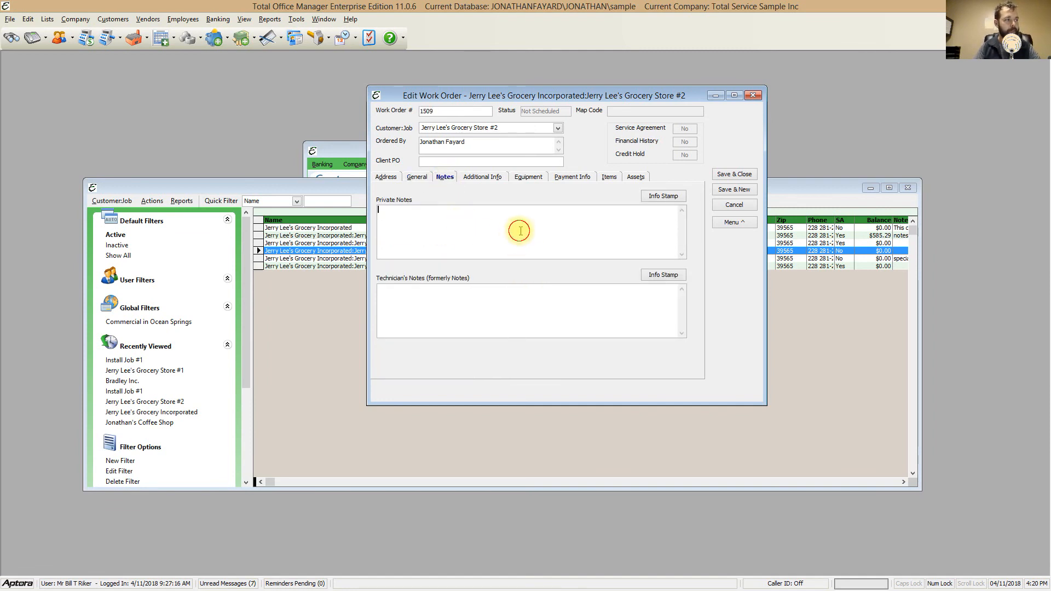
pyautogui.click(399, 221)
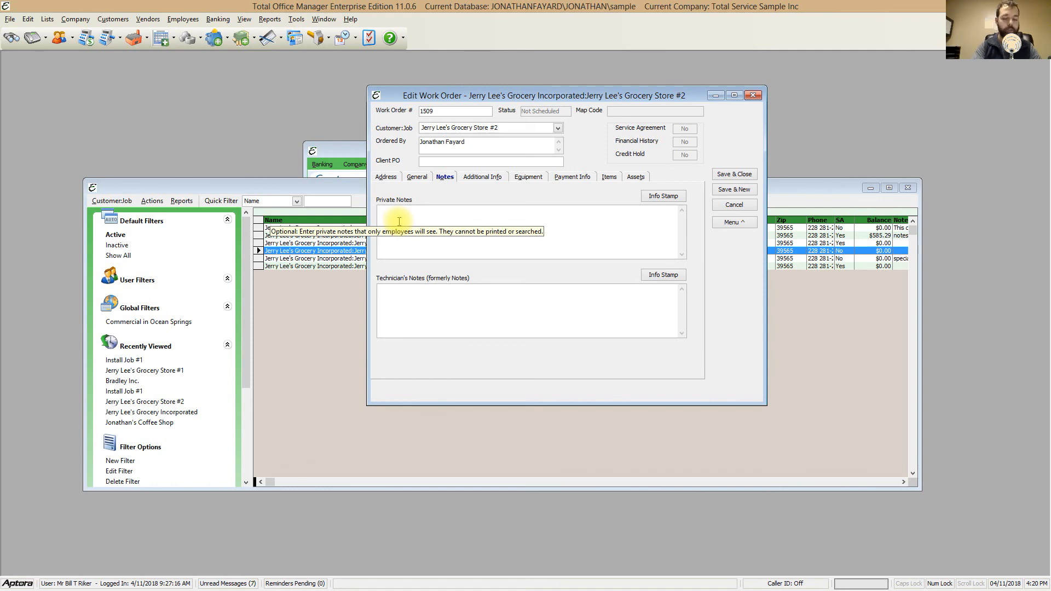
pyautogui.write('watch')
pyautogui.press('BackSpace')
pyautogui.write('ch out')
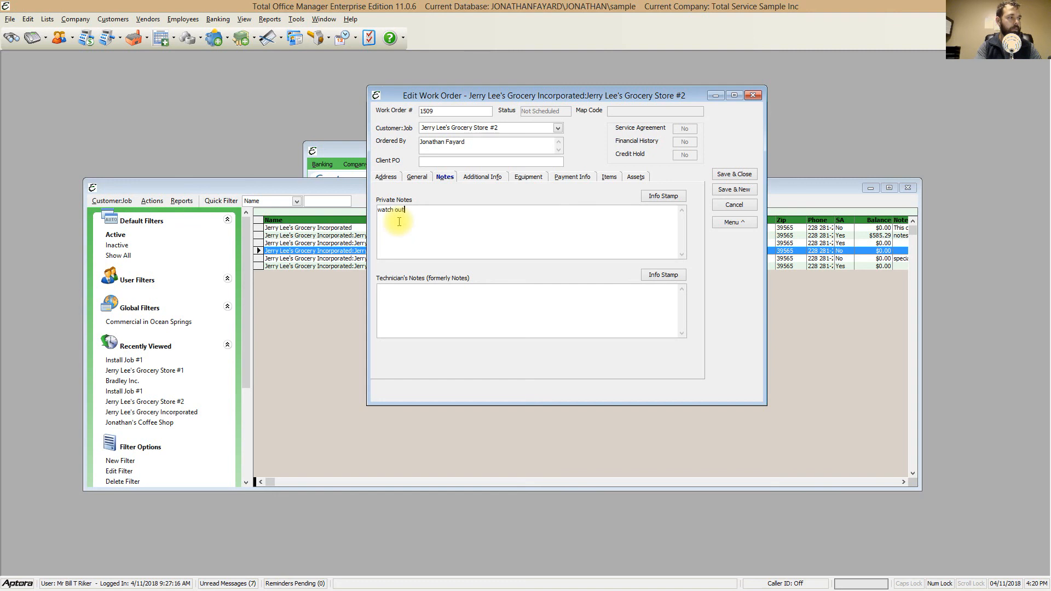
pyautogui.write(' the dog bites')
pyautogui.click(410, 301)
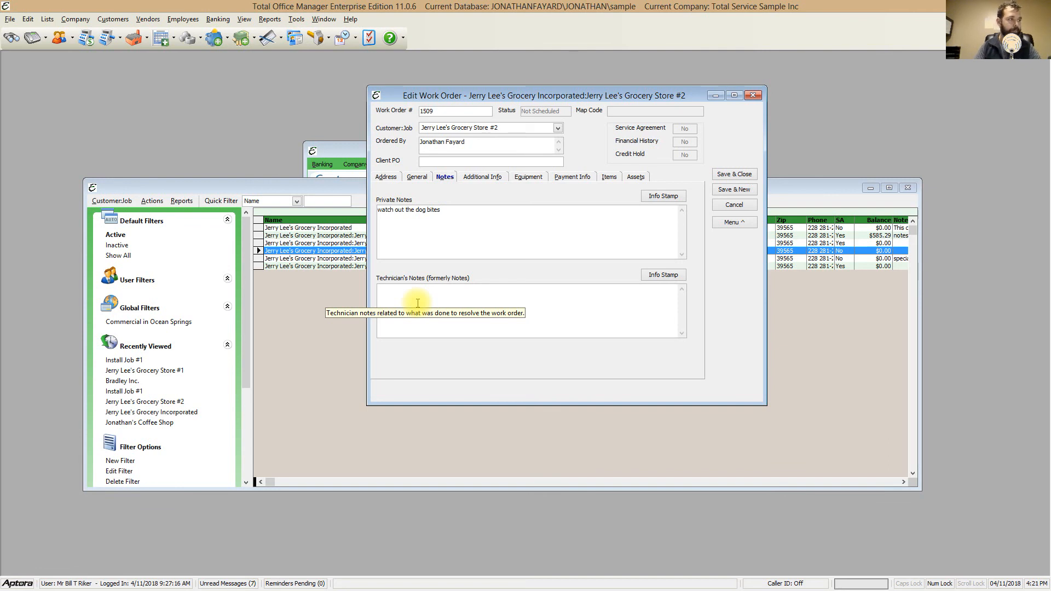
# Step: Set the priority in the work order's additional information to High
pyautogui.click(481, 176)
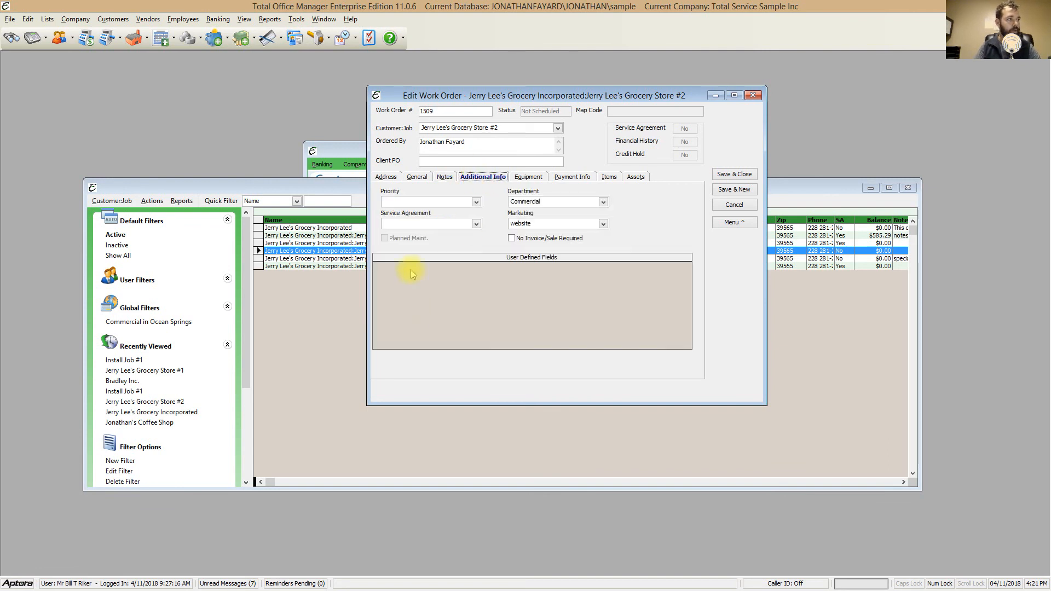
pyautogui.click(476, 202)
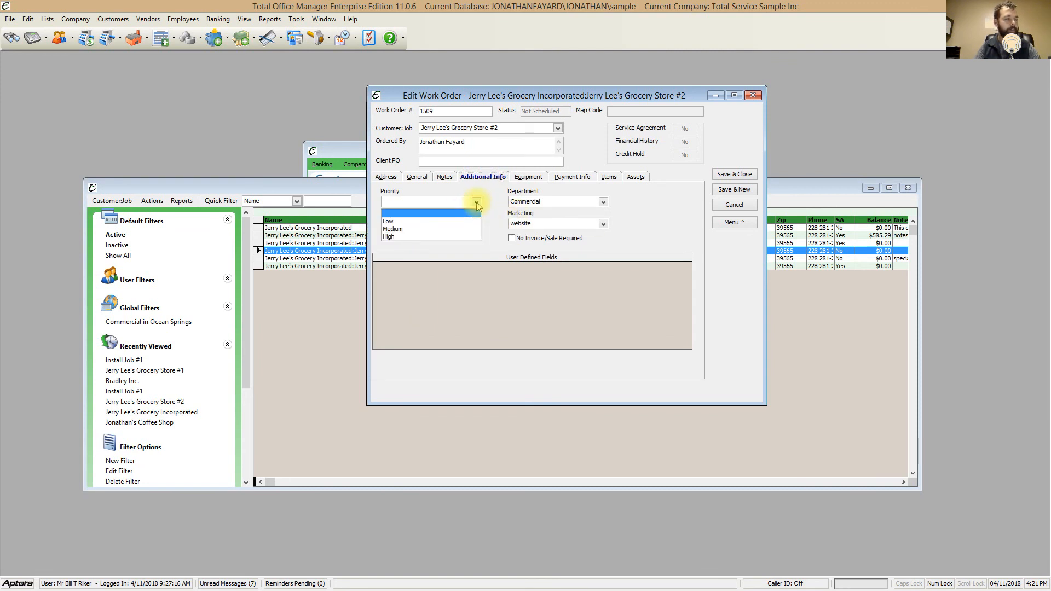
pyautogui.click(426, 236)
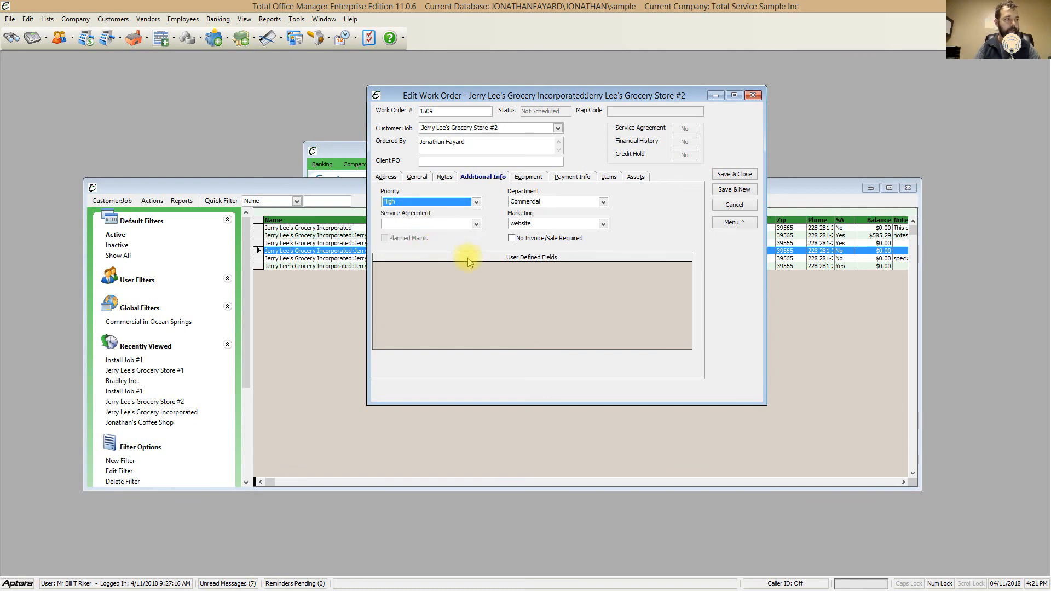
# Step: Check the service agreement choices available for the work order without selecting one
pyautogui.click(476, 225)
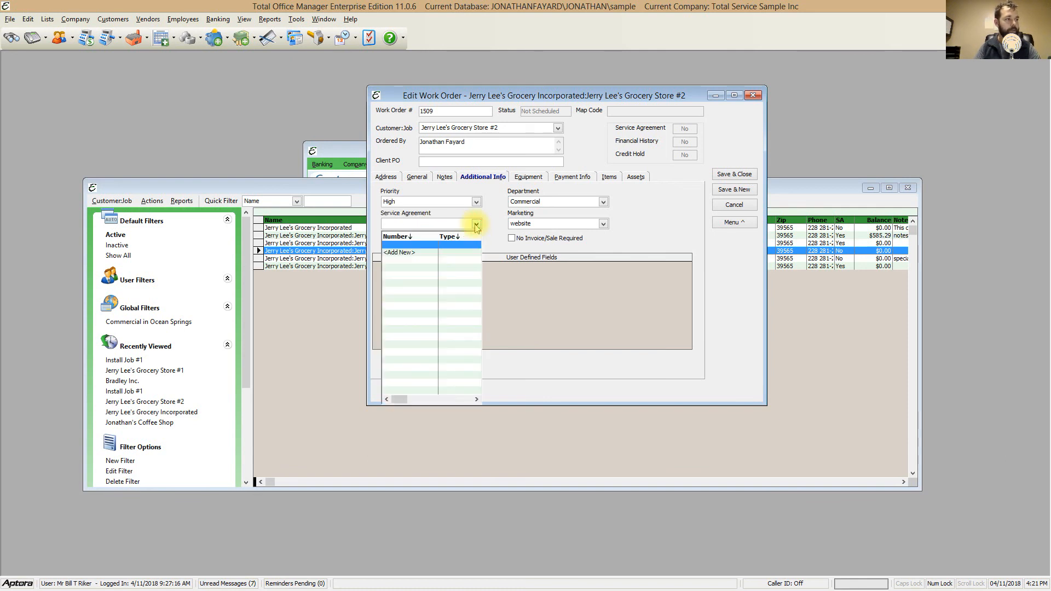
pyautogui.click(476, 225)
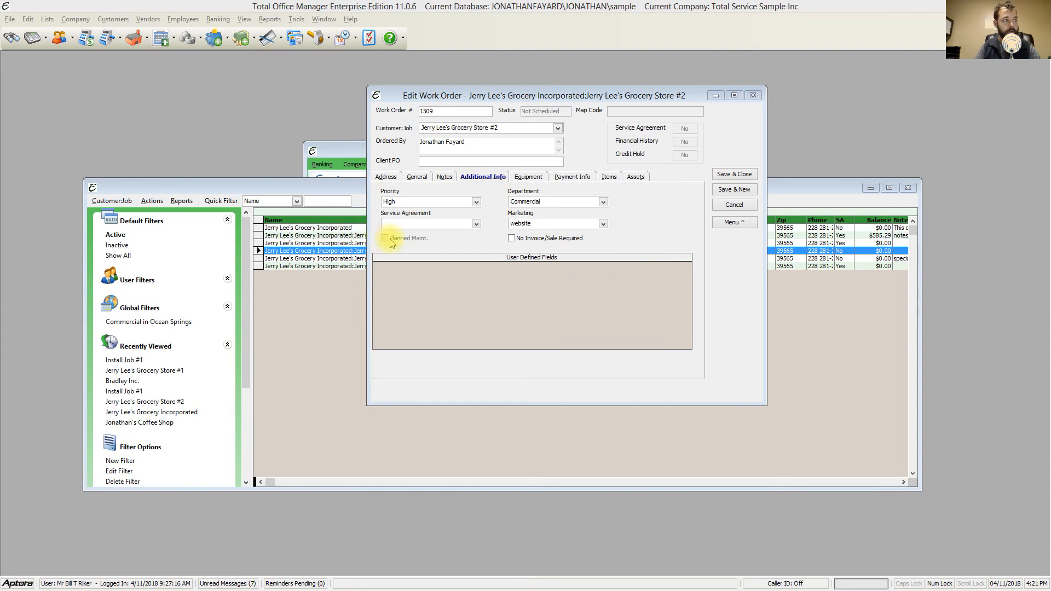
pyautogui.click(477, 225)
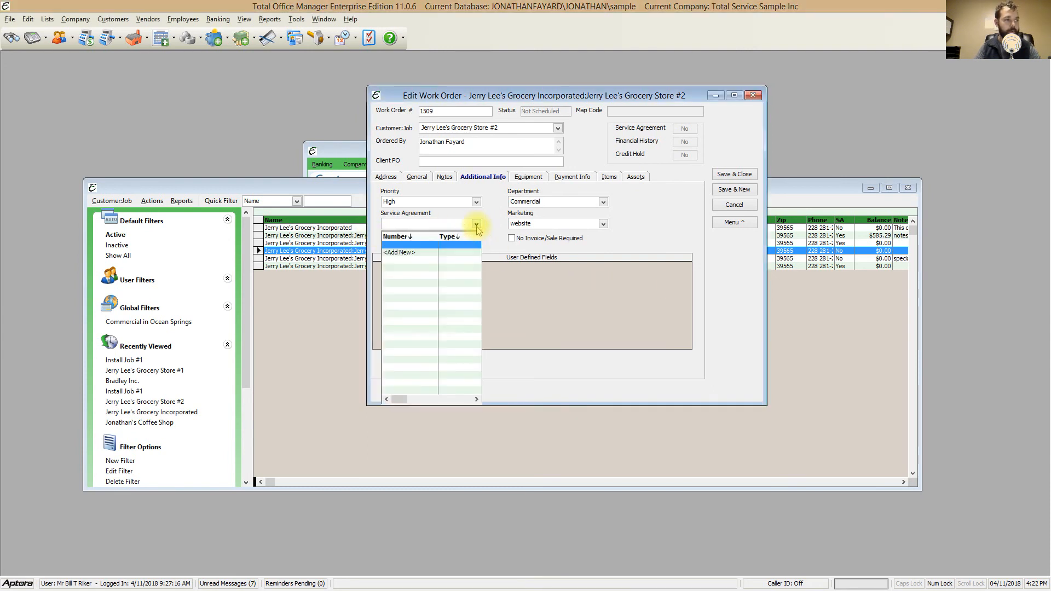
pyautogui.click(477, 224)
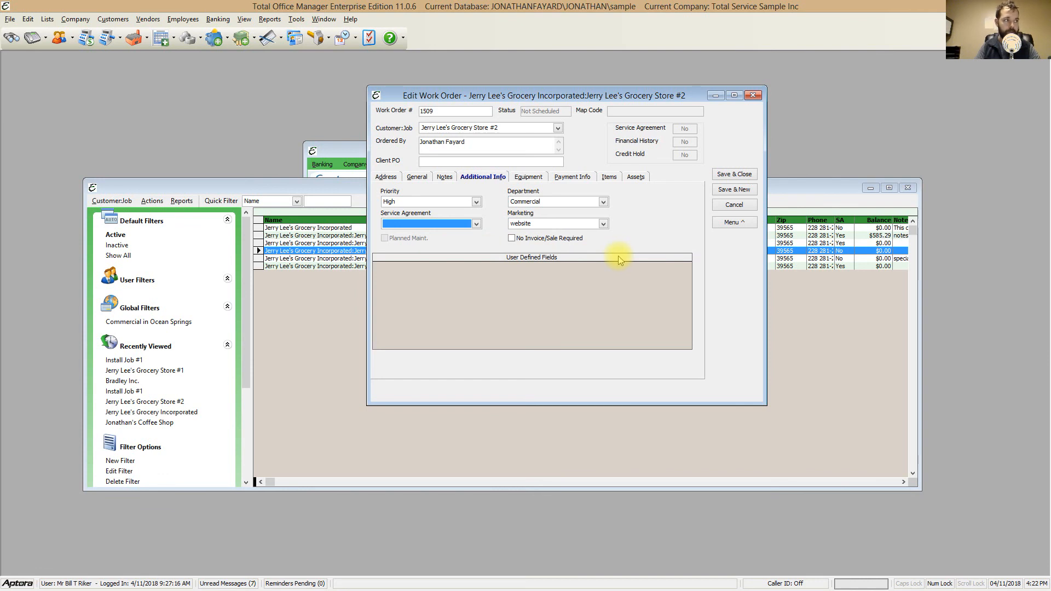
# Step: Set the work order's department to Service under Commercial and its marketing source to Current Customer
pyautogui.click(602, 202)
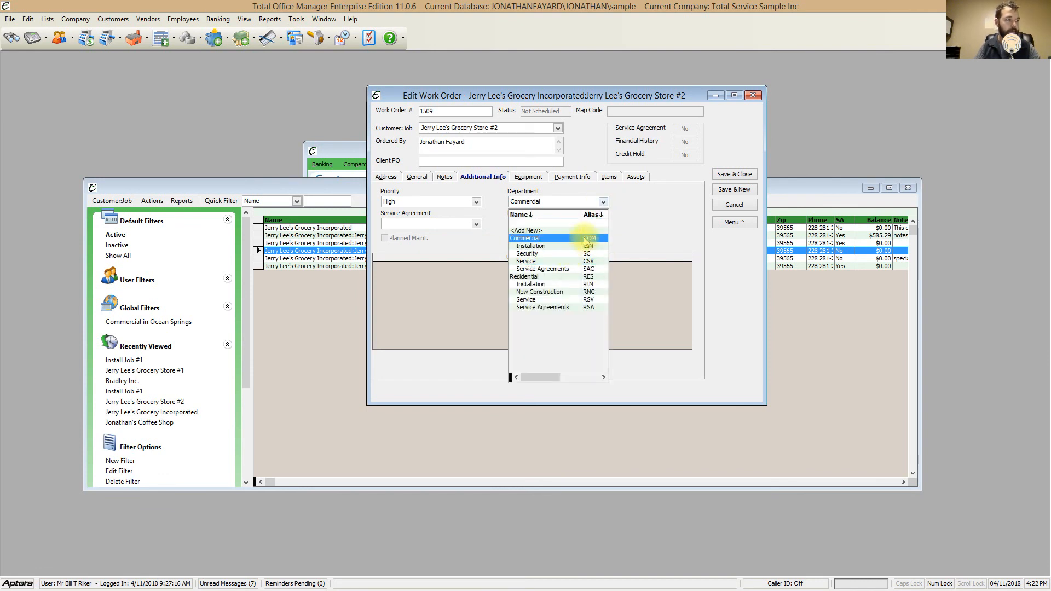
pyautogui.click(568, 261)
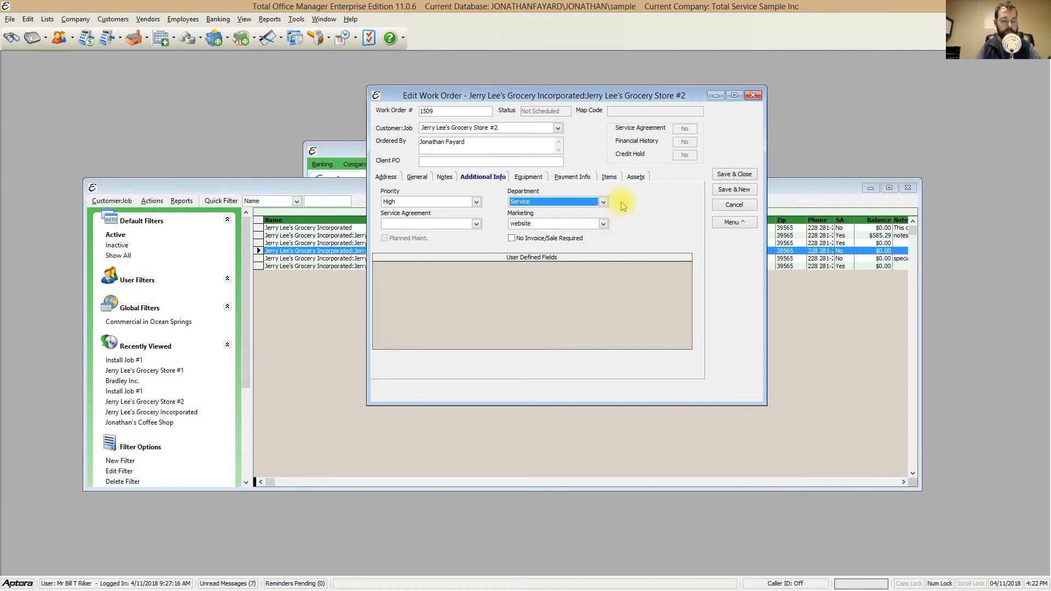
pyautogui.click(602, 225)
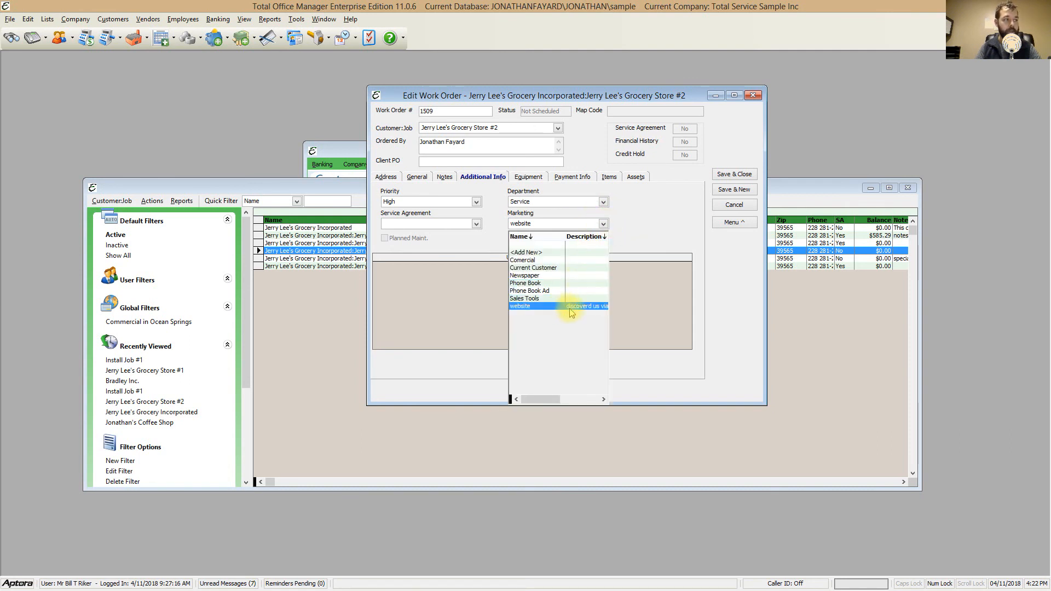
pyautogui.click(665, 232)
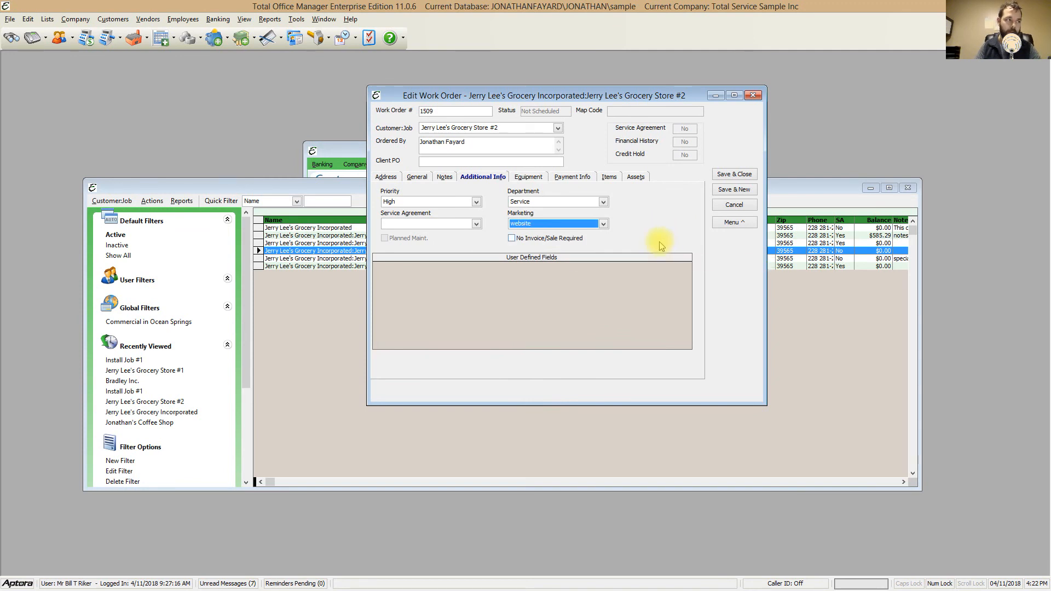
pyautogui.click(603, 225)
pyautogui.click(544, 306)
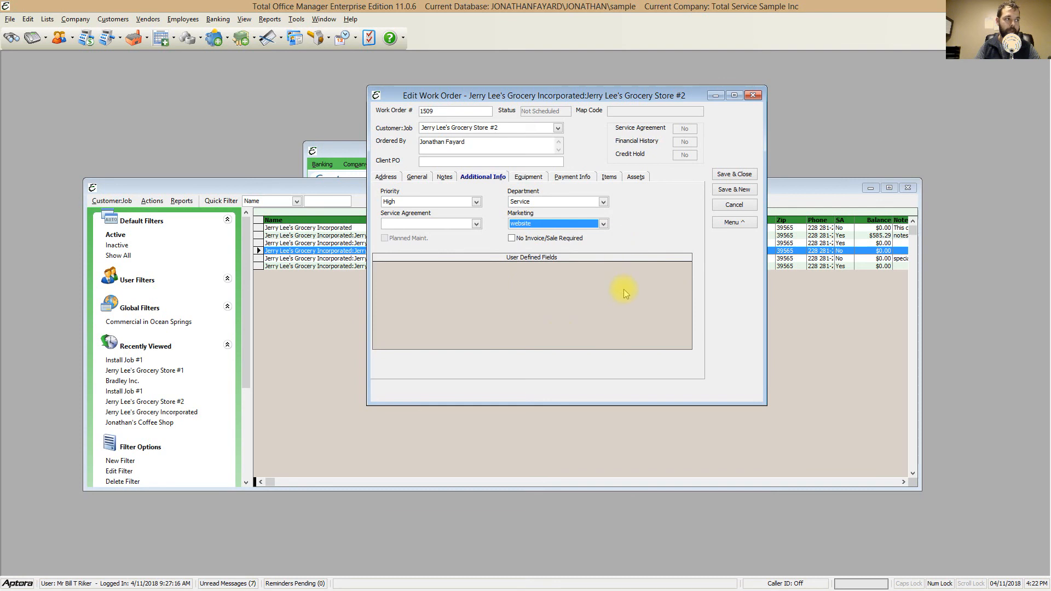
pyautogui.click(596, 224)
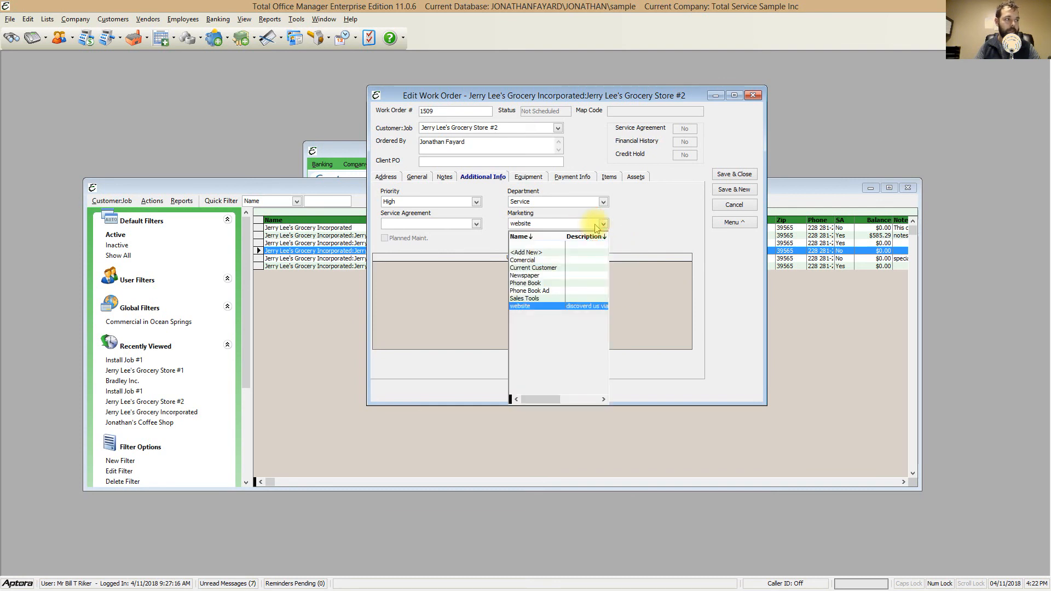
pyautogui.click(574, 267)
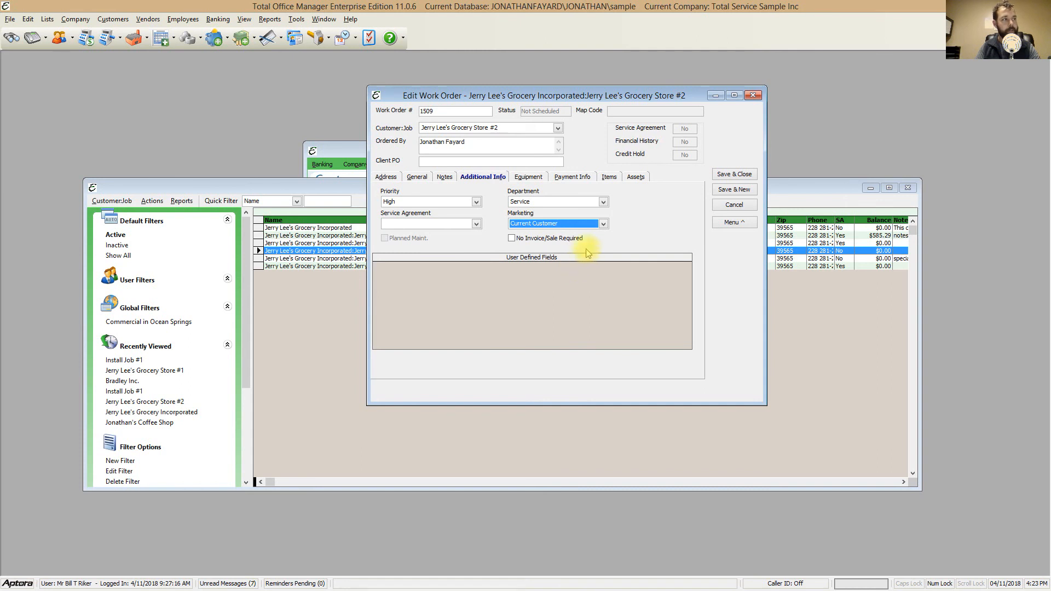
pyautogui.moveTo(593, 96); pyautogui.dragTo(646, 90)
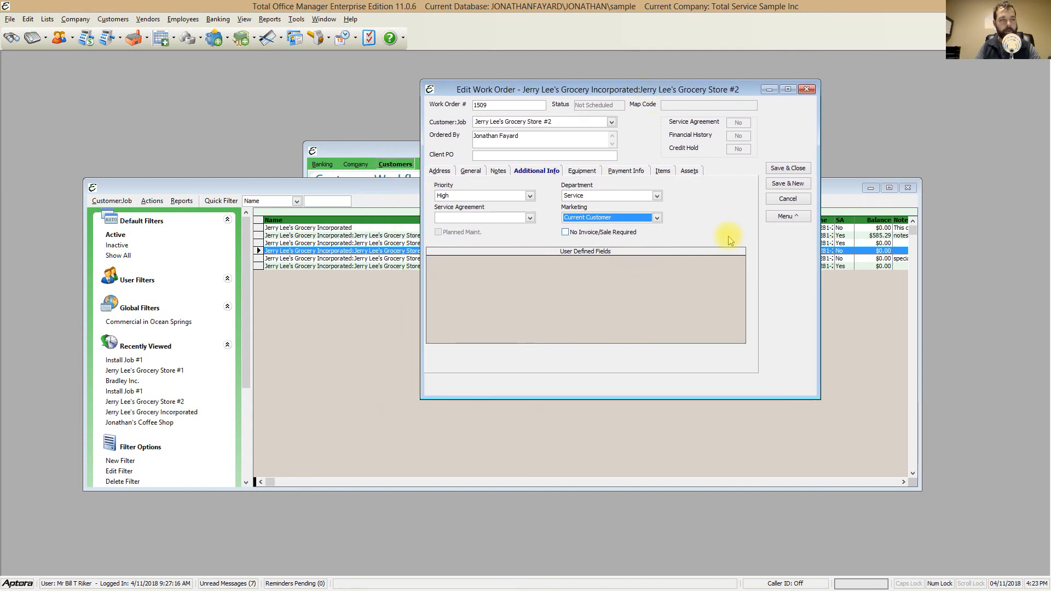
pyautogui.click(642, 218)
pyautogui.click(643, 219)
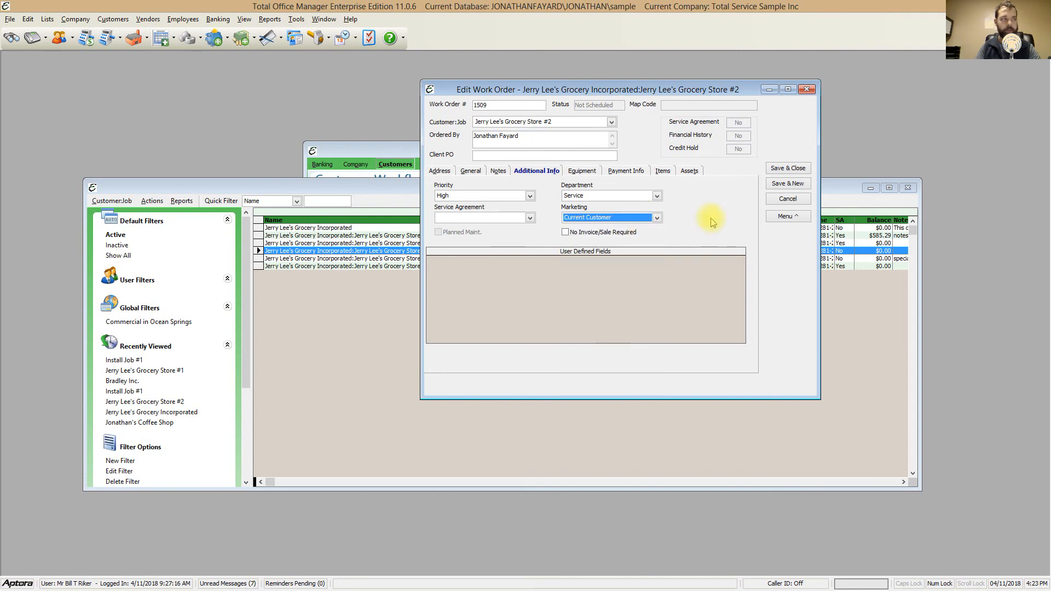
# Step: Open a new customer equipment form from the work order's equipment list and move it clear of the work order details
pyautogui.click(587, 174)
pyautogui.moveTo(614, 90); pyautogui.dragTo(592, 84)
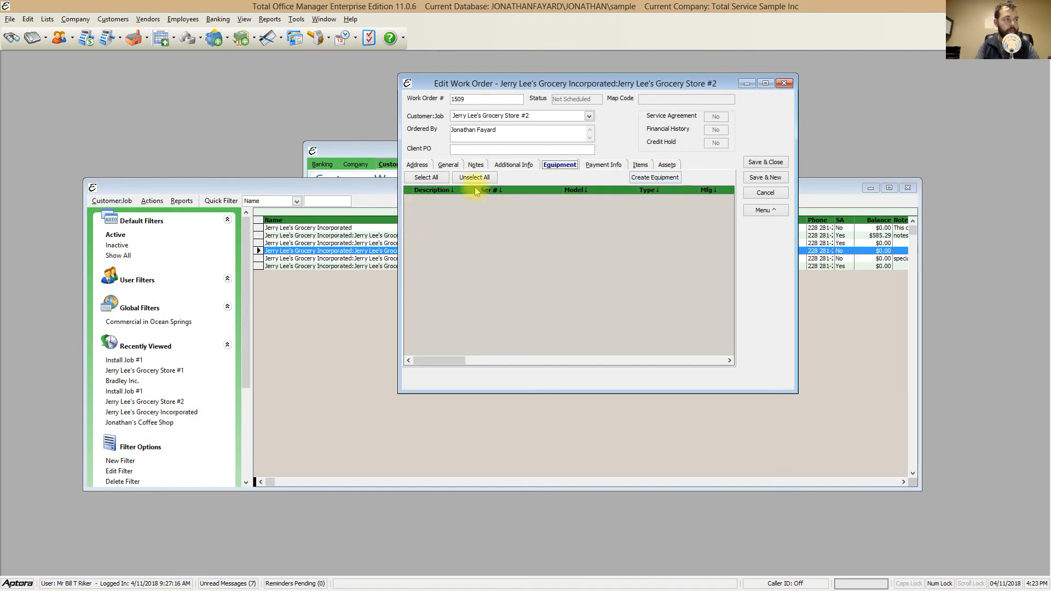
pyautogui.click(639, 178)
pyautogui.click(639, 90)
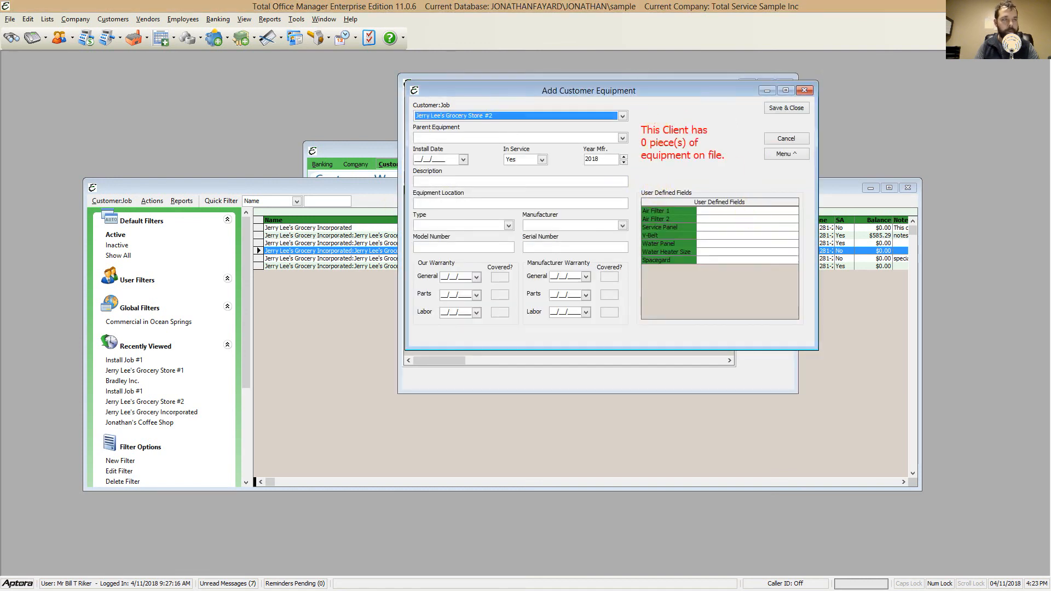
pyautogui.moveTo(709, 94); pyautogui.dragTo(728, 193)
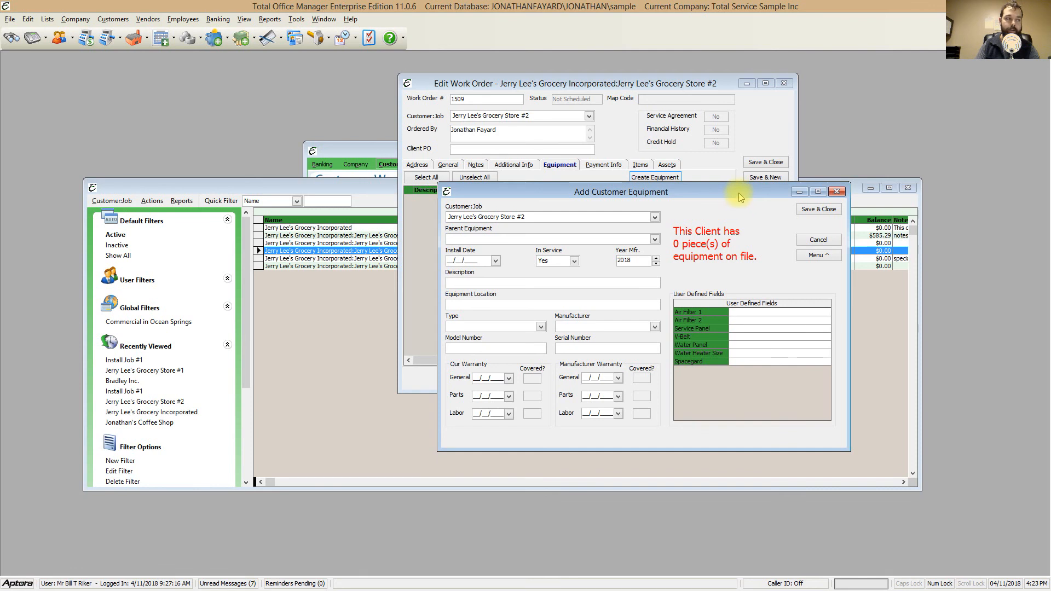
pyautogui.moveTo(739, 197); pyautogui.dragTo(775, 205)
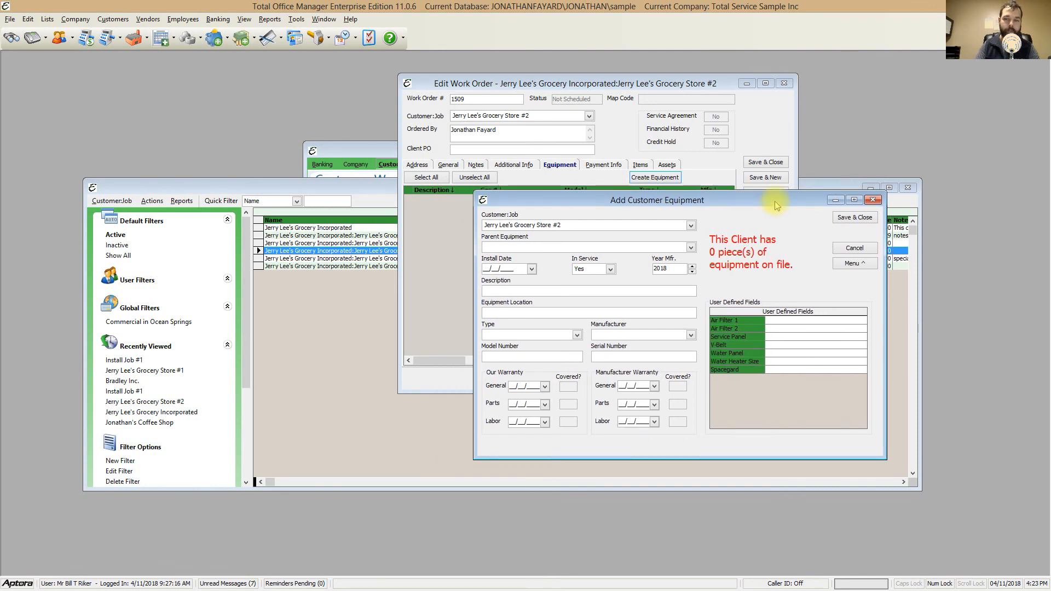
# Step: Describe the new equipment as "heat pump", located "behind the building", with the type Heat Pump
pyautogui.moveTo(774, 201); pyautogui.dragTo(768, 177)
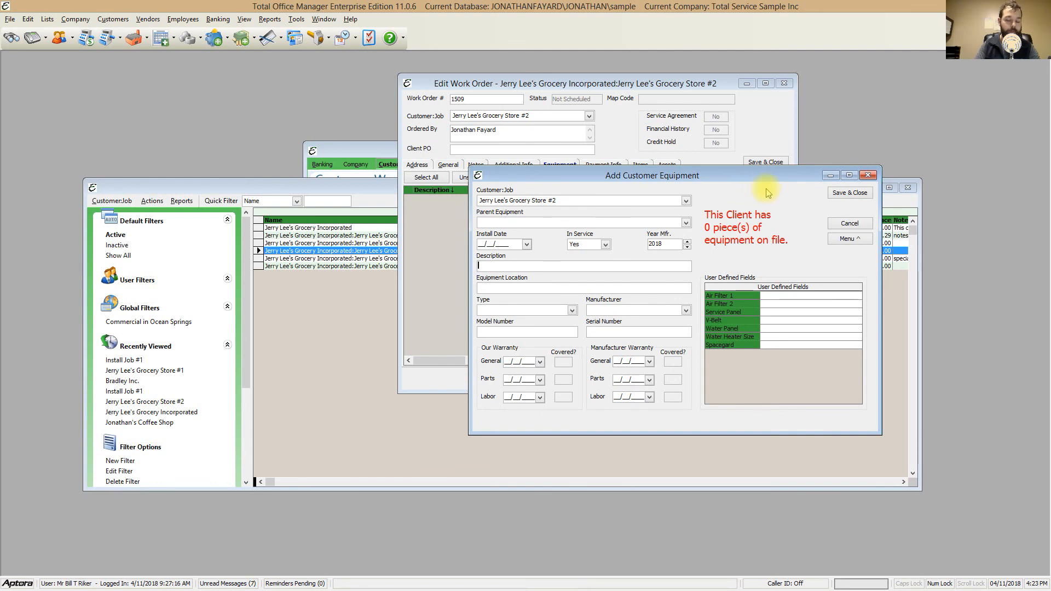
pyautogui.moveTo(714, 174); pyautogui.dragTo(720, 194)
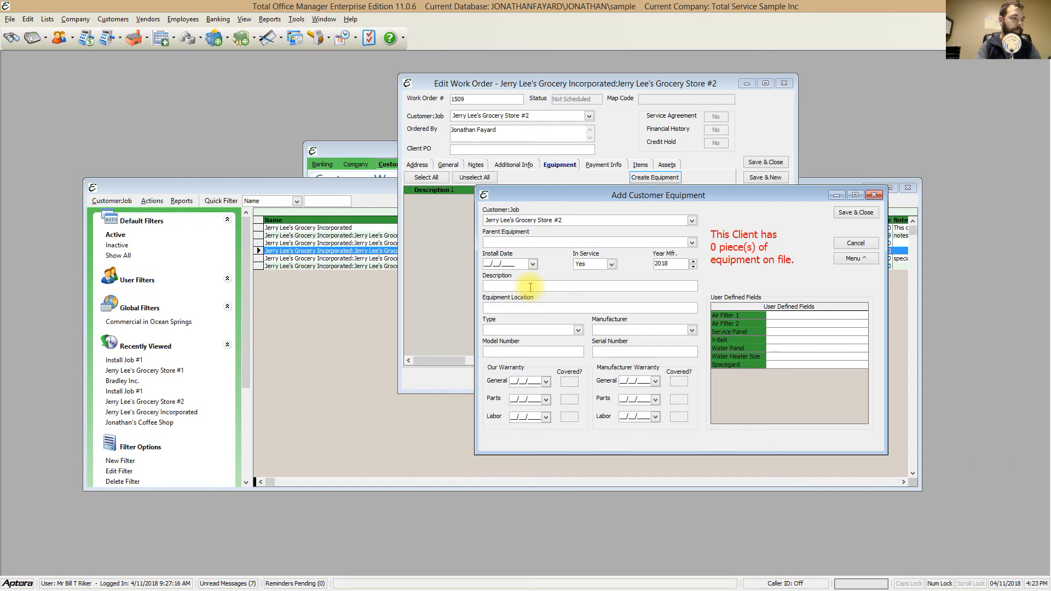
pyautogui.write('heat pump')
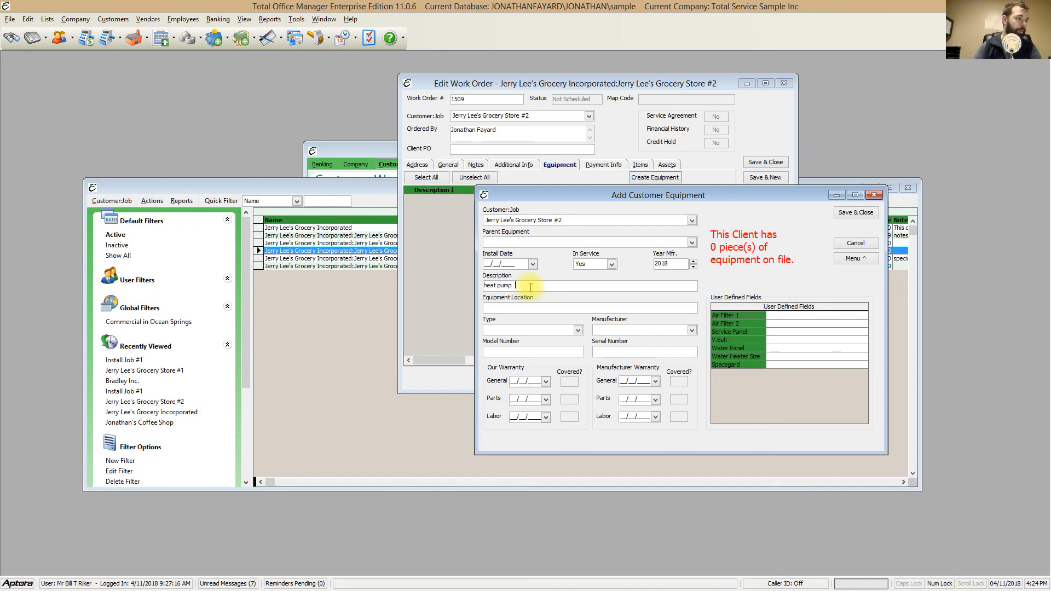
pyautogui.click(534, 305)
pyautogui.write('behind the building')
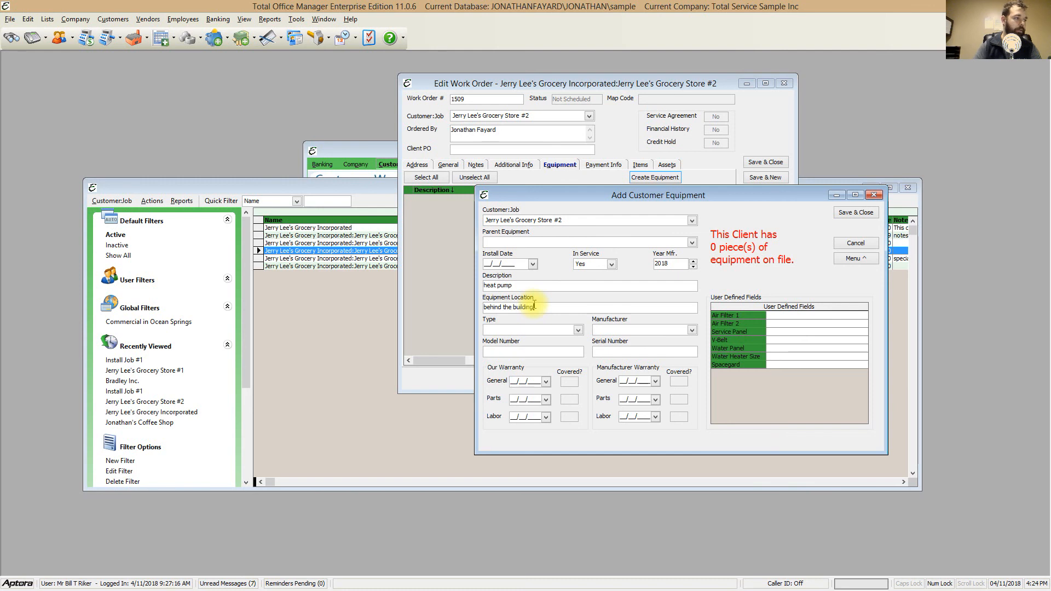
pyautogui.click(577, 329)
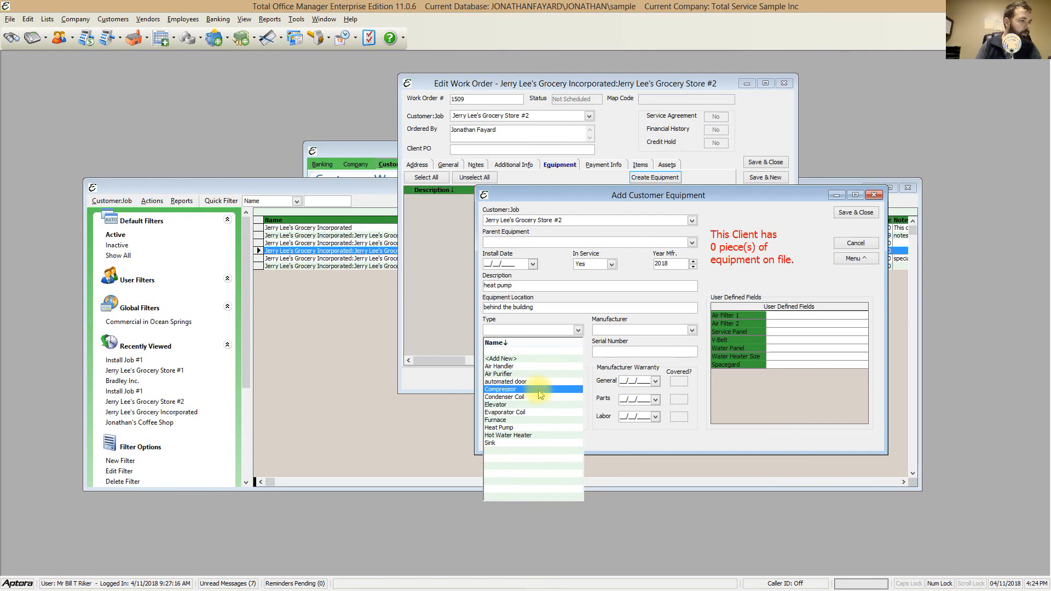
pyautogui.click(534, 427)
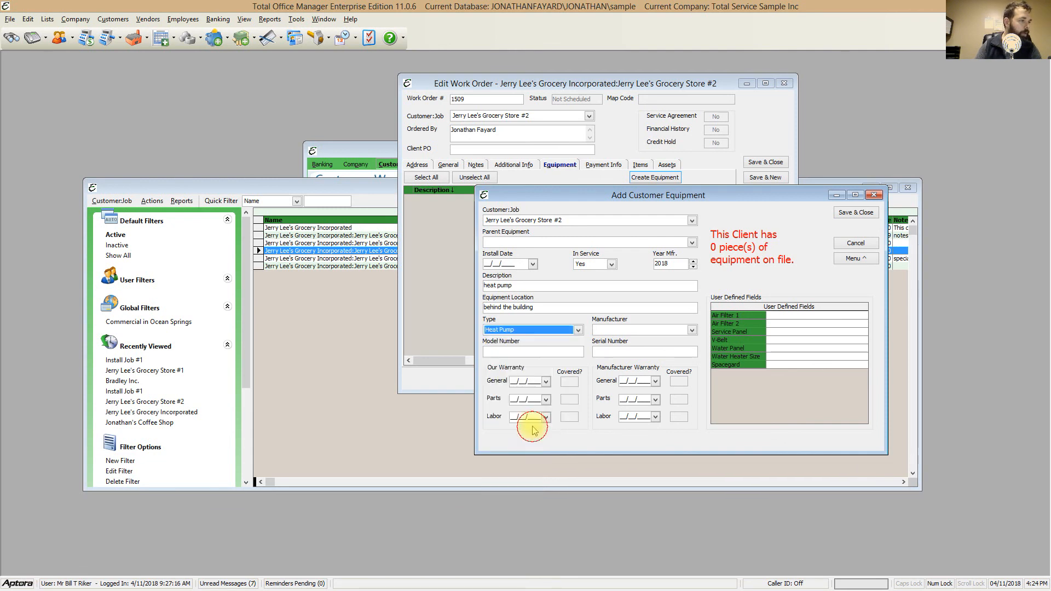
pyautogui.click(571, 348)
pyautogui.write('343435454344')
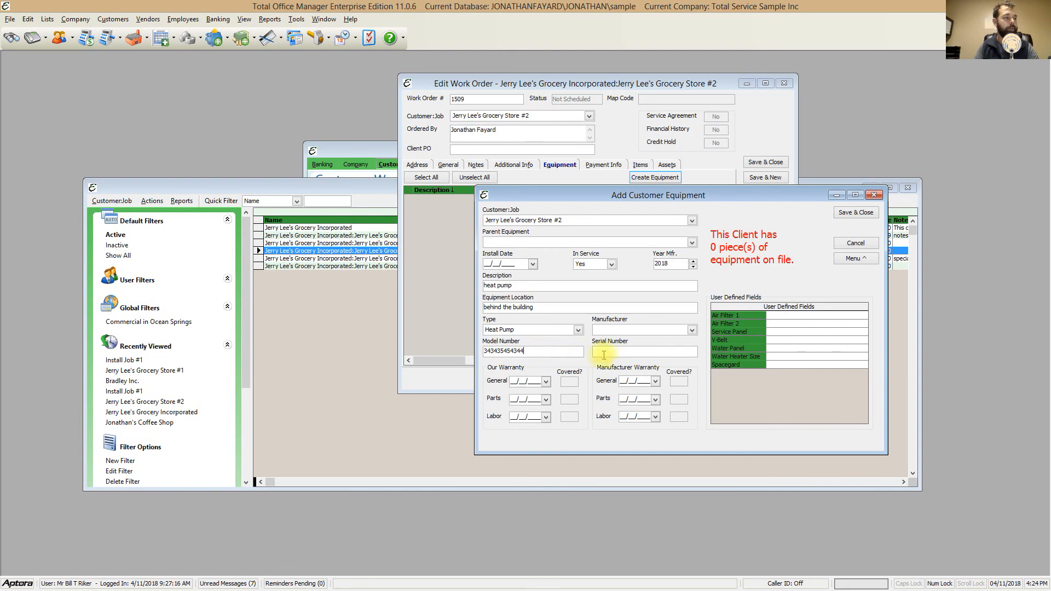
pyautogui.click(689, 330)
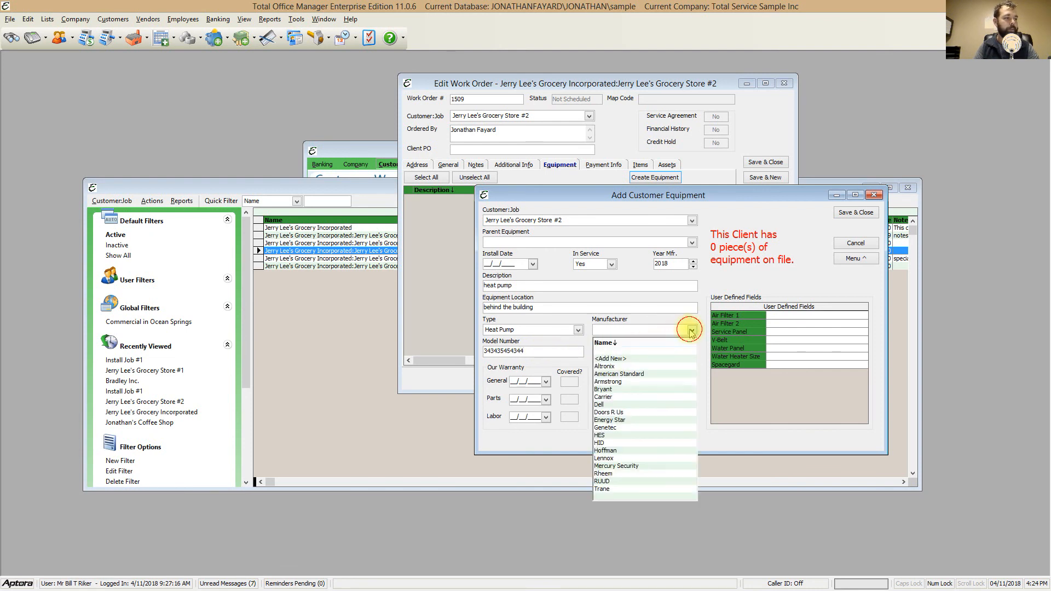
pyautogui.click(611, 488)
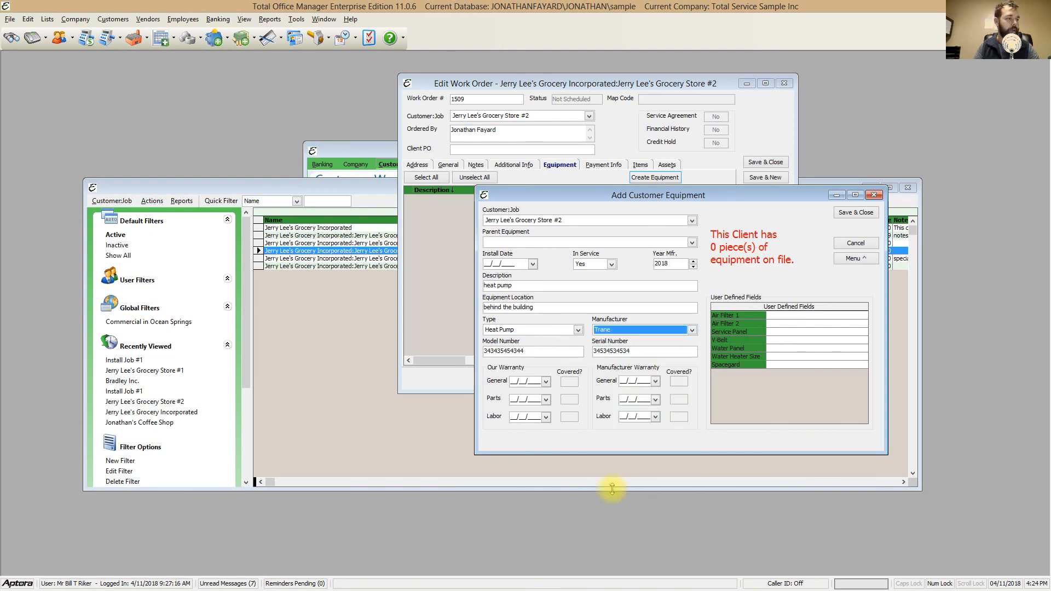
# Step: Check the extra actions offered for the equipment record and review its user-defined fields, model number and serial number
pyautogui.click(862, 262)
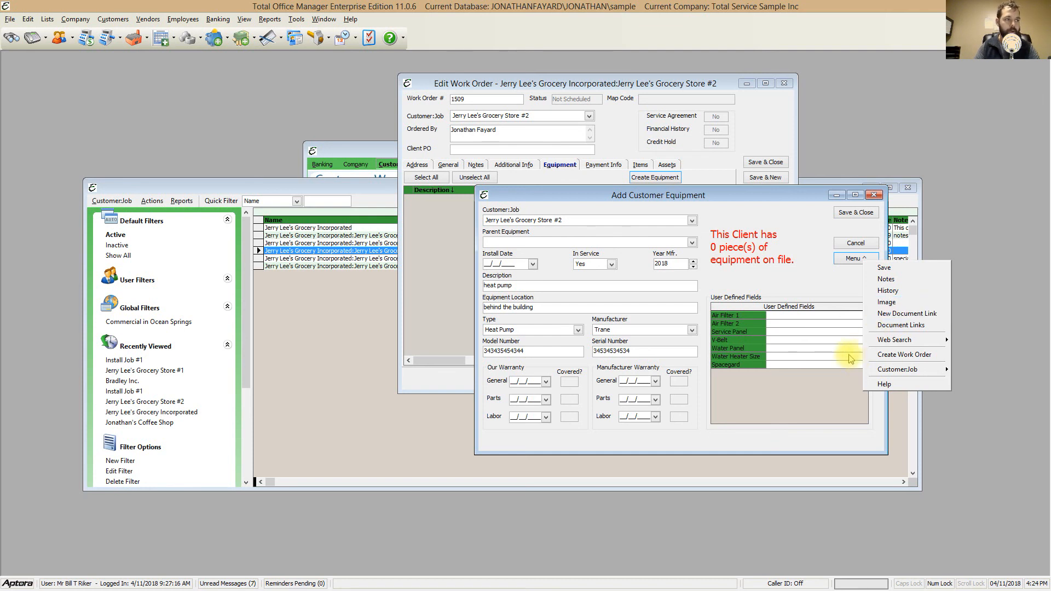
pyautogui.click(777, 396)
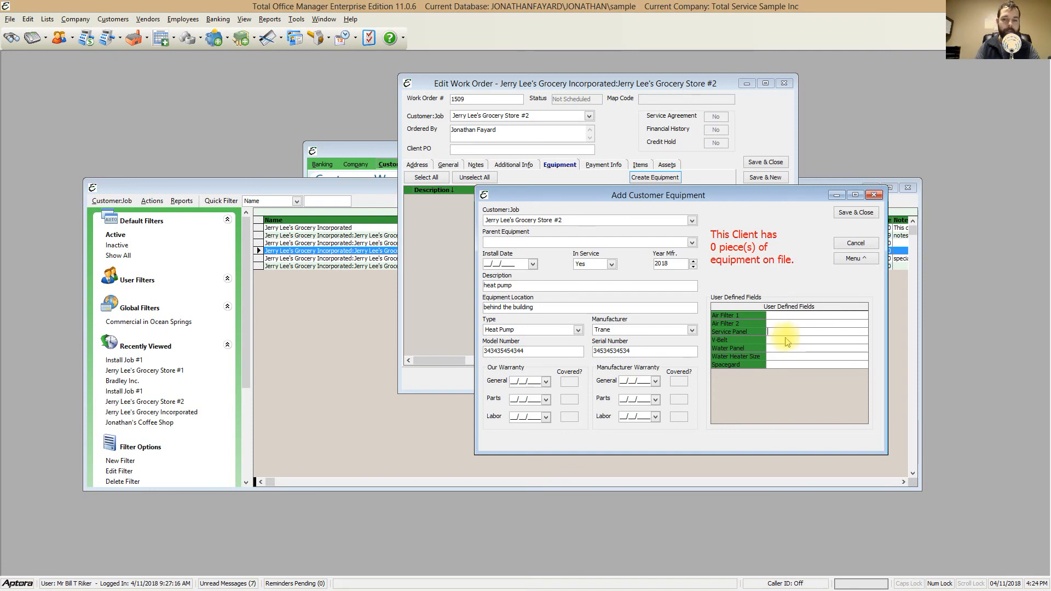
pyautogui.doubleClick(547, 351)
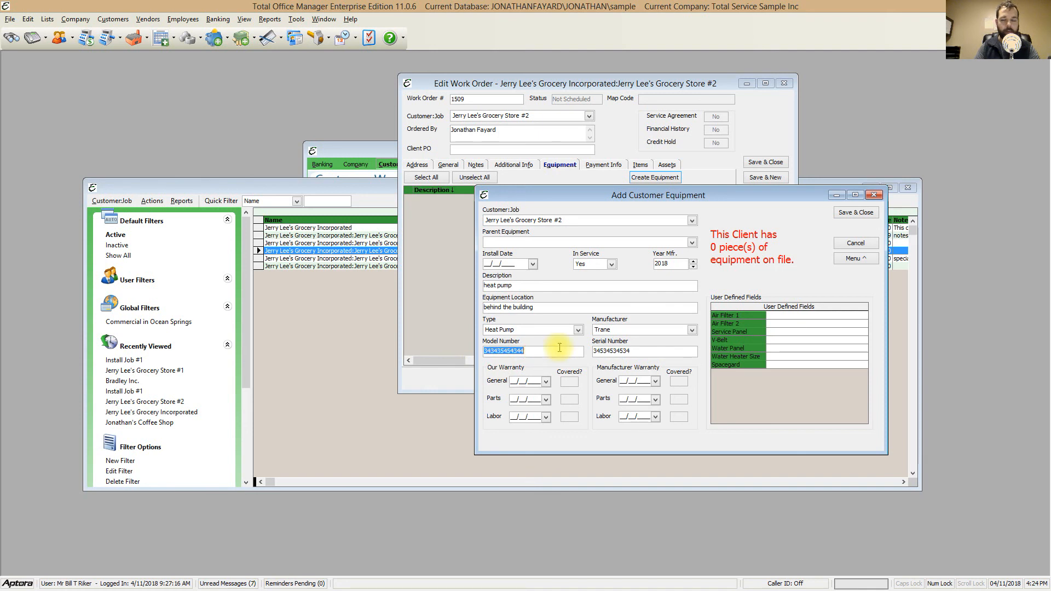
pyautogui.doubleClick(628, 351)
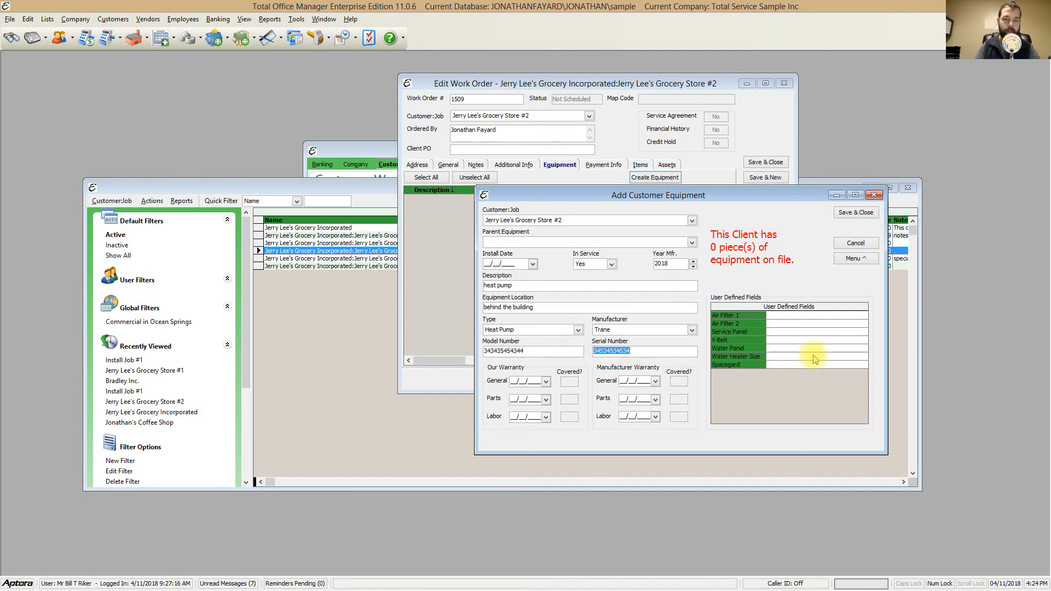
# Step: Fill in the equipment's Air Filter 1 field with 12" x 12" x 1" Qty: 21, then save and close the record
pyautogui.click(787, 316)
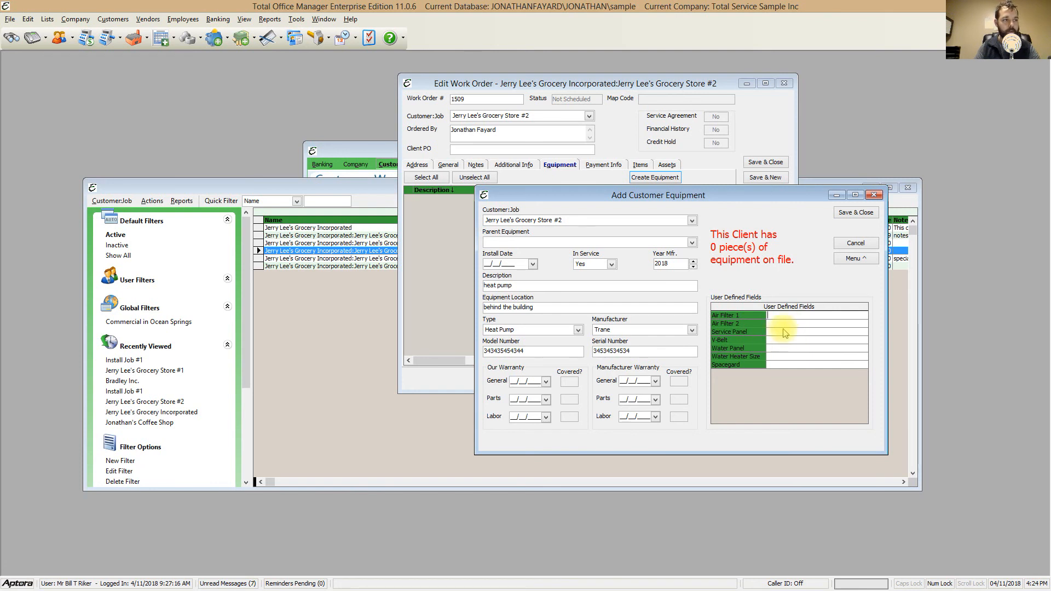
pyautogui.write('12" x 12" x 1" Qty: 21')
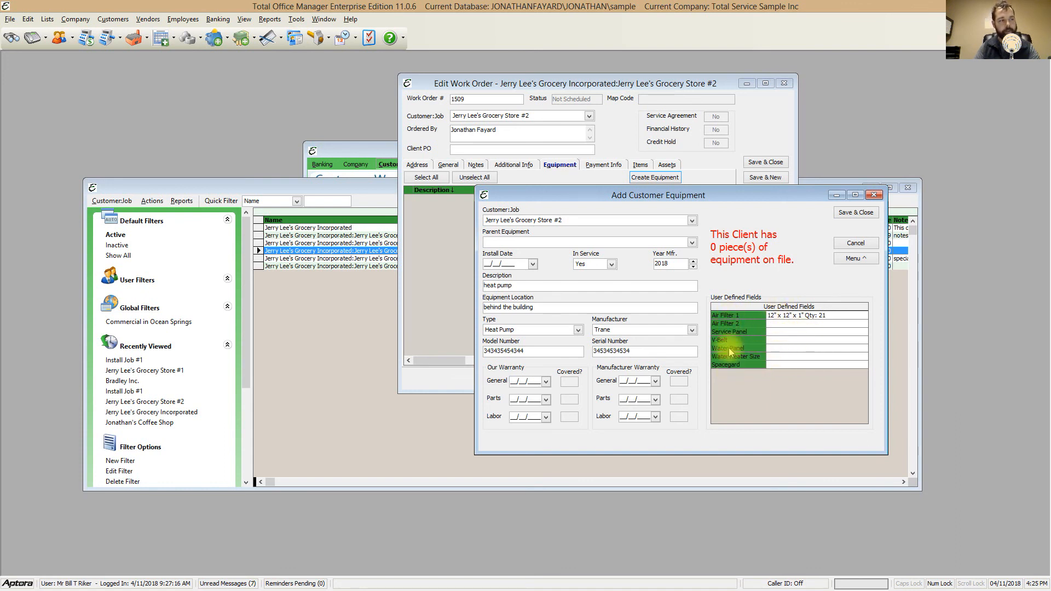
pyautogui.click(789, 324)
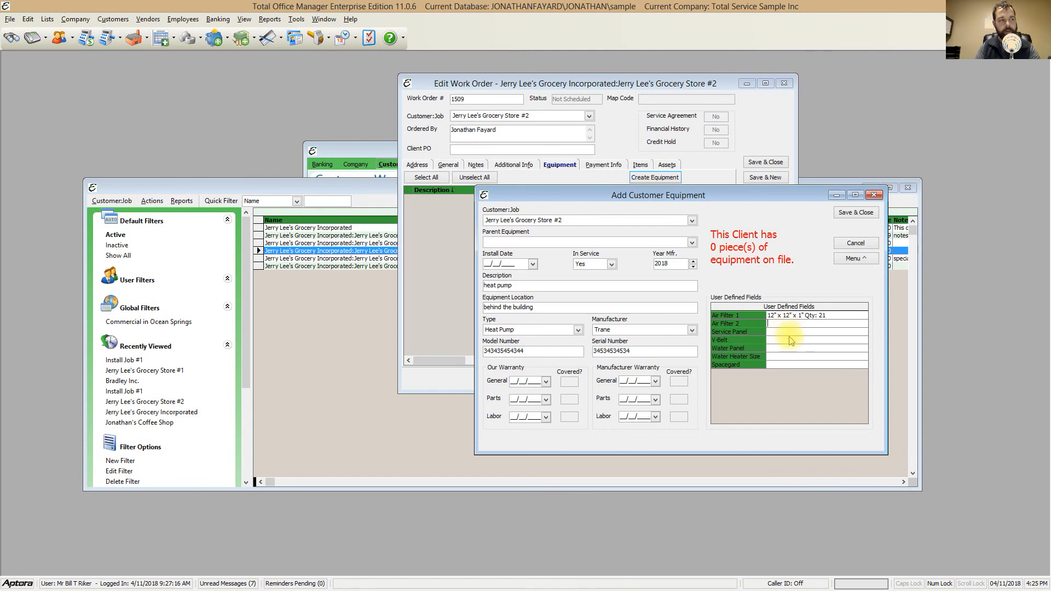
pyautogui.click(782, 349)
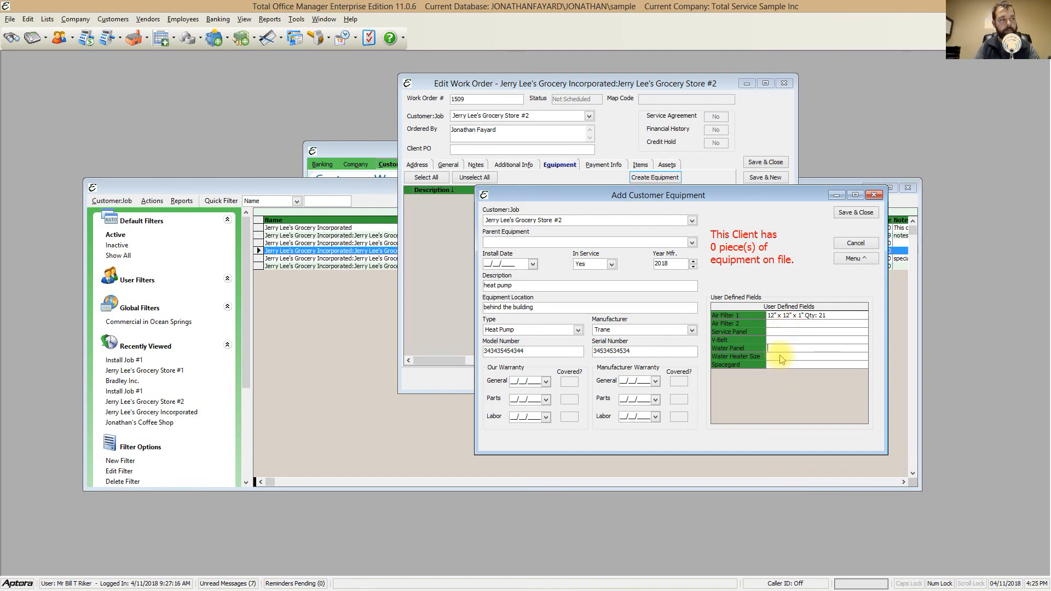
pyautogui.click(866, 258)
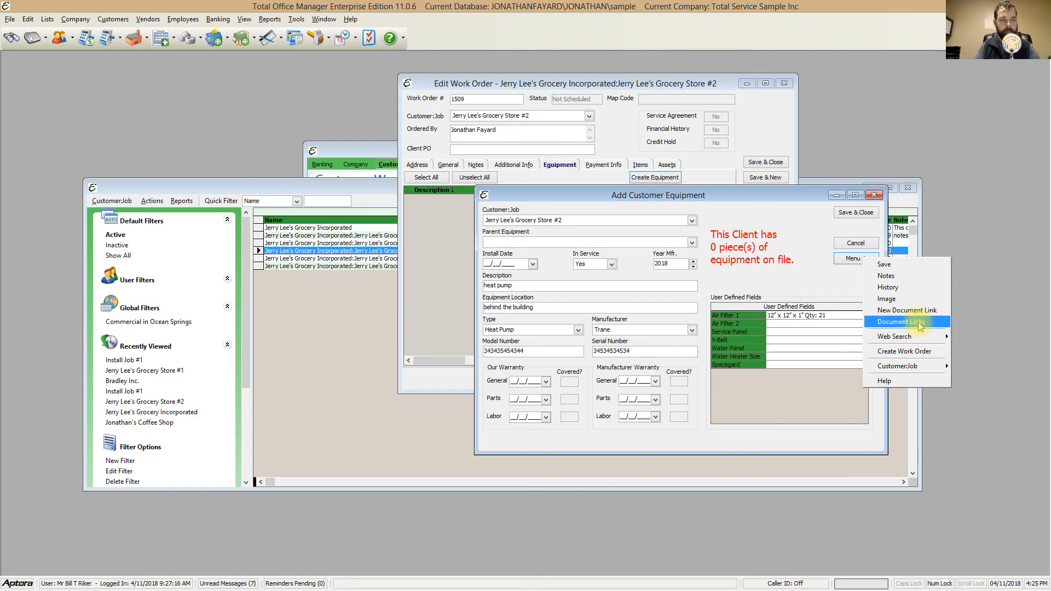
pyautogui.click(805, 275)
pyautogui.click(853, 213)
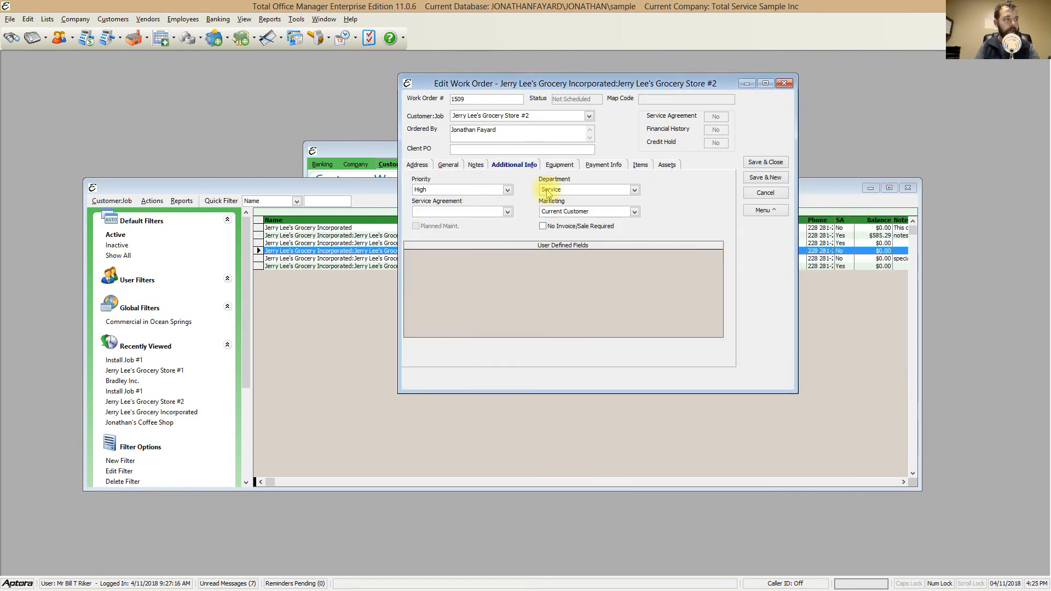
# Step: Include the heat pump in the work order by marking it in the equipment list
pyautogui.click(559, 165)
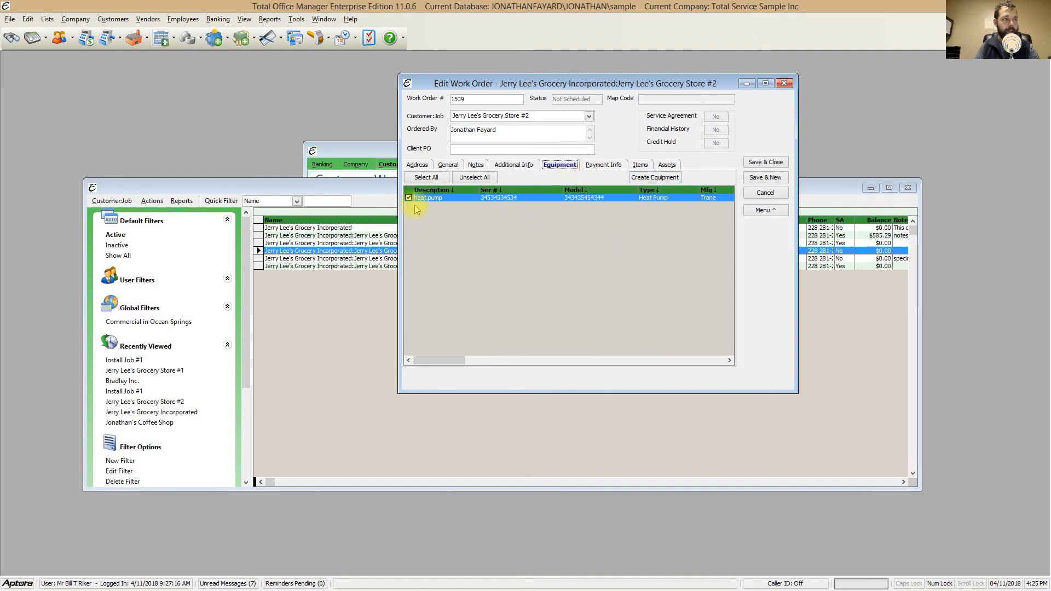
pyautogui.click(513, 165)
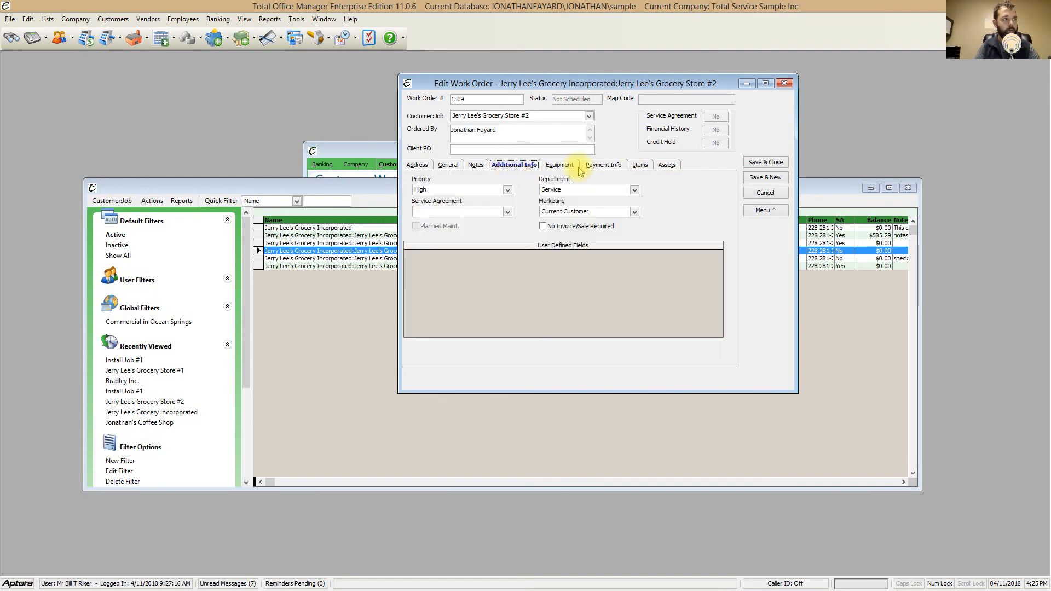
pyautogui.click(558, 165)
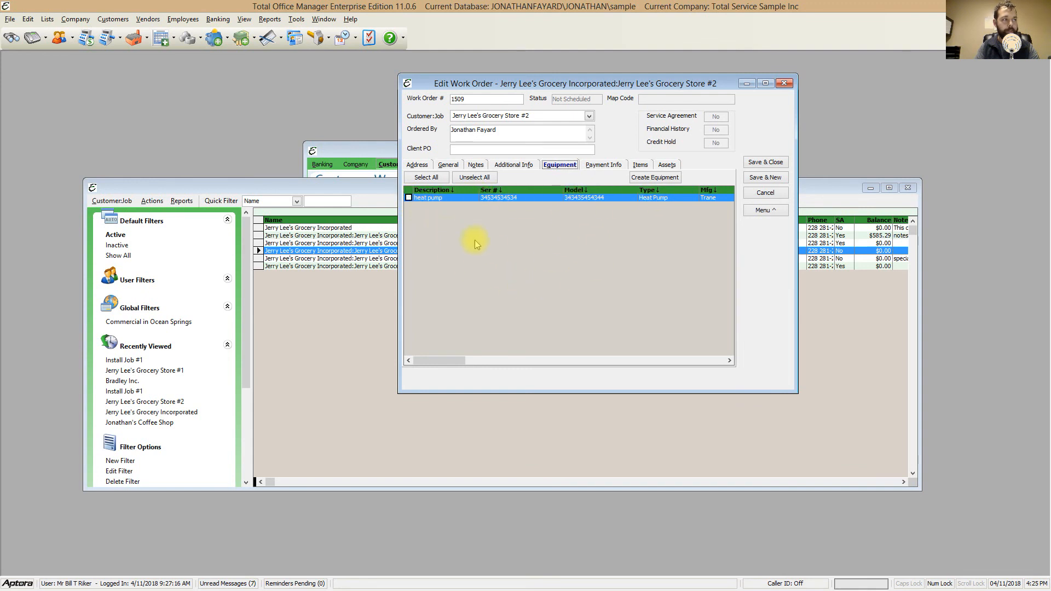
pyautogui.click(408, 198)
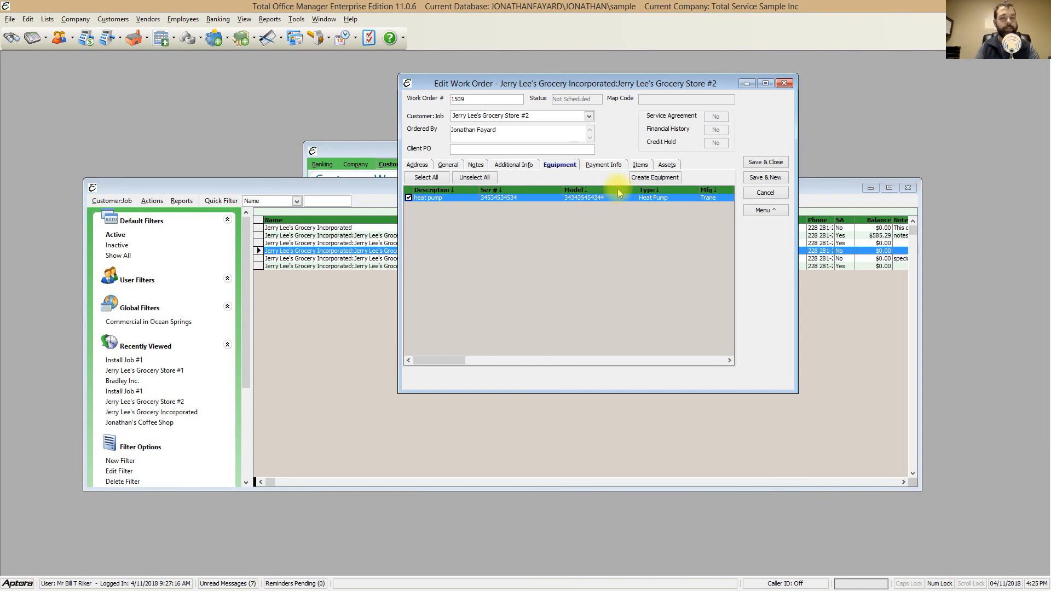
# Step: Review the heat pump's sales, work order and service agreement history, then close the history and equipment record
pyautogui.doubleClick(589, 197)
pyautogui.click(701, 258)
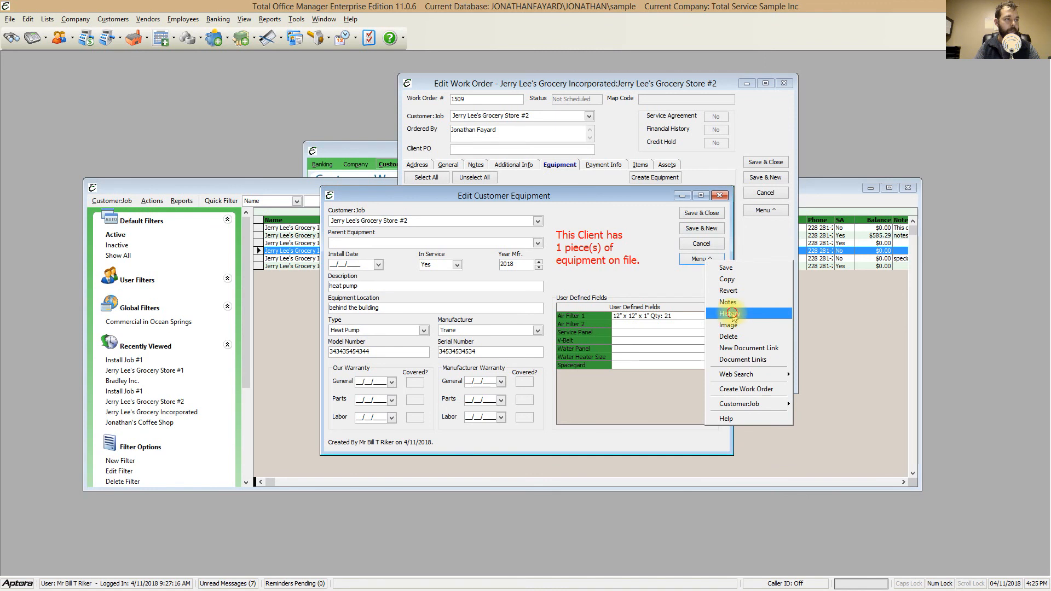
pyautogui.click(733, 315)
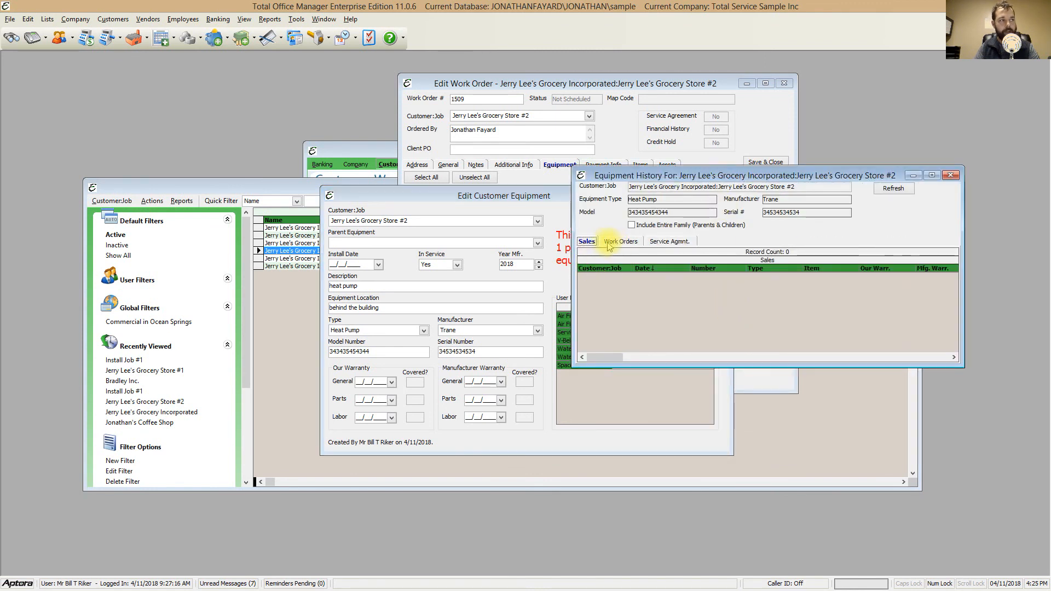
pyautogui.click(614, 242)
pyautogui.click(672, 243)
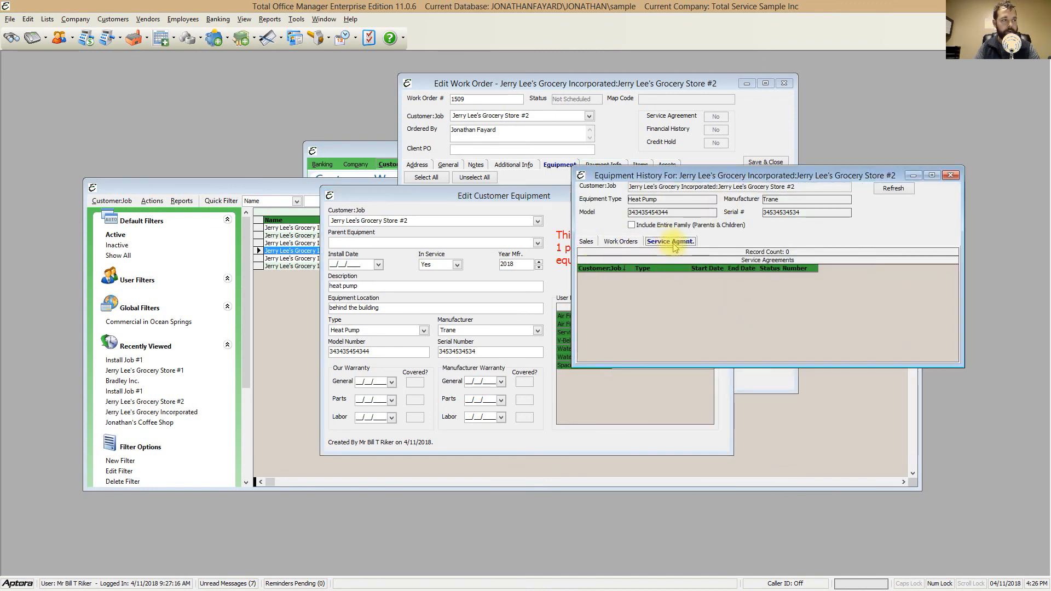
pyautogui.click(621, 242)
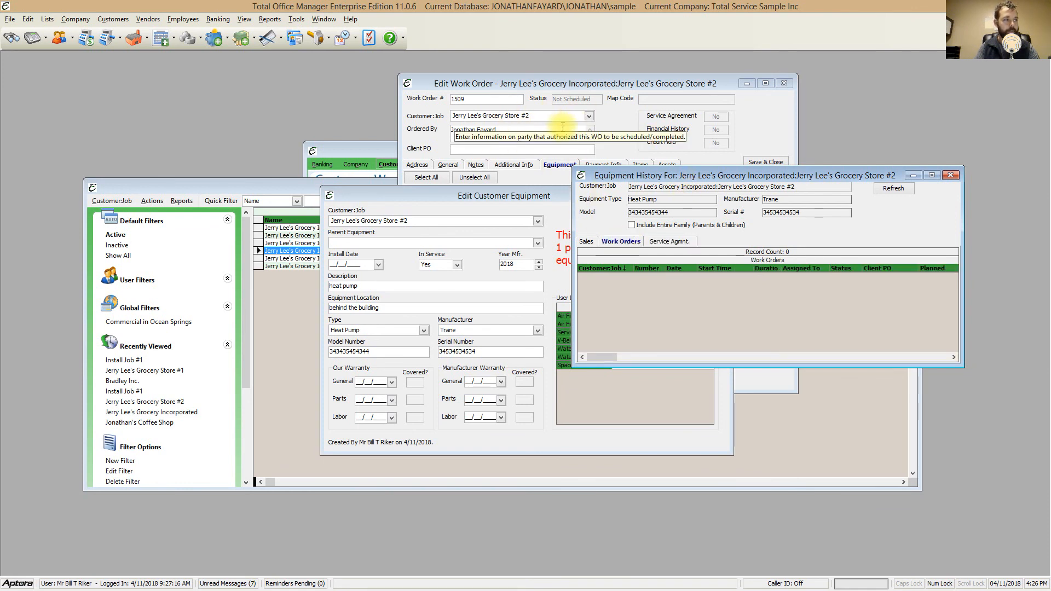
pyautogui.moveTo(626, 178); pyautogui.dragTo(640, 157)
pyautogui.moveTo(732, 156); pyautogui.dragTo(713, 154)
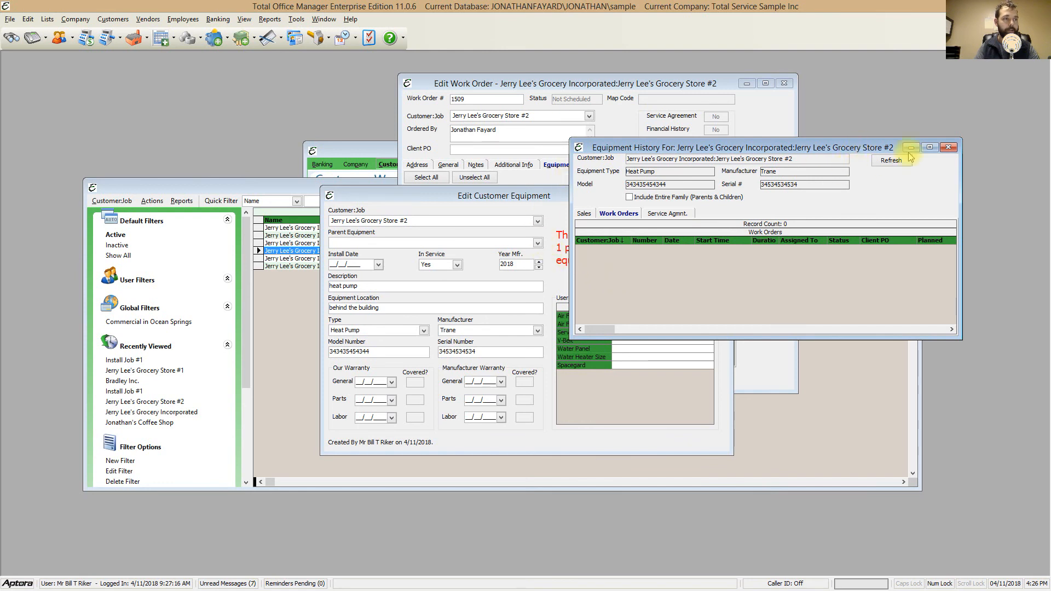
pyautogui.click(948, 148)
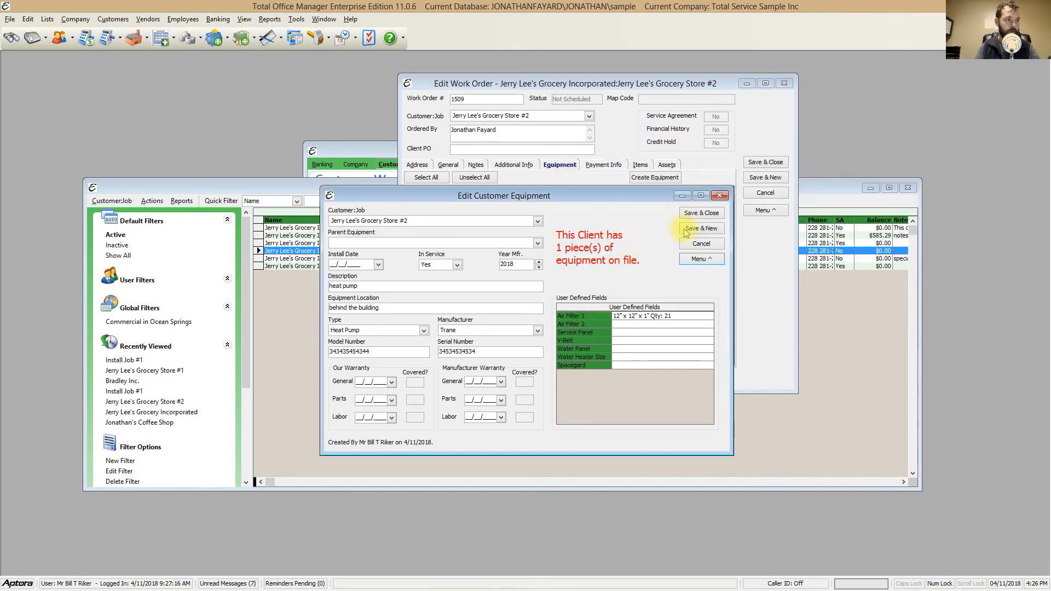
pyautogui.click(703, 214)
# Step: Set the payment terms of the work order to Net 30 Days
pyautogui.click(602, 165)
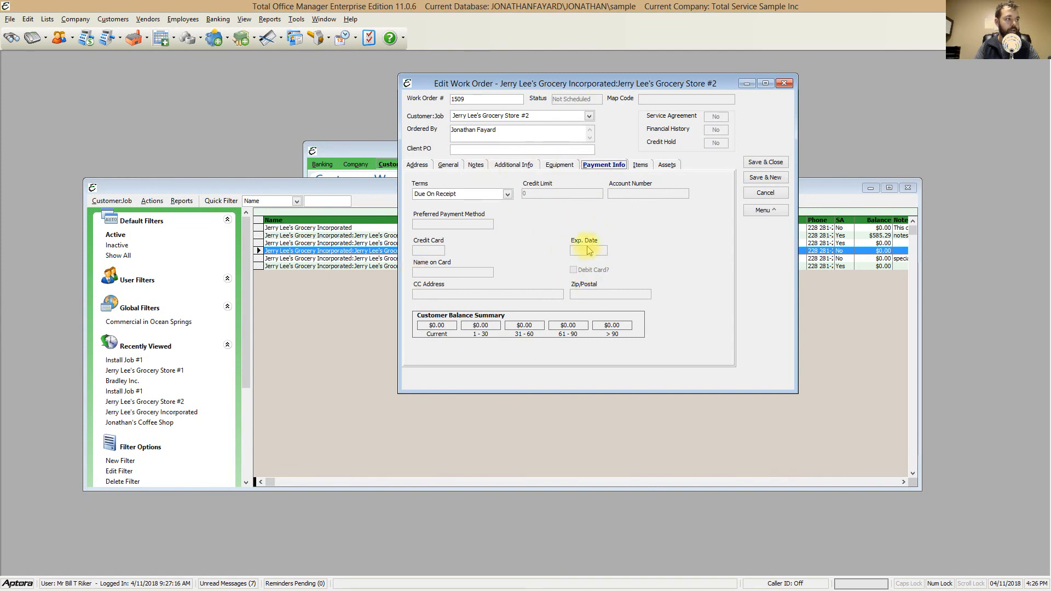
pyautogui.click(509, 195)
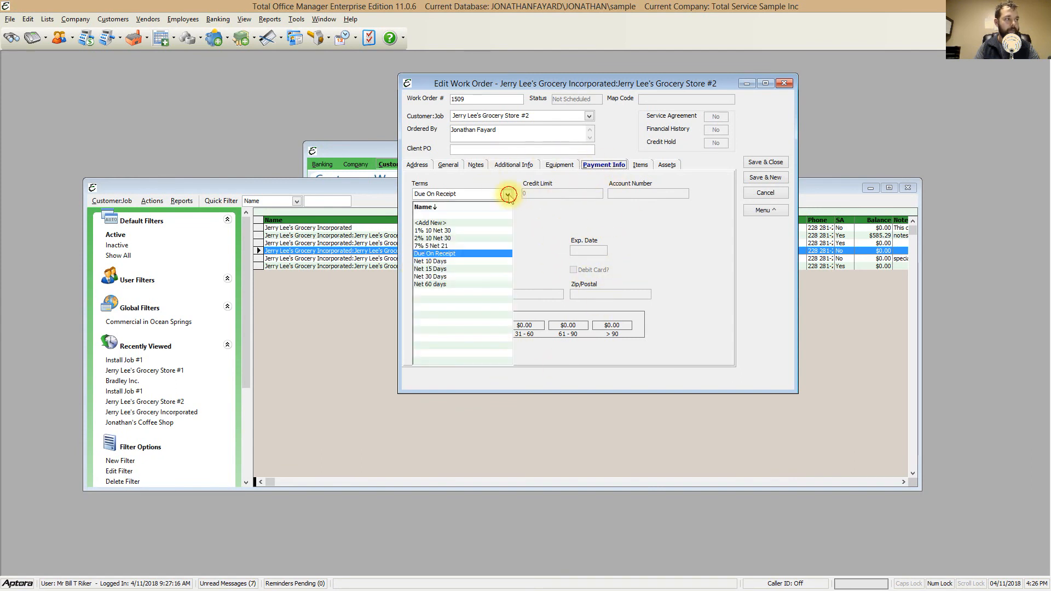
pyautogui.click(476, 276)
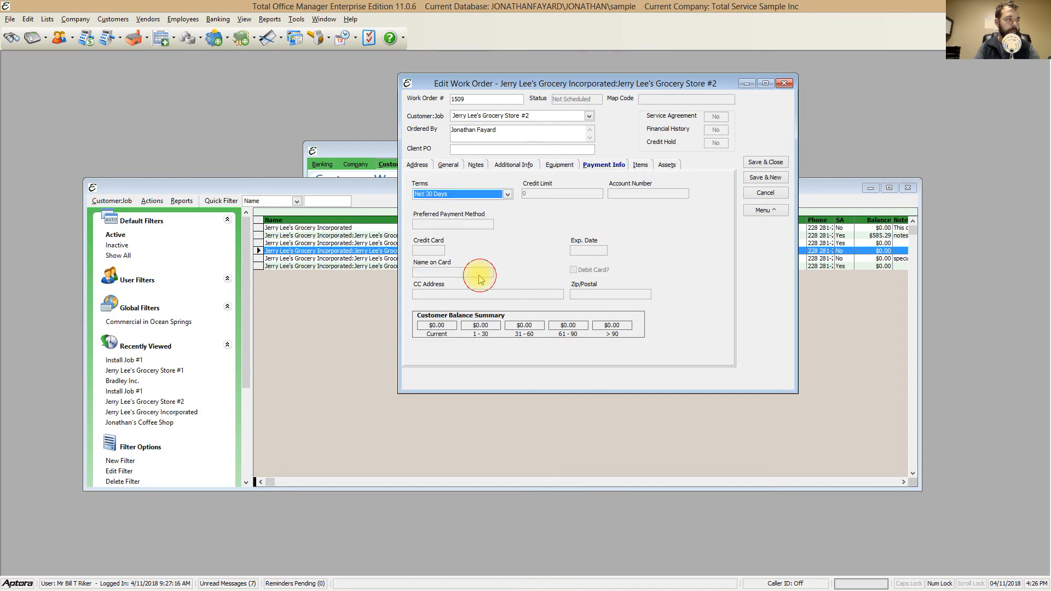
# Step: Add the trip charge service item to the work order's item list
pyautogui.click(639, 165)
pyautogui.click(447, 189)
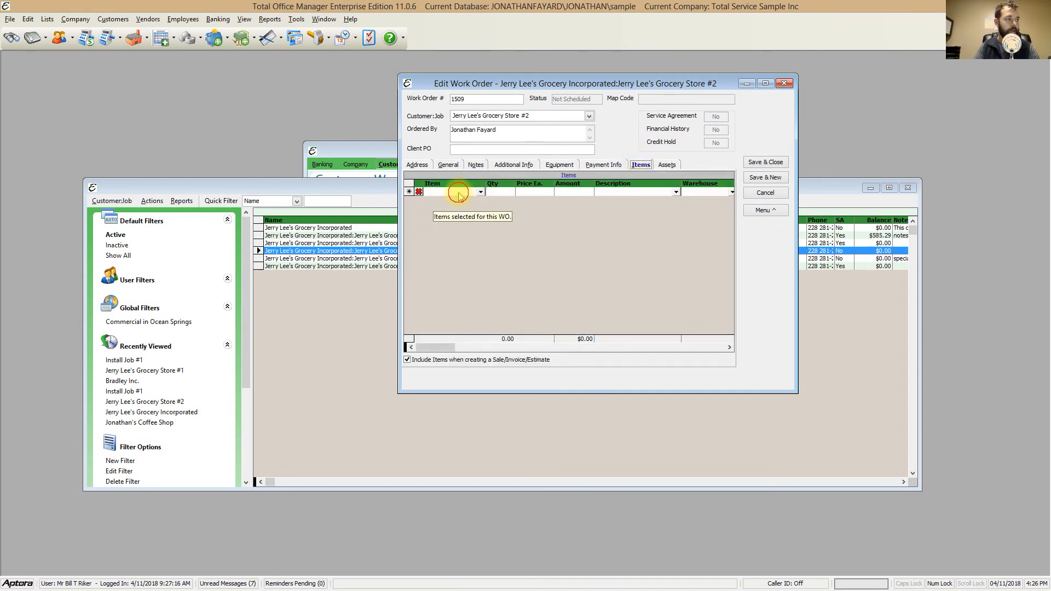
pyautogui.write('Trip')
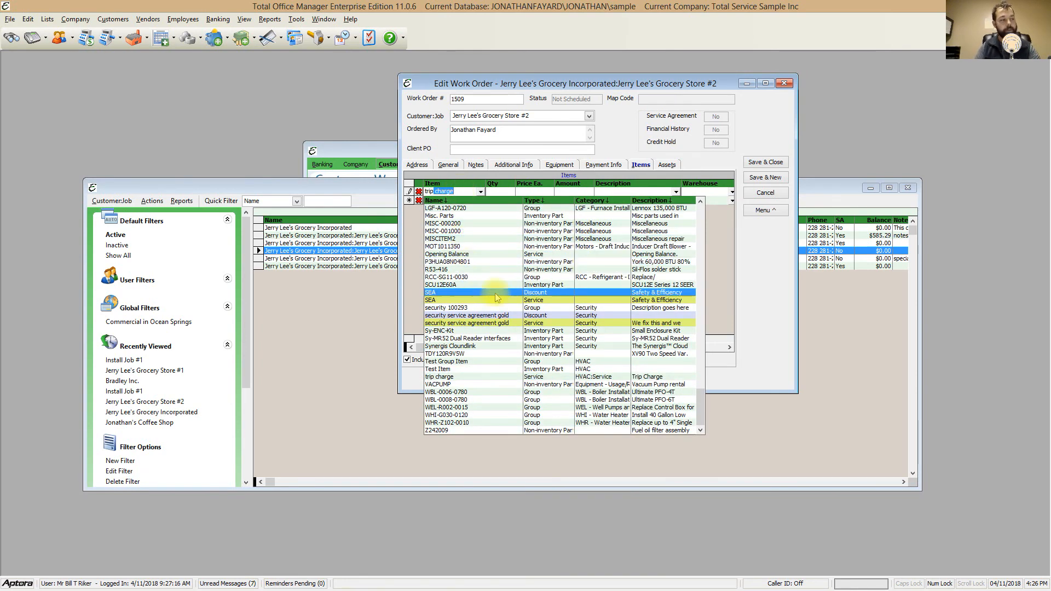
pyautogui.click(482, 380)
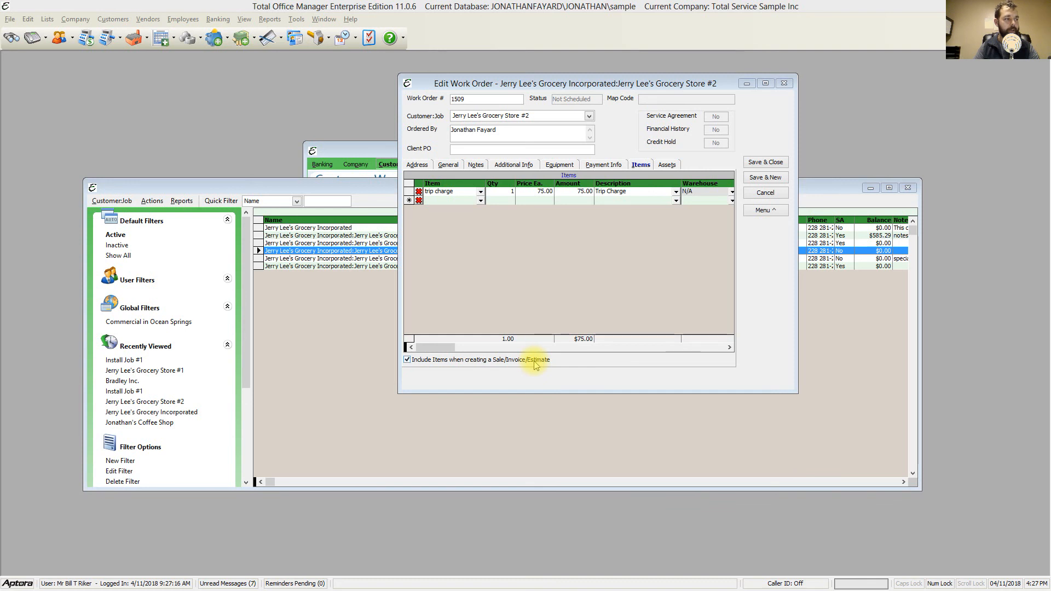
# Step: Look over the kinds of records that can be created from the work order, without choosing one
pyautogui.click(766, 211)
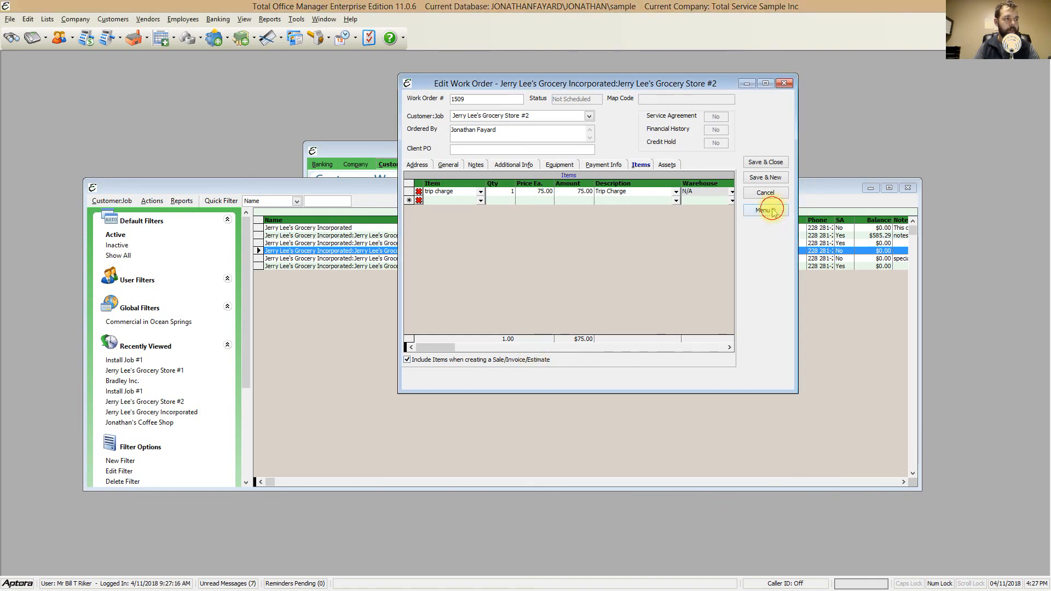
pyautogui.moveTo(799, 287)
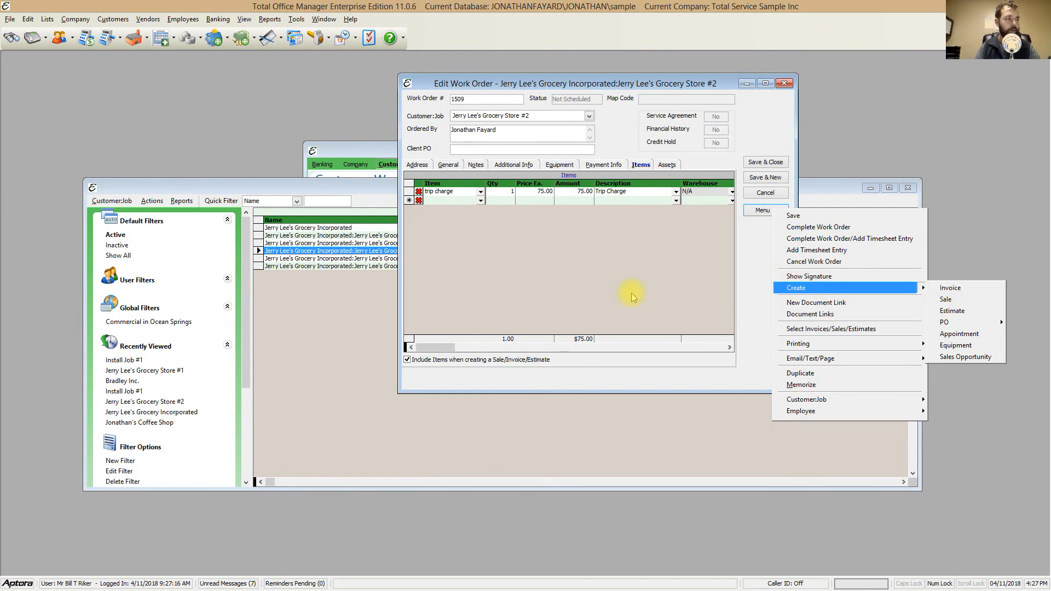
pyautogui.click(573, 294)
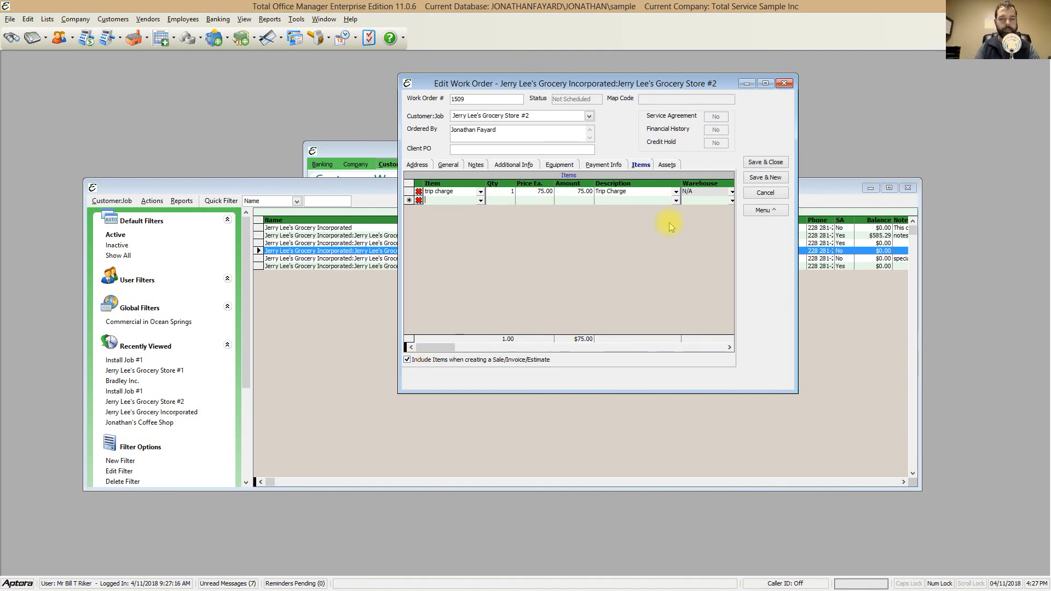
# Step: Try assigning the Pro Press company asset to the work order, then clear it from the asset list
pyautogui.click(667, 164)
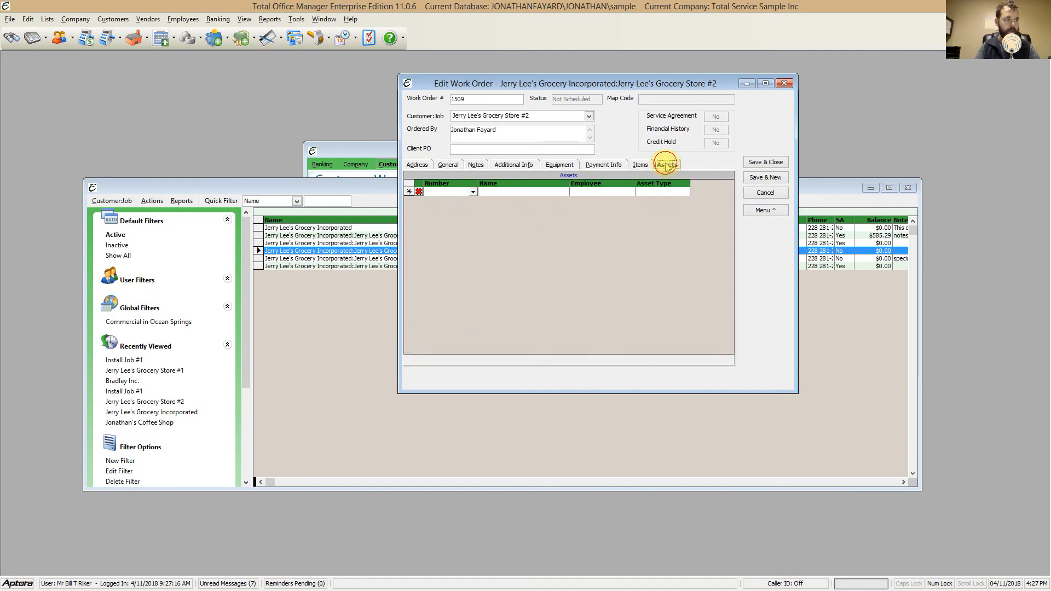
pyautogui.click(472, 191)
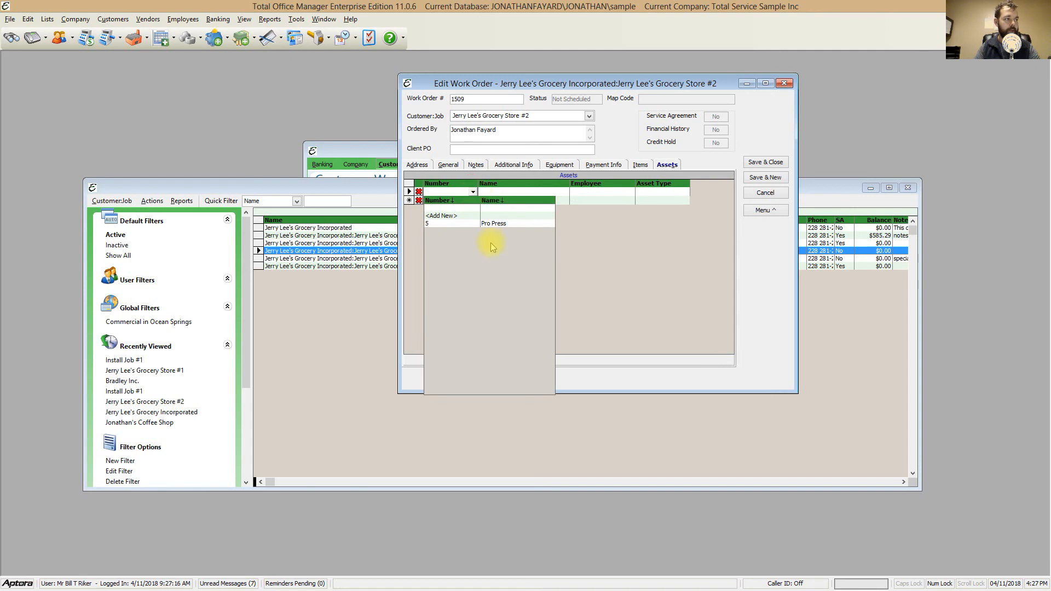
pyautogui.click(613, 232)
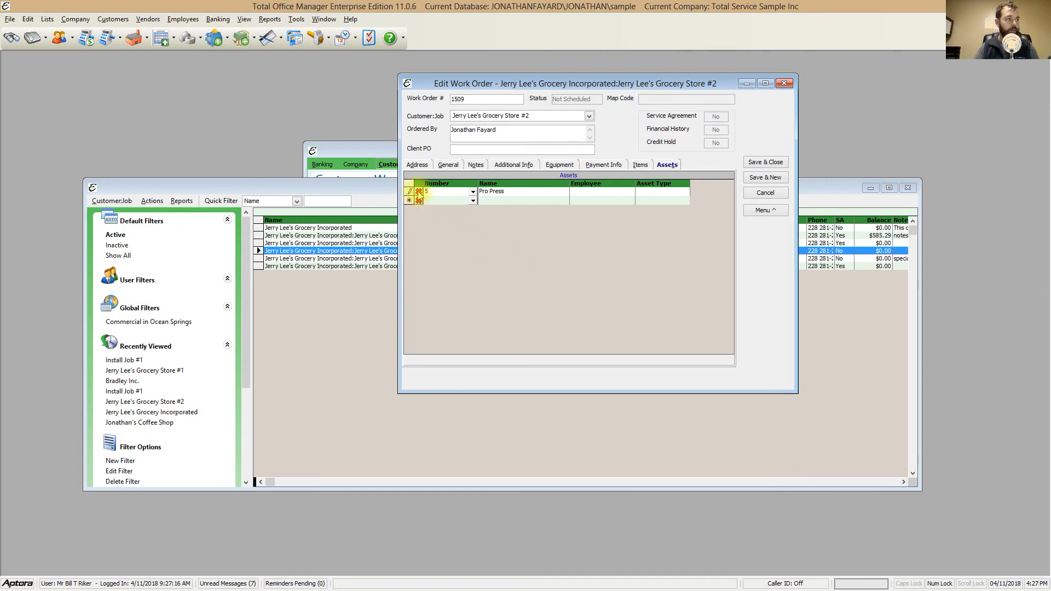
pyautogui.click(419, 201)
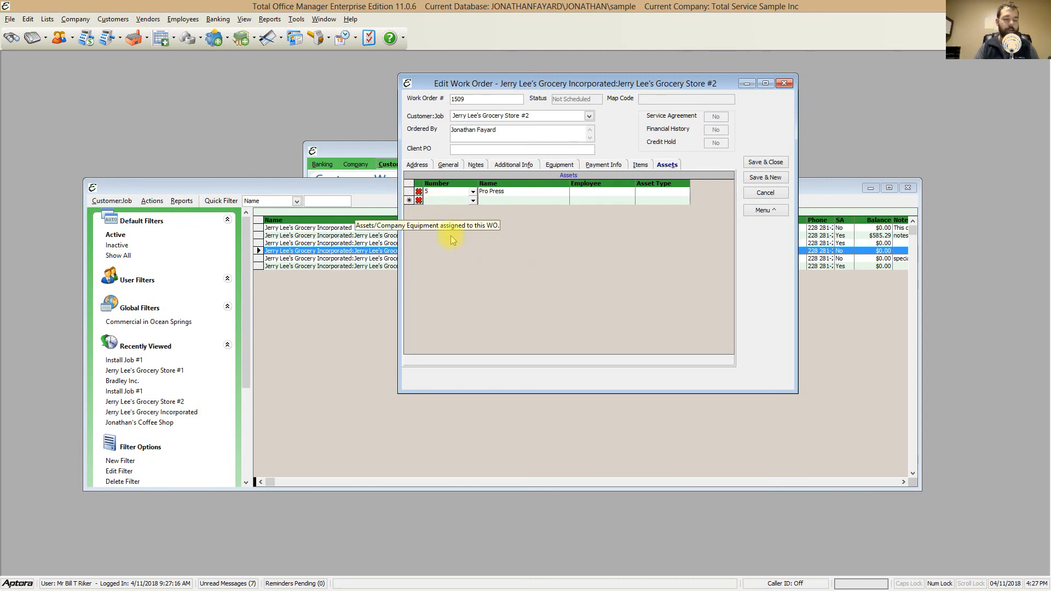
pyautogui.click(472, 191)
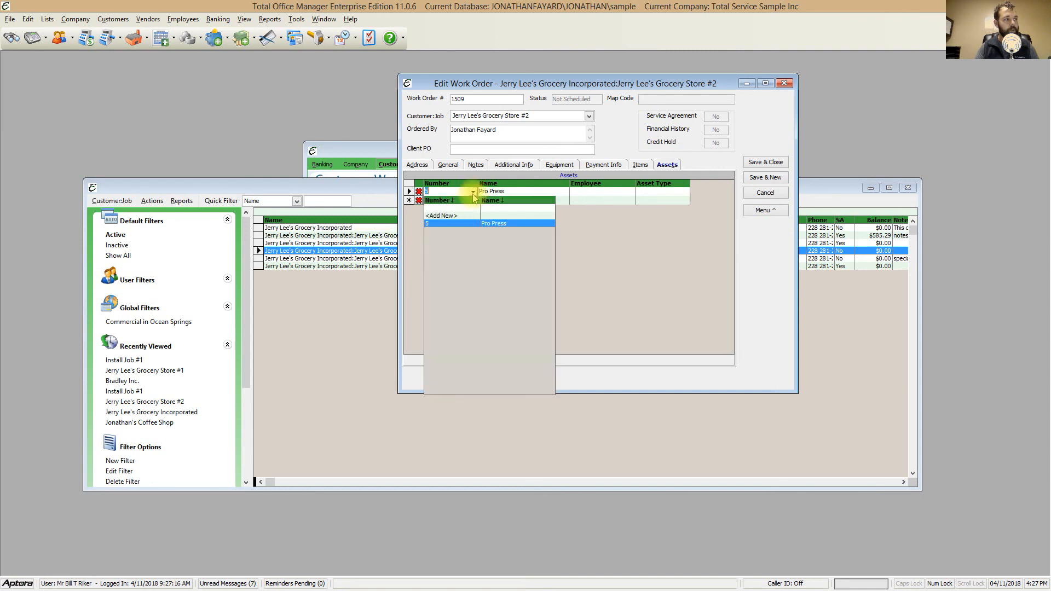
pyautogui.click(444, 202)
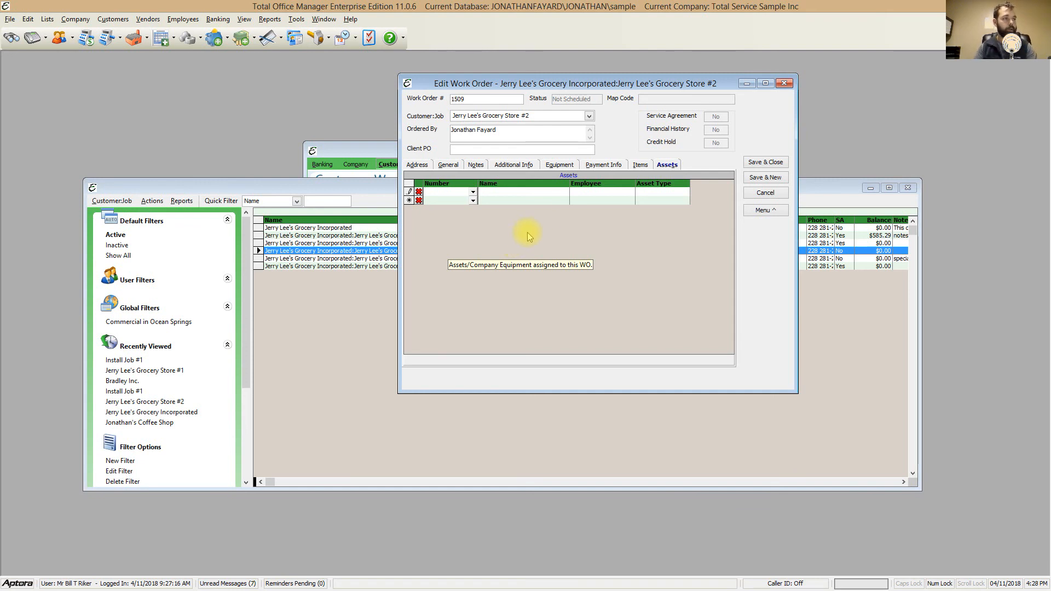
# Step: Review the work order's address and general details, then save and close it
pyautogui.click(416, 165)
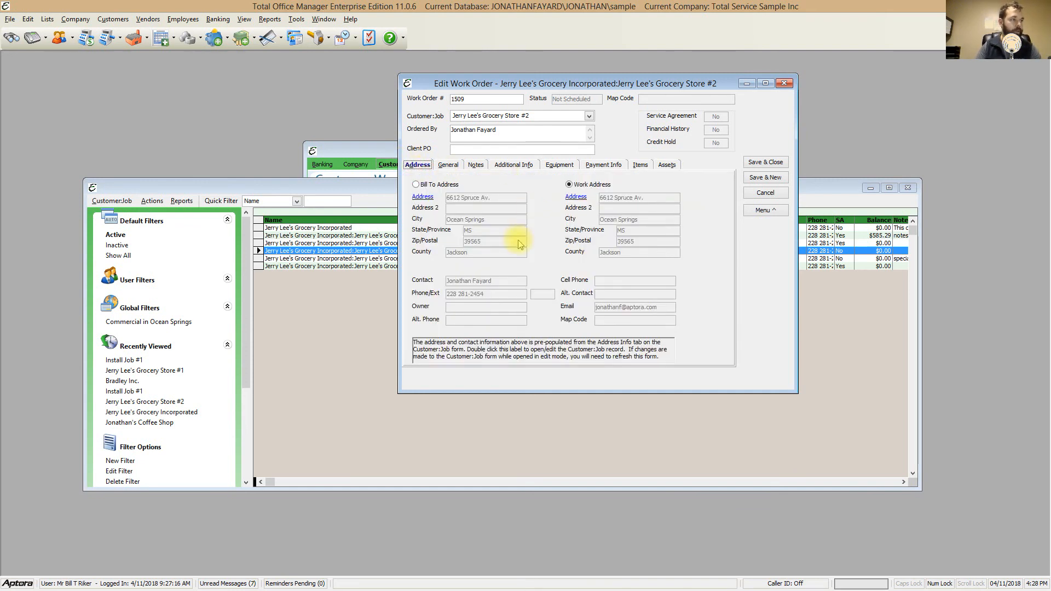
pyautogui.click(448, 165)
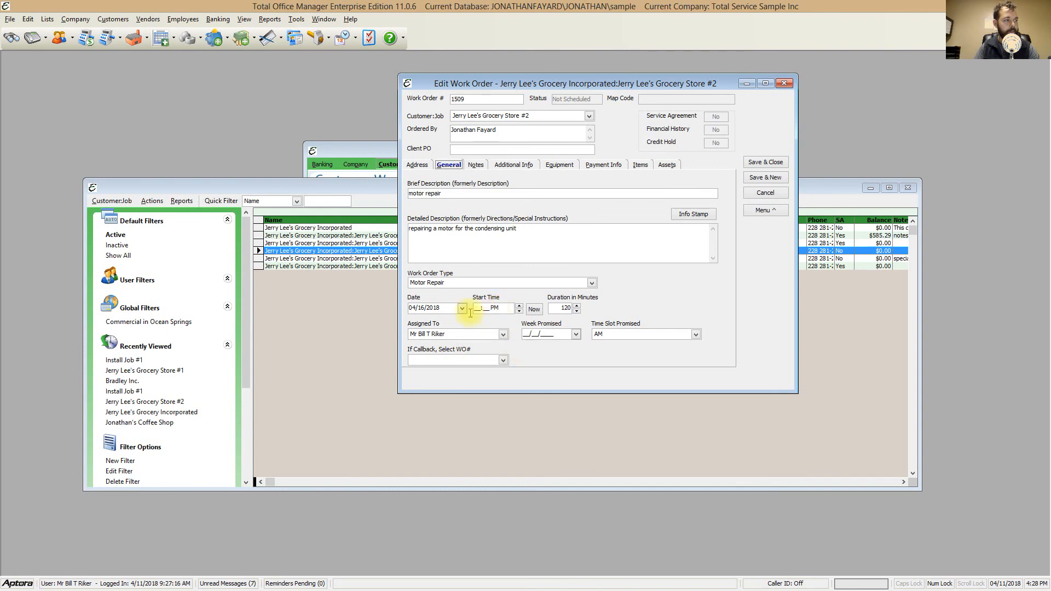
pyautogui.click(765, 162)
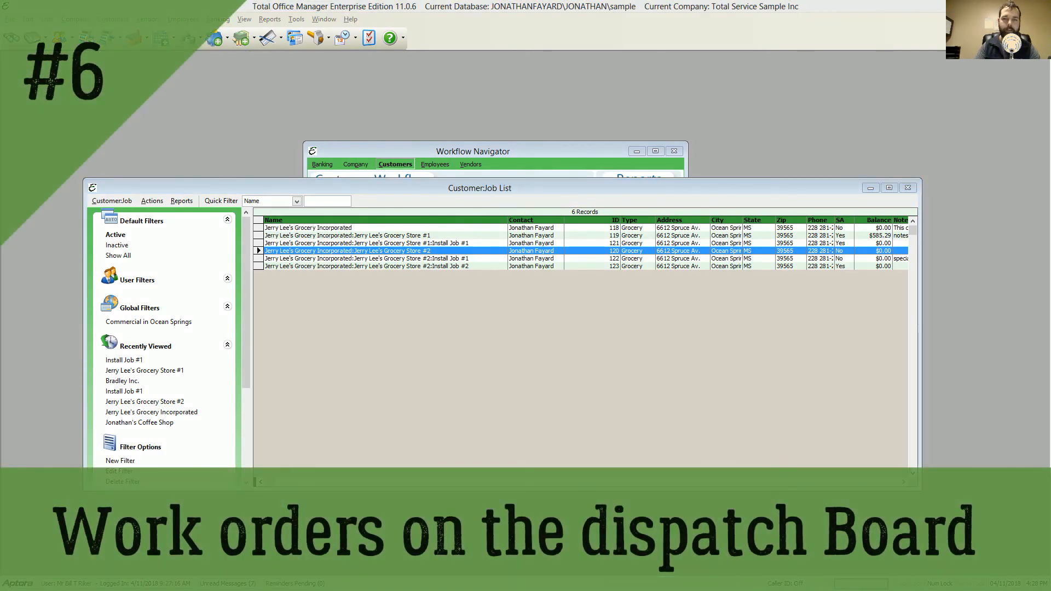
# Step: View the technicians' day schedule in Total Field Control, then return to Total Office Manager
pyautogui.moveTo(646, 120); pyautogui.dragTo(405, 1)
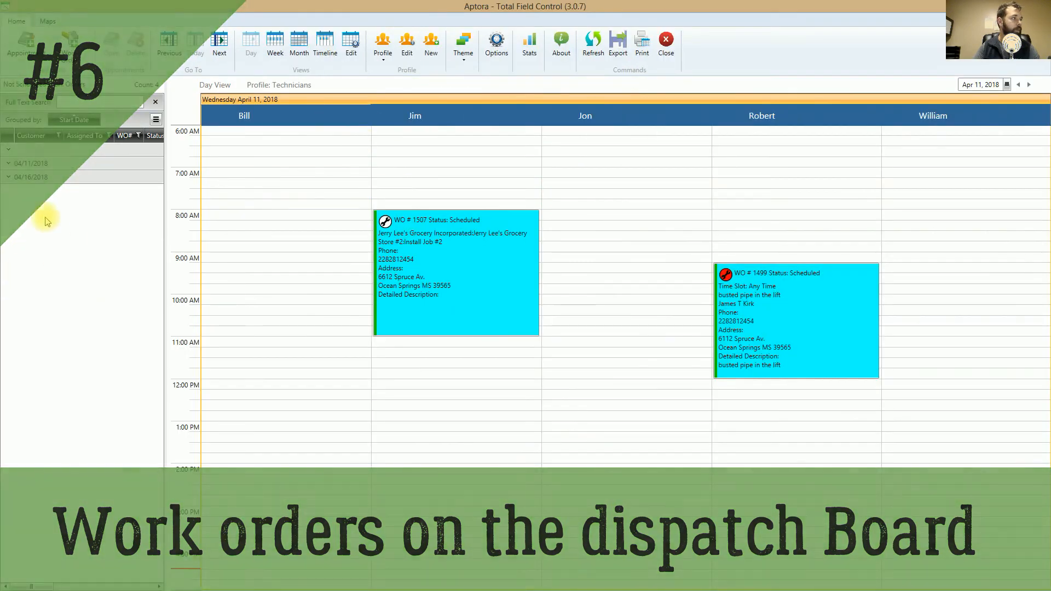
pyautogui.moveTo(228, 6); pyautogui.dragTo(410, 0)
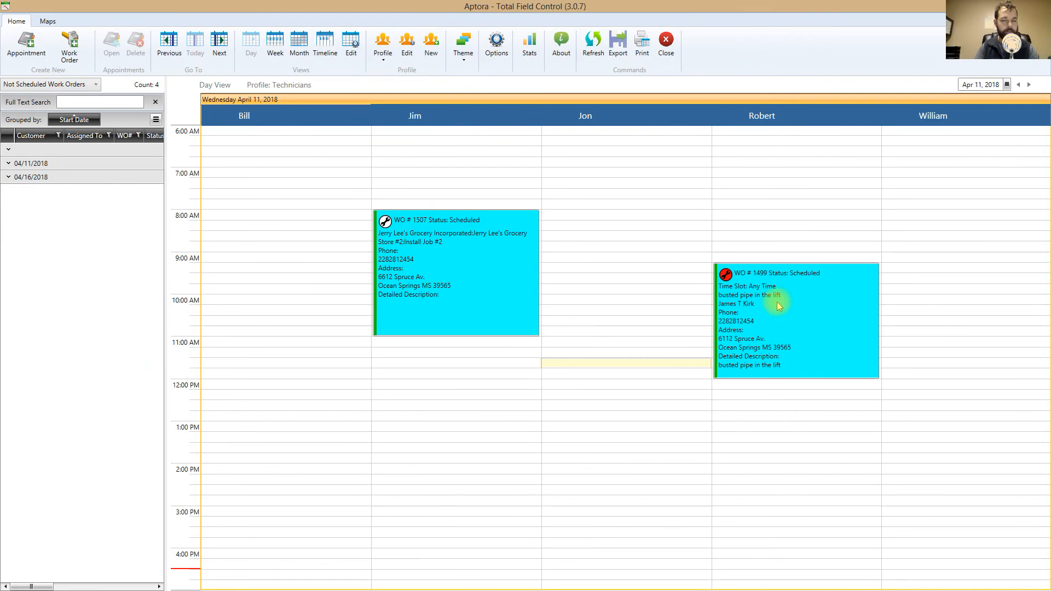
pyautogui.moveTo(615, 11); pyautogui.dragTo(1050, 273)
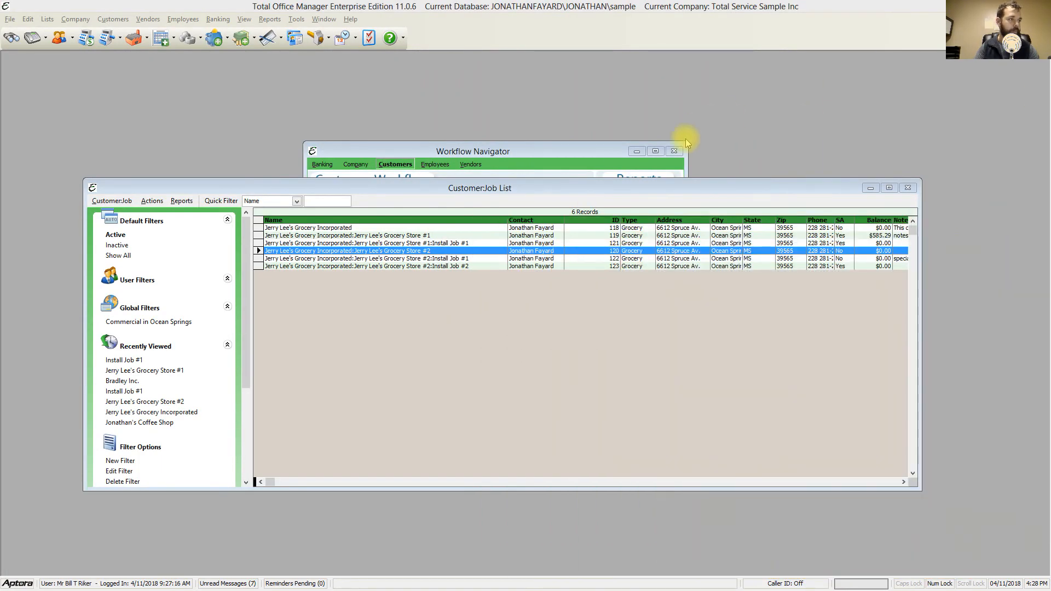
# Step: Open the customer history of Jerry Lee's Grocery Store #2 and show its work orders
pyautogui.moveTo(668, 188); pyautogui.dragTo(690, 217)
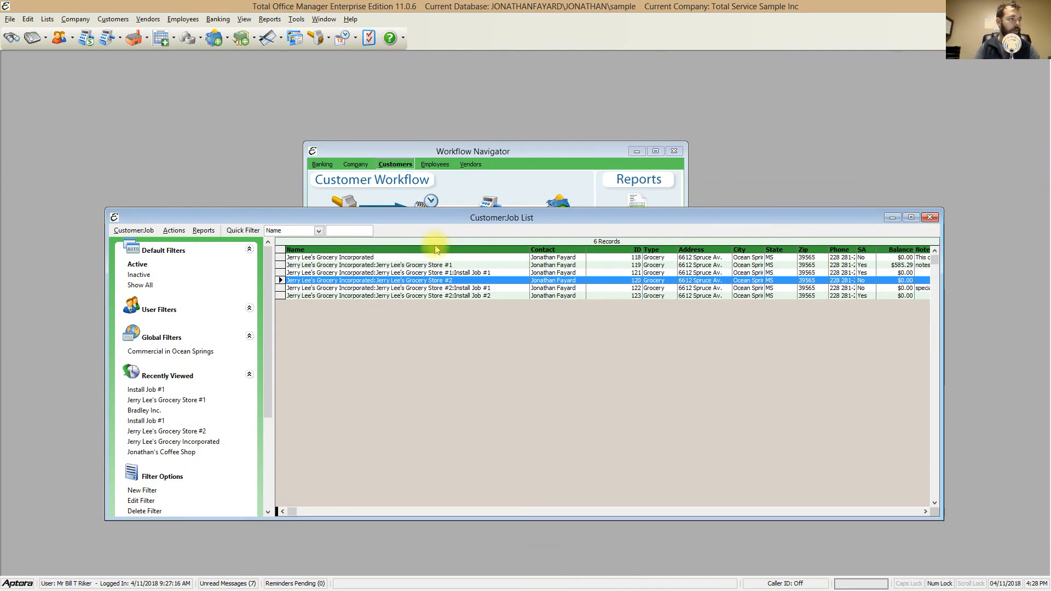
pyautogui.rightClick(428, 274)
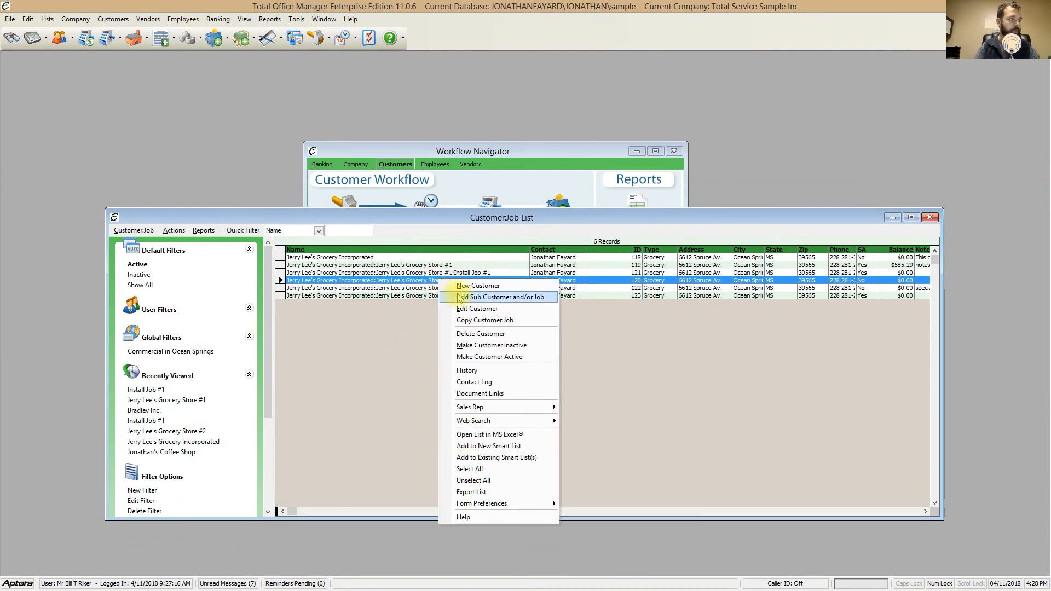
pyautogui.click(473, 369)
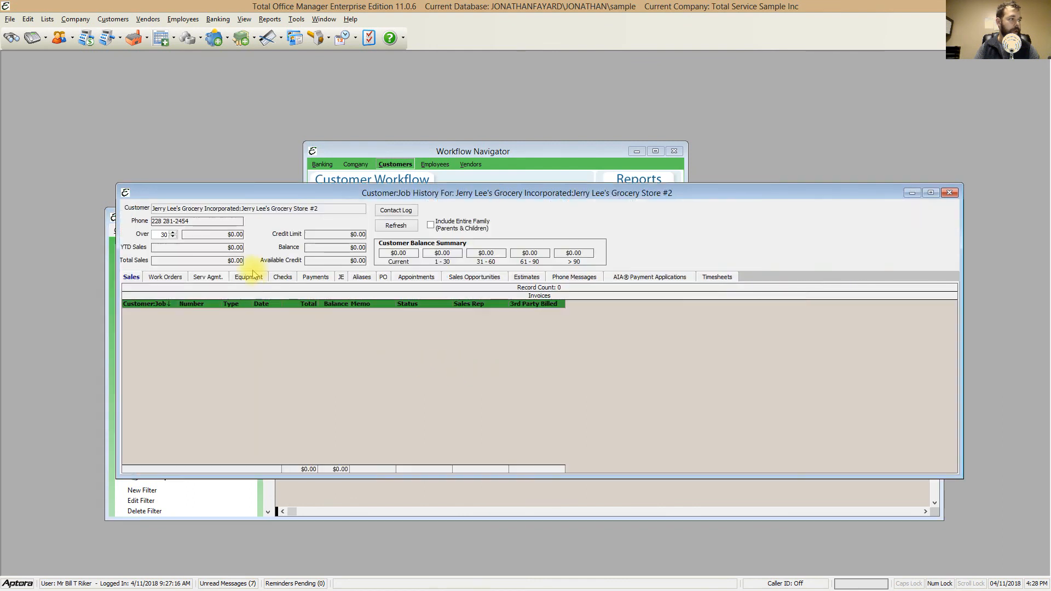
pyautogui.click(163, 277)
pyautogui.moveTo(340, 190); pyautogui.dragTo(337, 122)
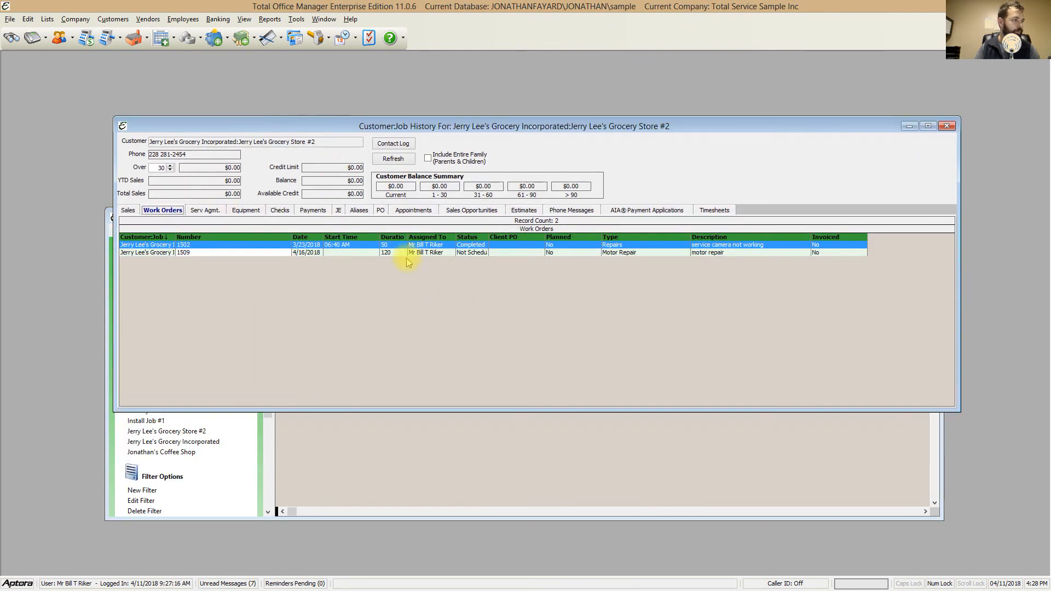
# Step: Open the Motor Repair work order dated 4/16/2018 from the history and show its general details
pyautogui.click(616, 253)
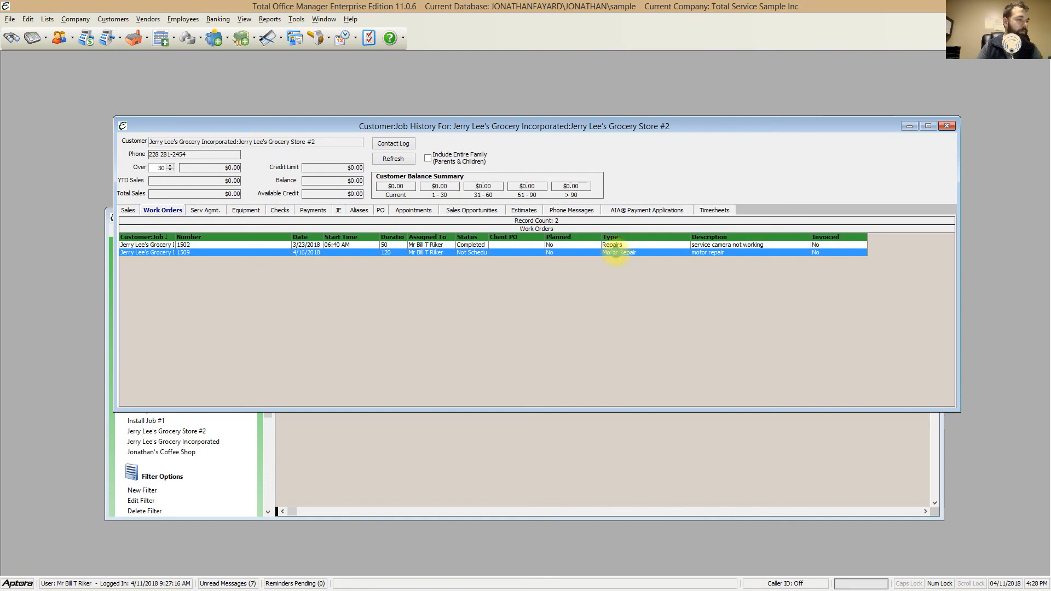
pyautogui.doubleClick(616, 252)
pyautogui.moveTo(529, 64); pyautogui.dragTo(622, 230)
pyautogui.click(452, 309)
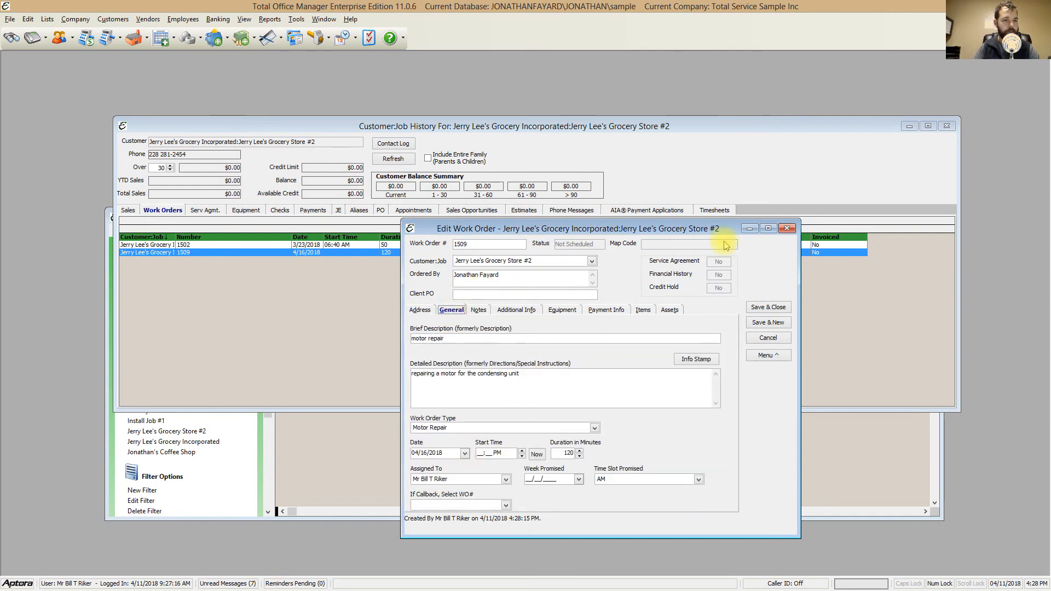
# Step: Switch to Total Field Control, expand the 04/16/2018 group of unscheduled work orders and widen the list to show the Status column
pyautogui.moveTo(650, 84); pyautogui.dragTo(306, 1)
pyautogui.click(8, 178)
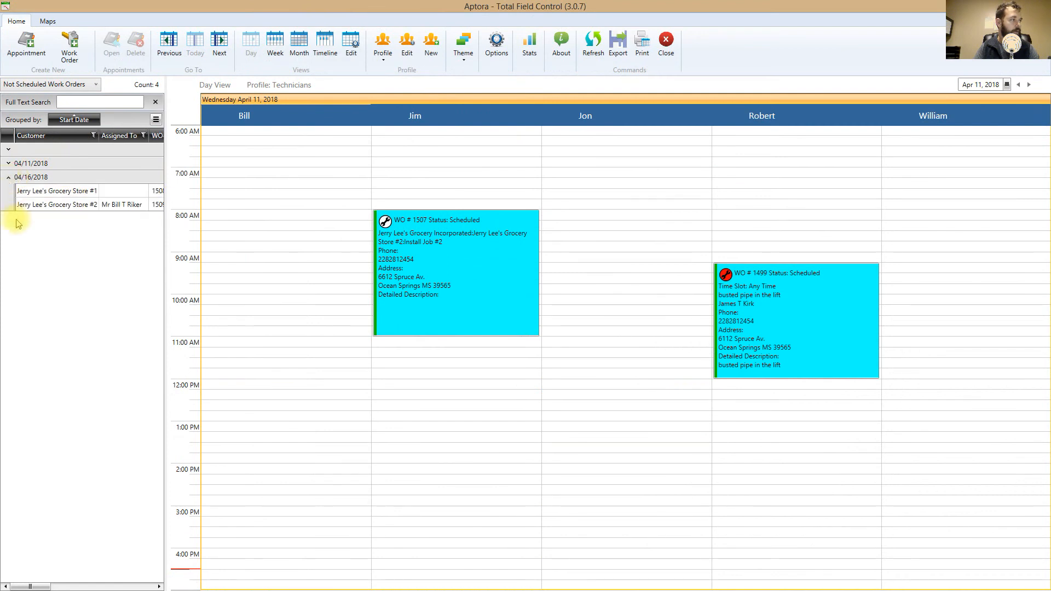
pyautogui.moveTo(165, 204); pyautogui.dragTo(244, 203)
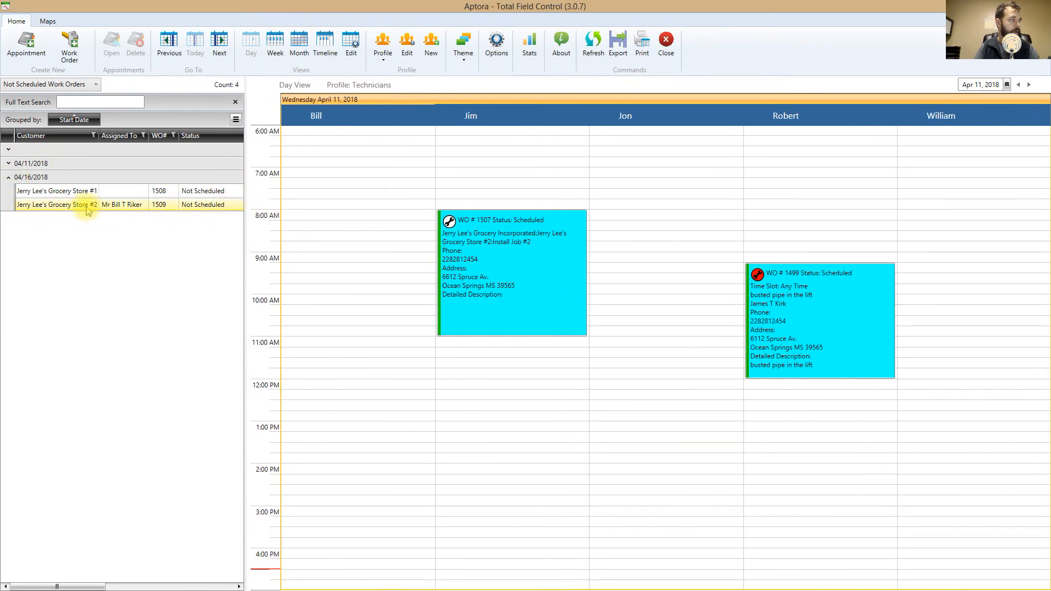
# Step: Switch the expanded group from 04/16/2018 to the undated one, and widen the work order list to show start date and time
pyautogui.click(9, 179)
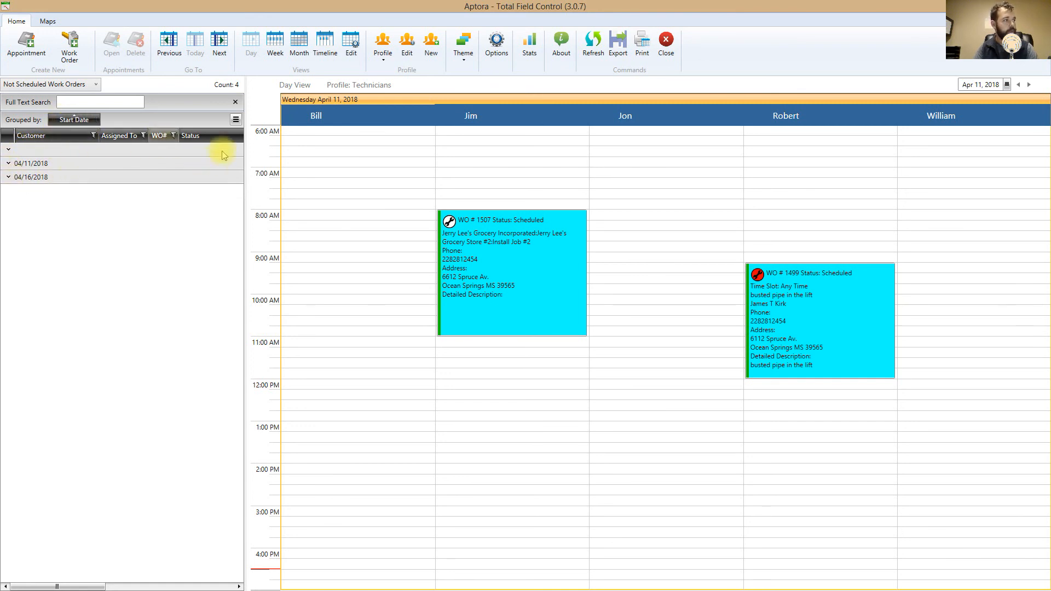
pyautogui.click(243, 147)
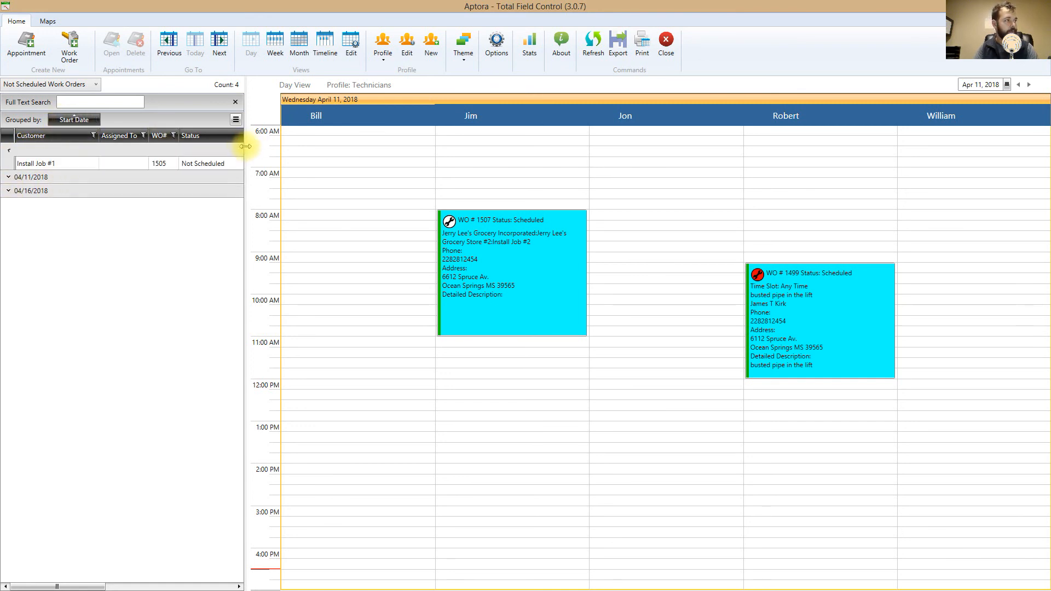
pyautogui.moveTo(245, 147); pyautogui.dragTo(351, 147)
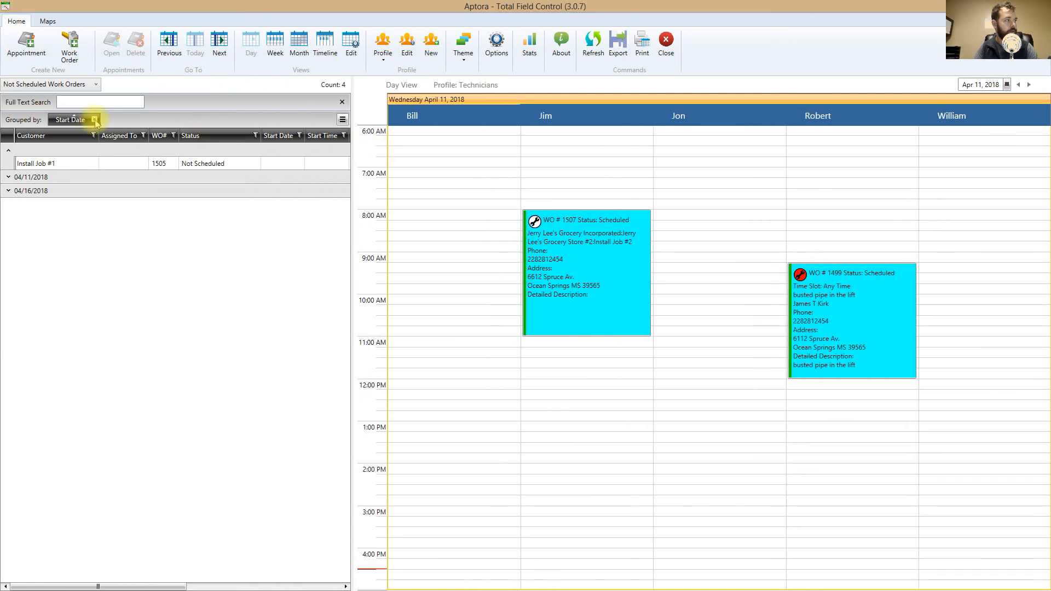
# Step: Remove the Start Date grouping from the unscheduled work orders, then group them by Start Date again
pyautogui.moveTo(65, 134); pyautogui.dragTo(61, 137)
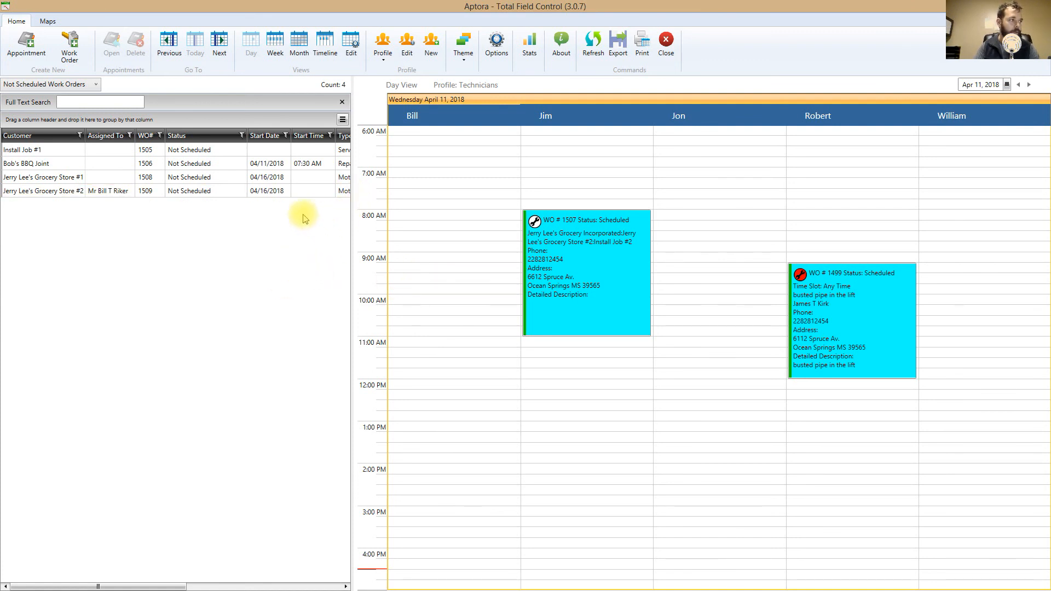
pyautogui.moveTo(265, 142); pyautogui.dragTo(30, 123)
# Step: Expand the undated, 04/11/2018 and 04/16/2018 groups in the unscheduled work order list
pyautogui.click(8, 151)
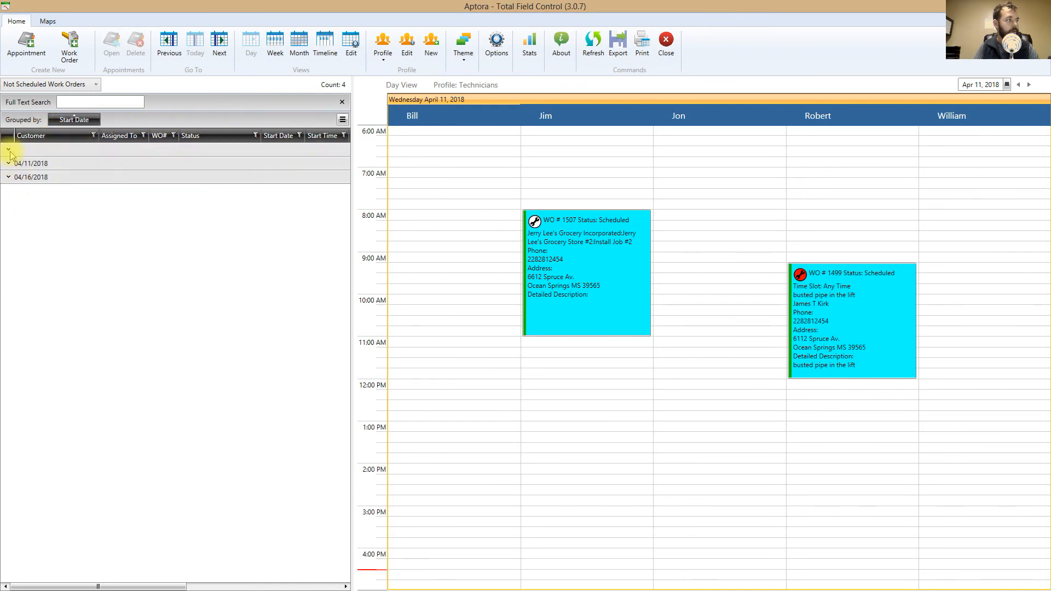
pyautogui.click(8, 150)
pyautogui.click(9, 151)
pyautogui.click(8, 151)
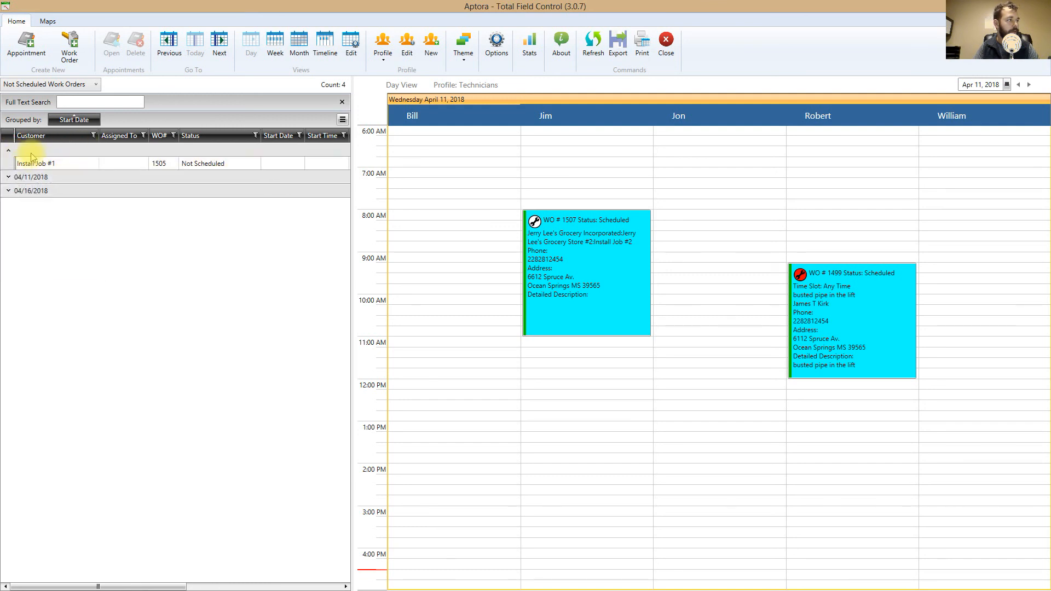
pyautogui.click(8, 177)
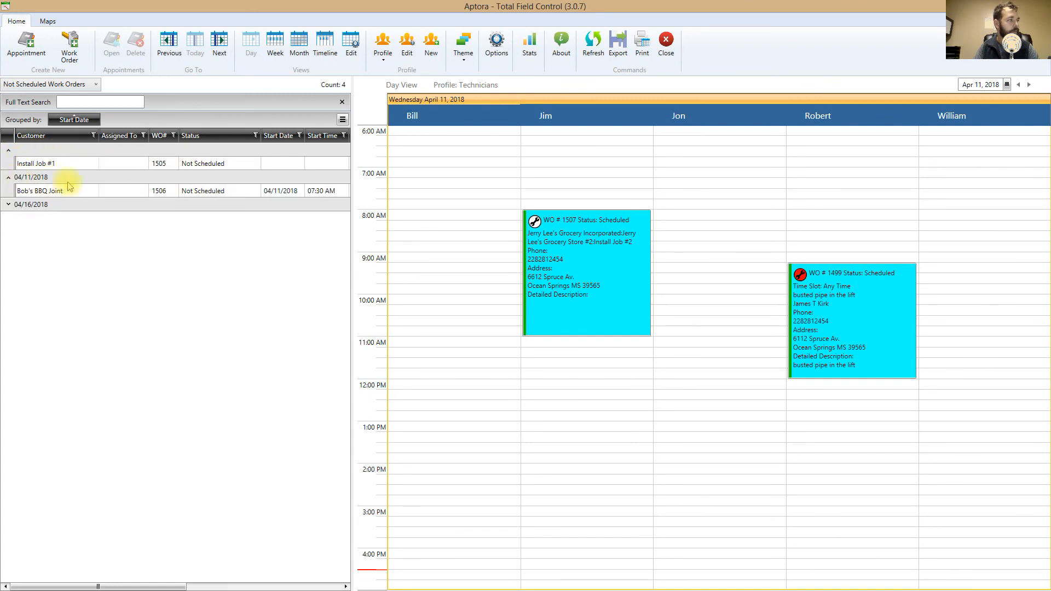
pyautogui.click(8, 205)
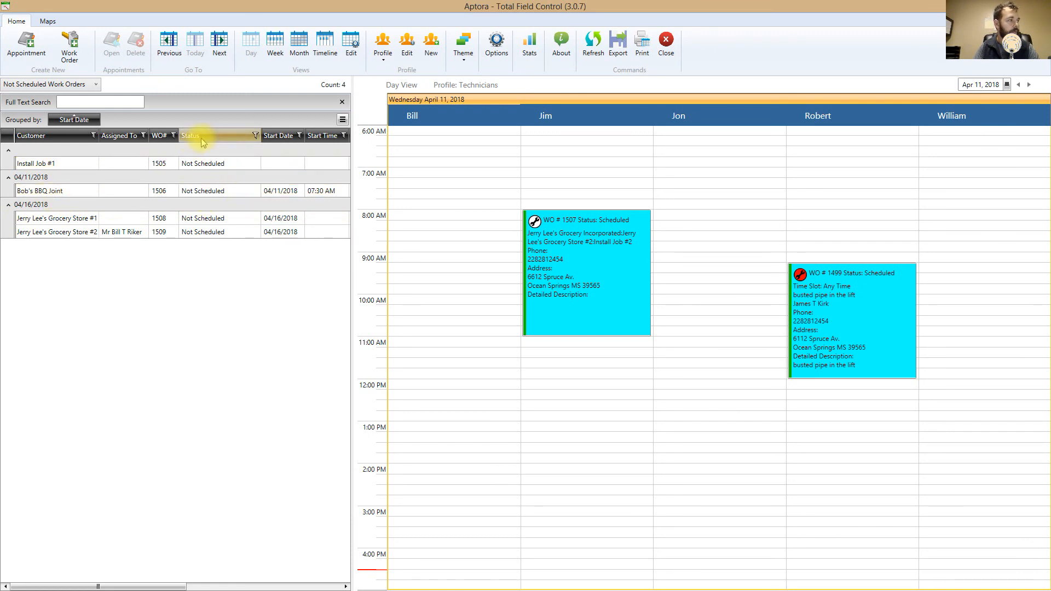
# Step: Add Status as a second grouping level below Start Date and expand the Not Scheduled subgroups under every date
pyautogui.moveTo(215, 138)
pyautogui.mouseDown()
pyautogui.moveTo(144, 114)
pyautogui.moveTo(156, 118)
pyautogui.mouseUp()
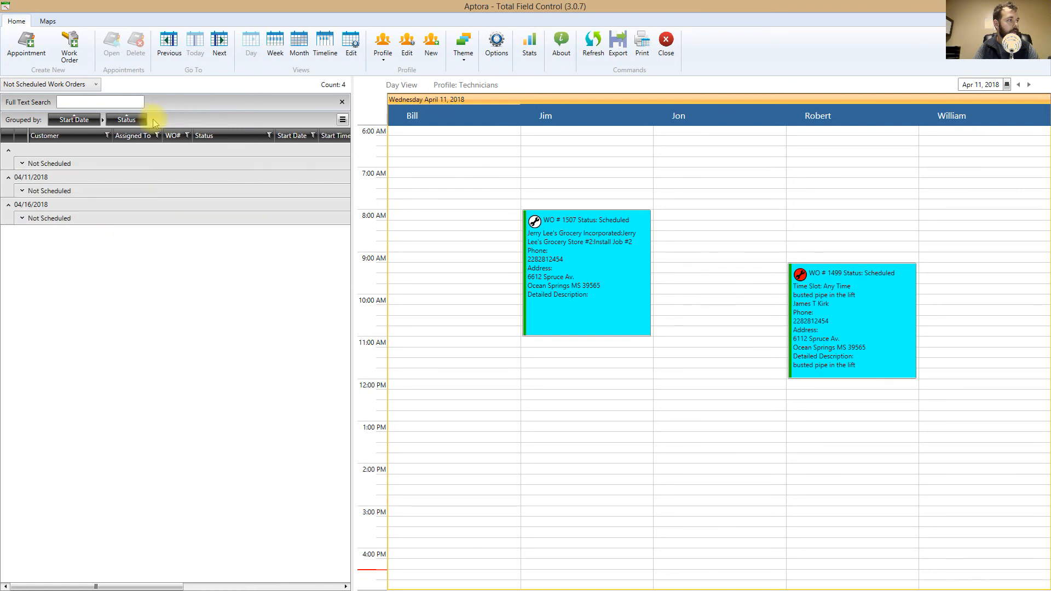
pyautogui.click(23, 164)
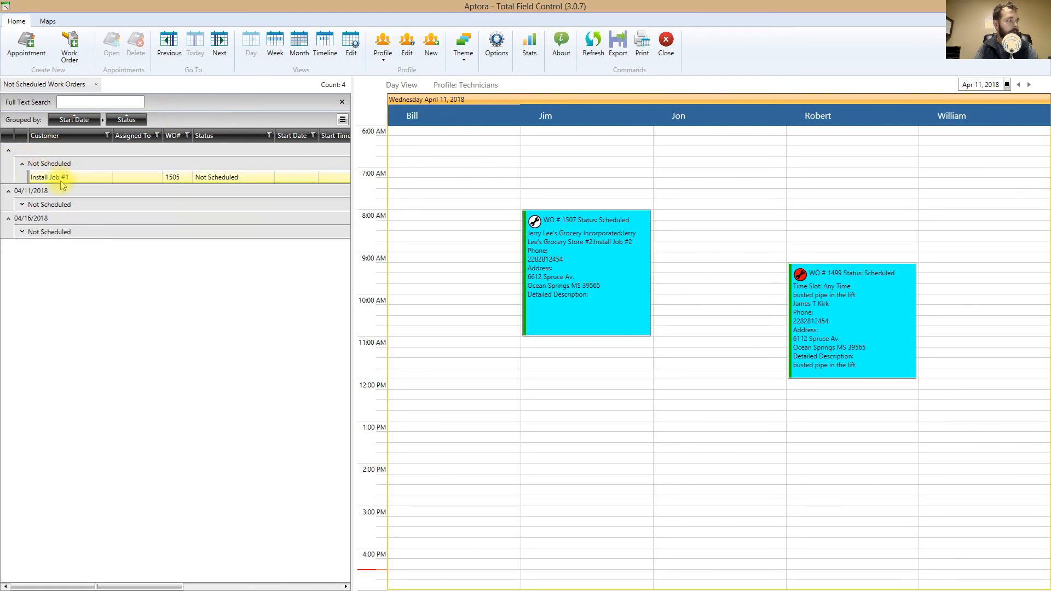
pyautogui.click(8, 191)
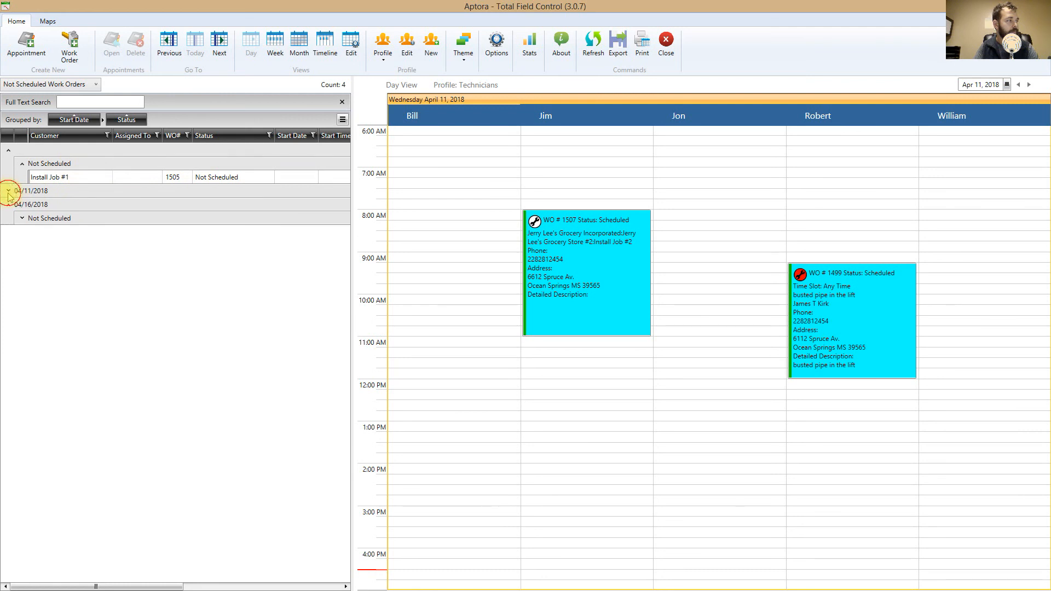
pyautogui.click(9, 193)
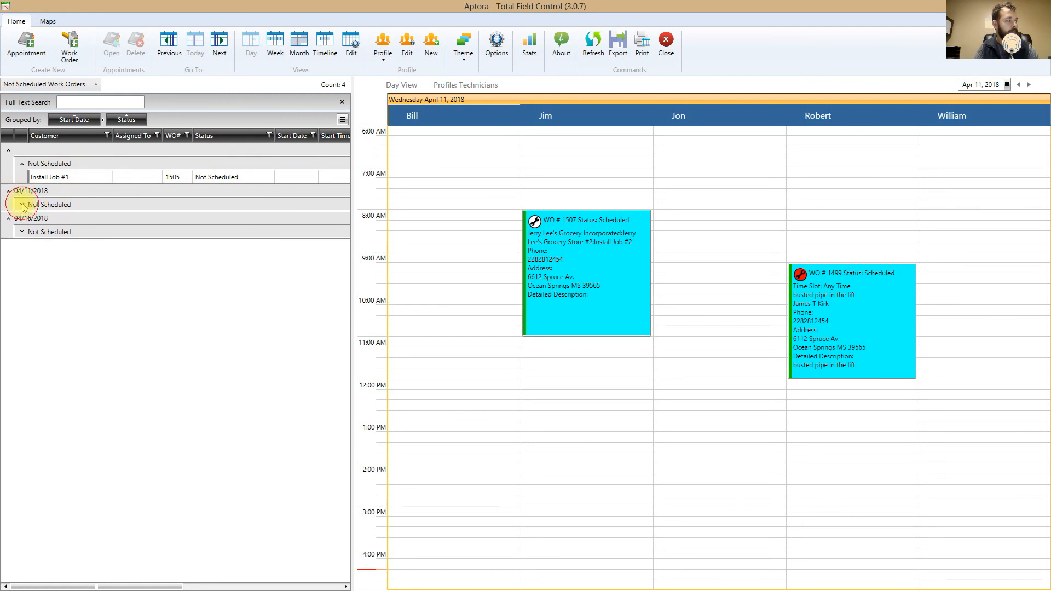
pyautogui.click(23, 205)
pyautogui.click(23, 247)
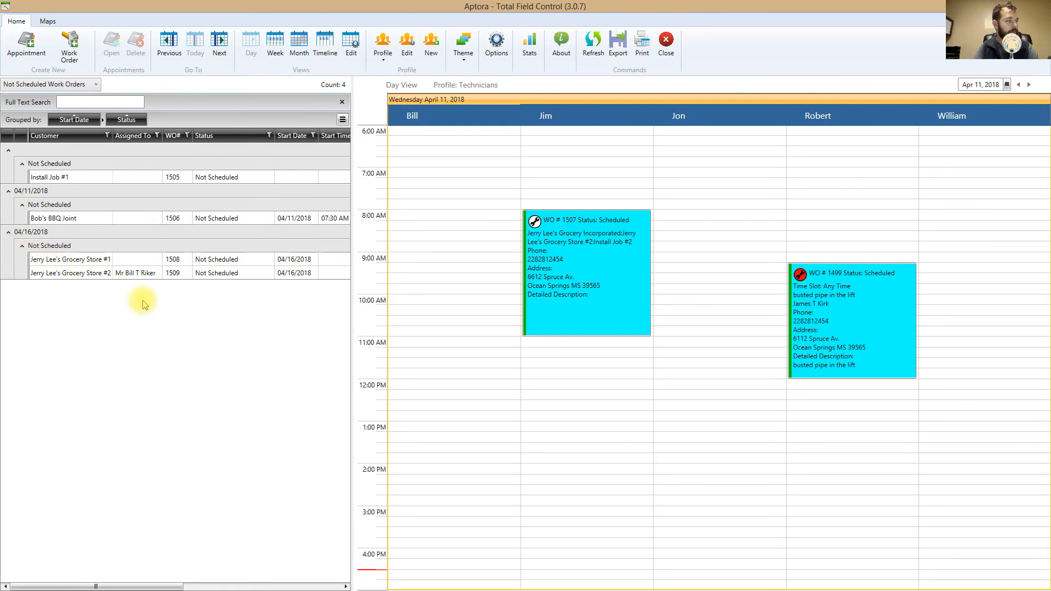
pyautogui.moveTo(109, 585); pyautogui.dragTo(49, 585)
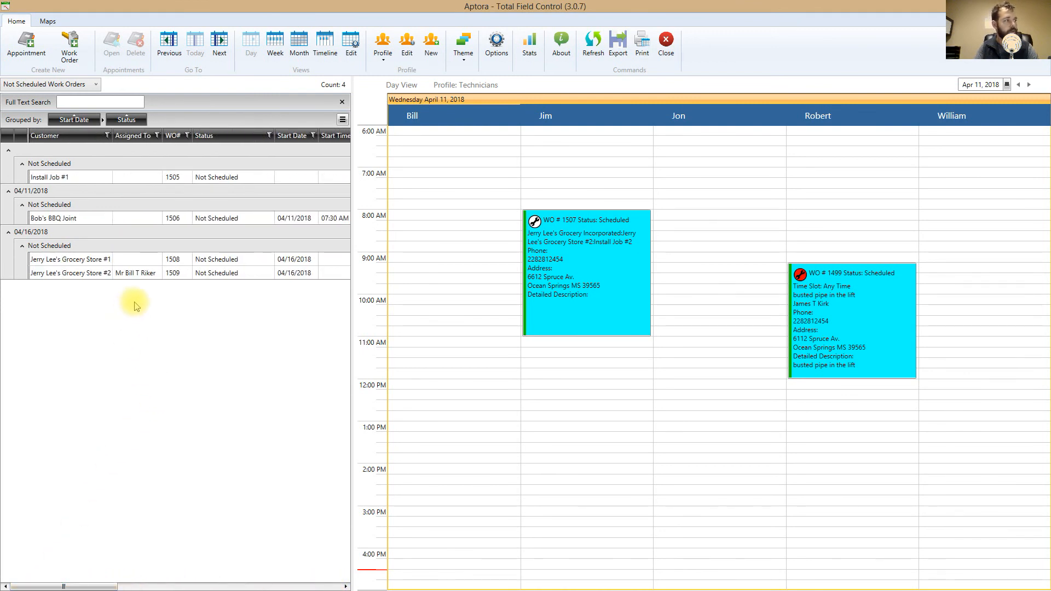
# Step: Examine the Customer column's filter options, including its comparison operators and value conditions, and close the filter without applying it
pyautogui.click(107, 136)
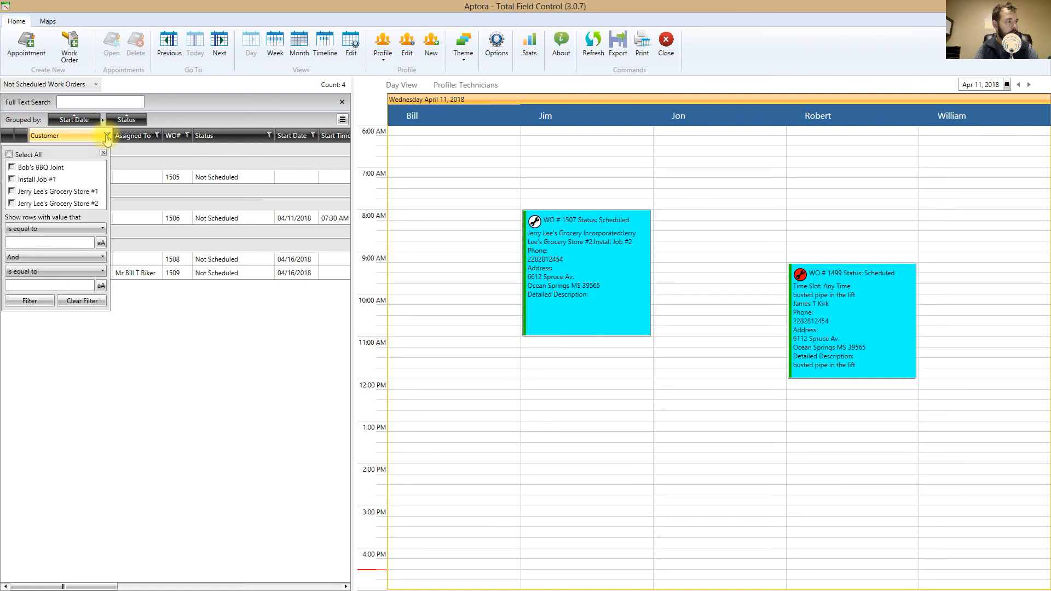
pyautogui.click(91, 230)
pyautogui.click(91, 228)
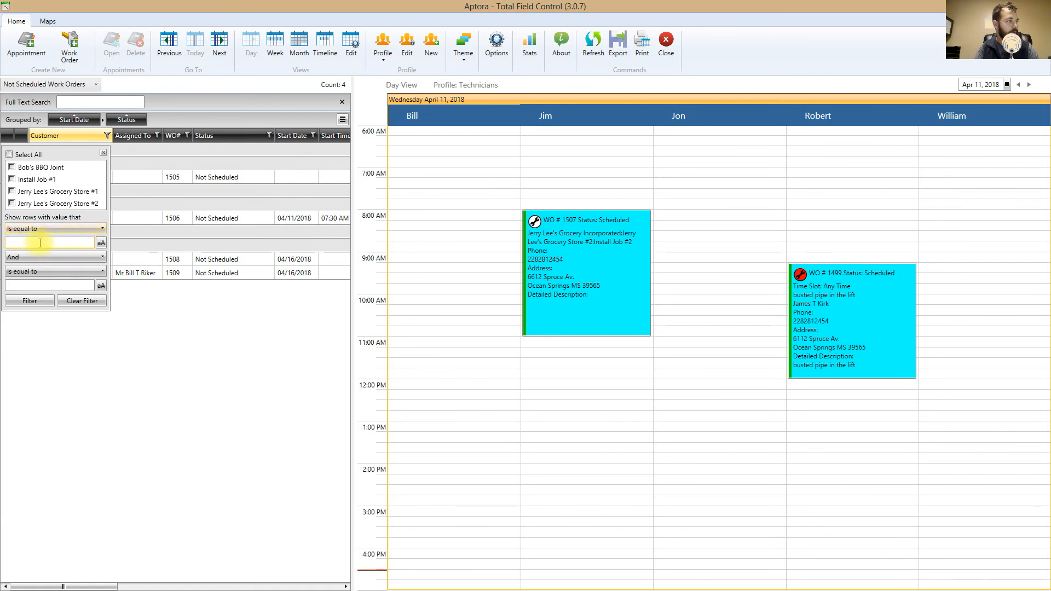
pyautogui.click(63, 229)
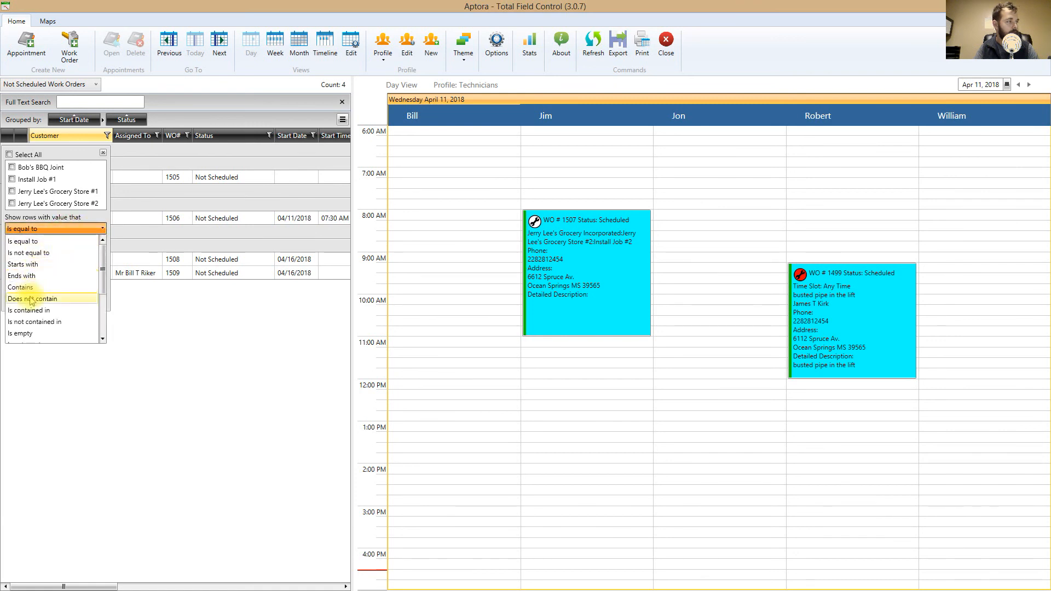
pyautogui.click(90, 220)
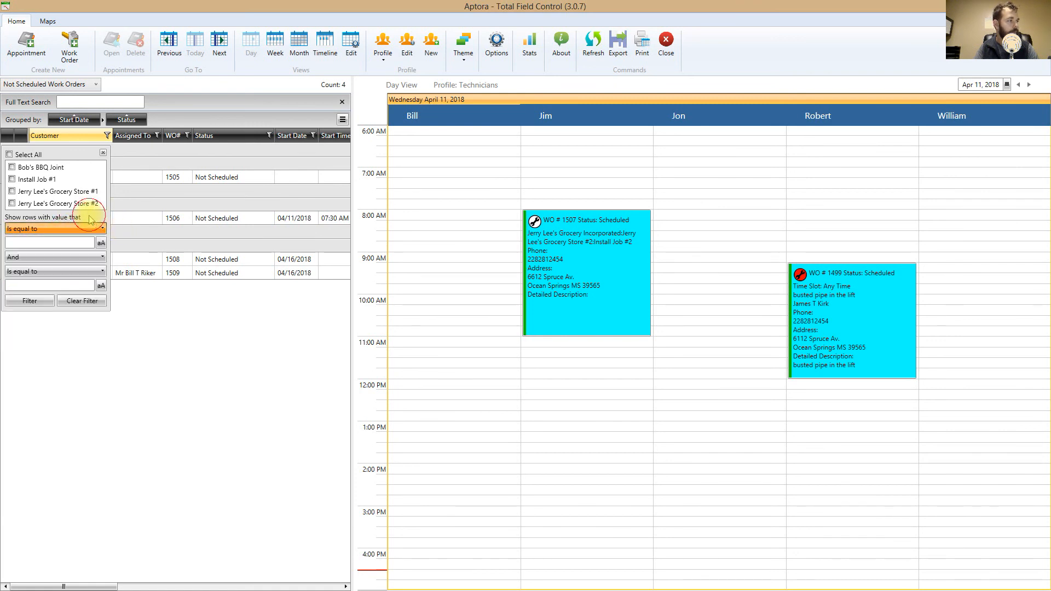
pyautogui.click(33, 243)
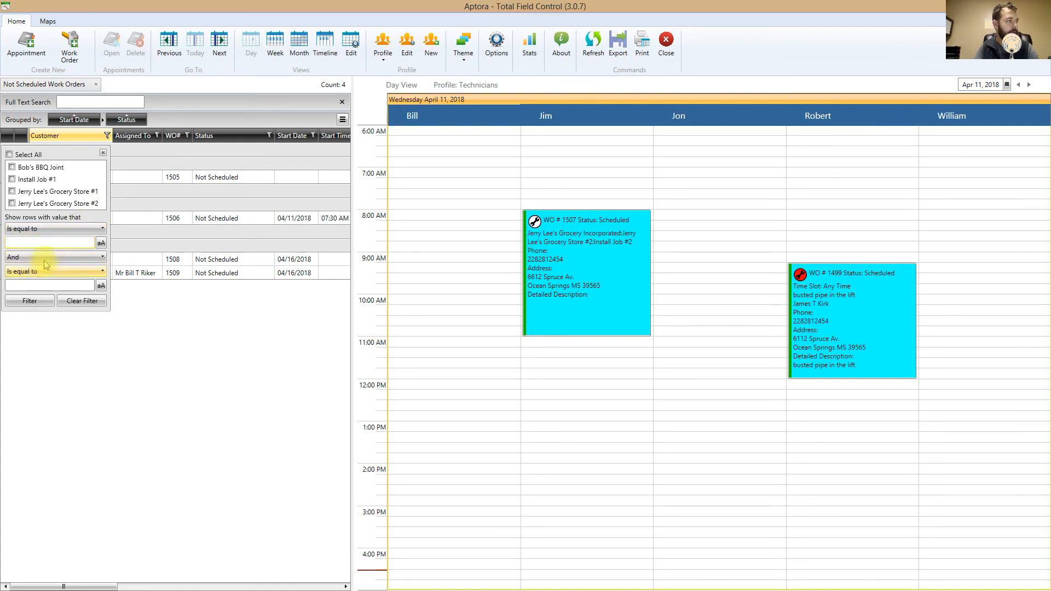
pyautogui.click(45, 257)
pyautogui.click(46, 269)
pyautogui.click(29, 284)
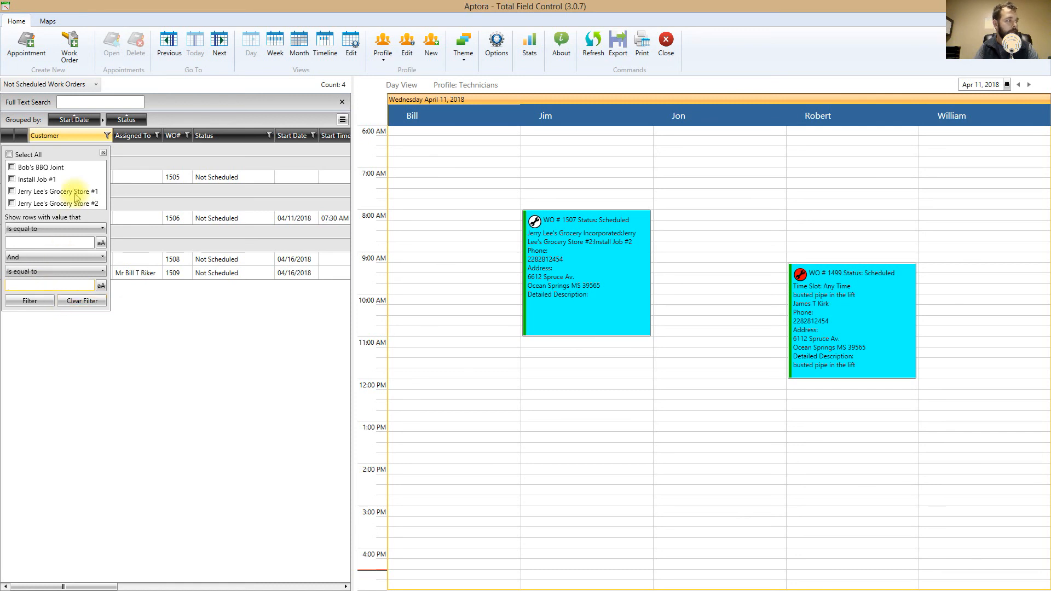
pyautogui.click(103, 153)
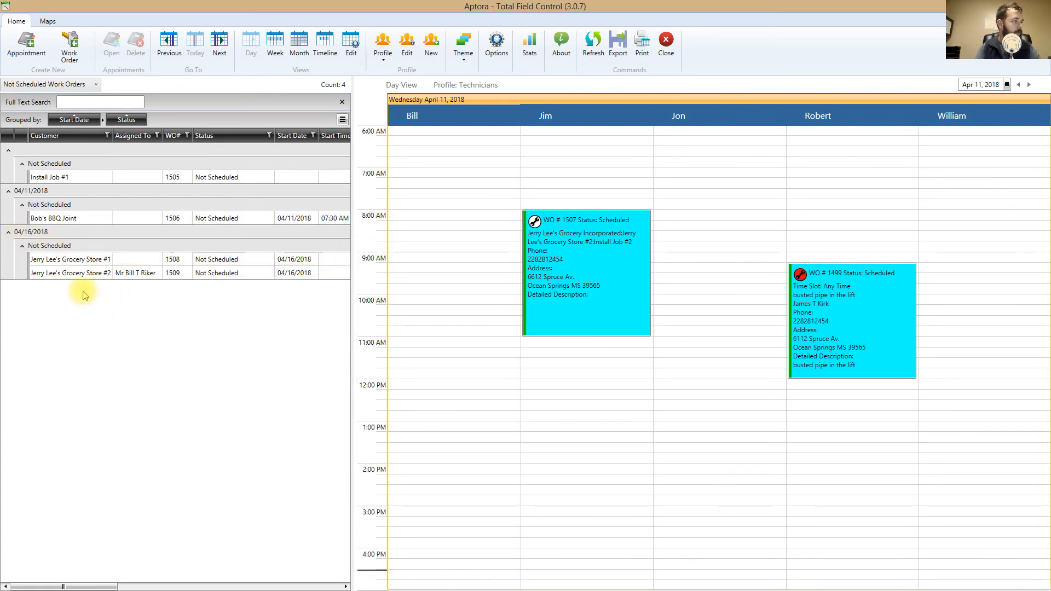
# Step: Switch the dispatch board to April 16, 2018 and expand the 04/16/2018 group's Not Scheduled work orders
pyautogui.moveTo(156, 279)
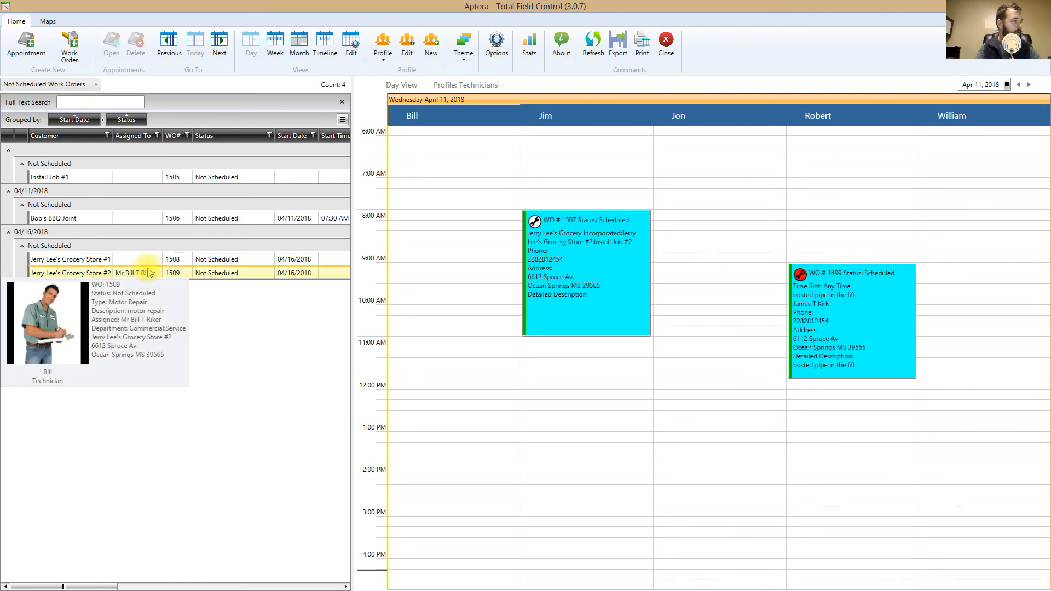
pyautogui.moveTo(118, 587); pyautogui.dragTo(78, 586)
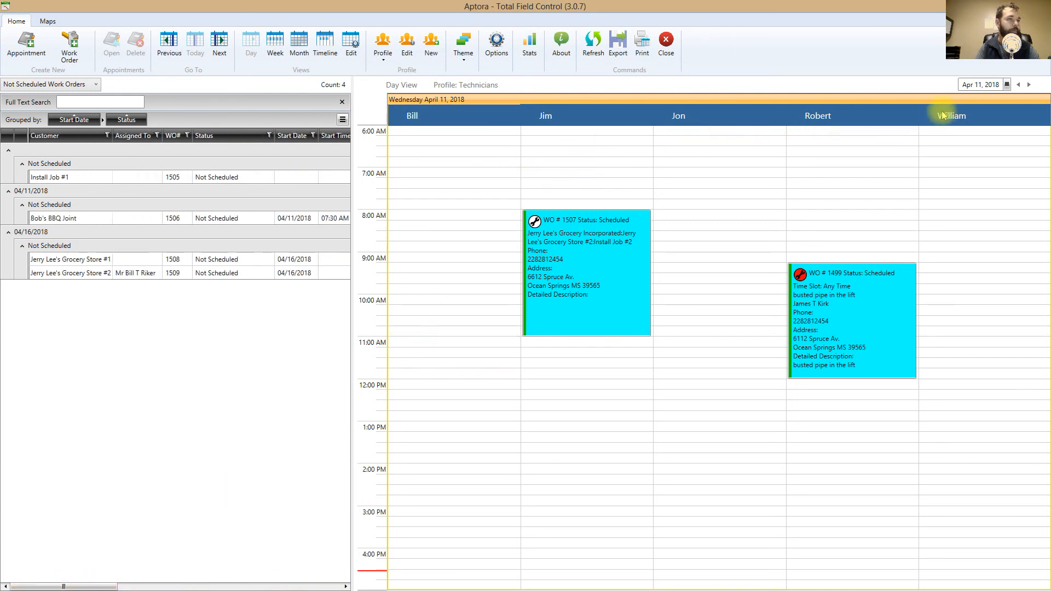
pyautogui.click(1007, 84)
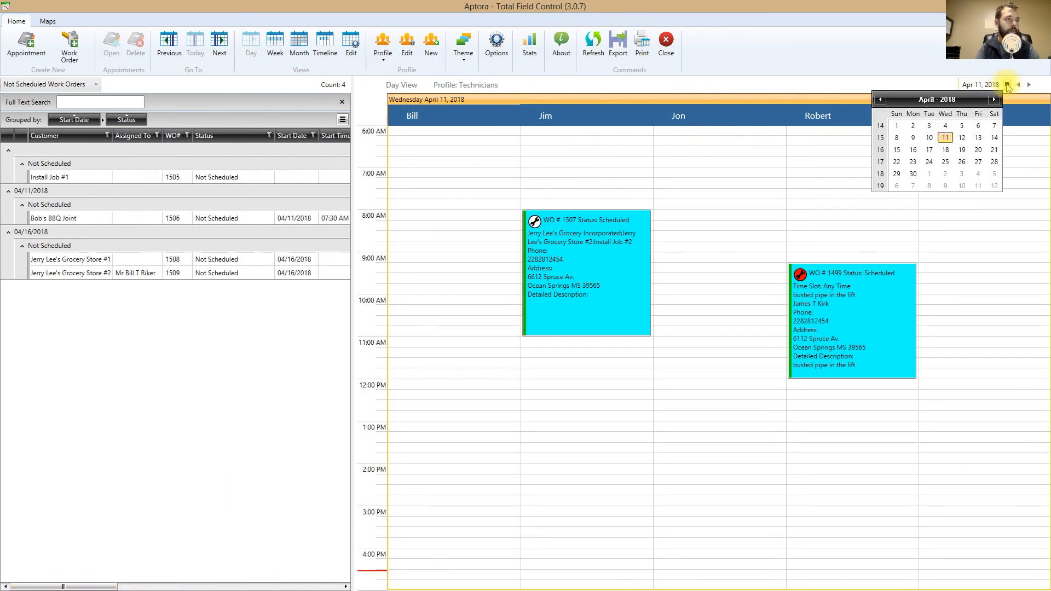
pyautogui.click(913, 151)
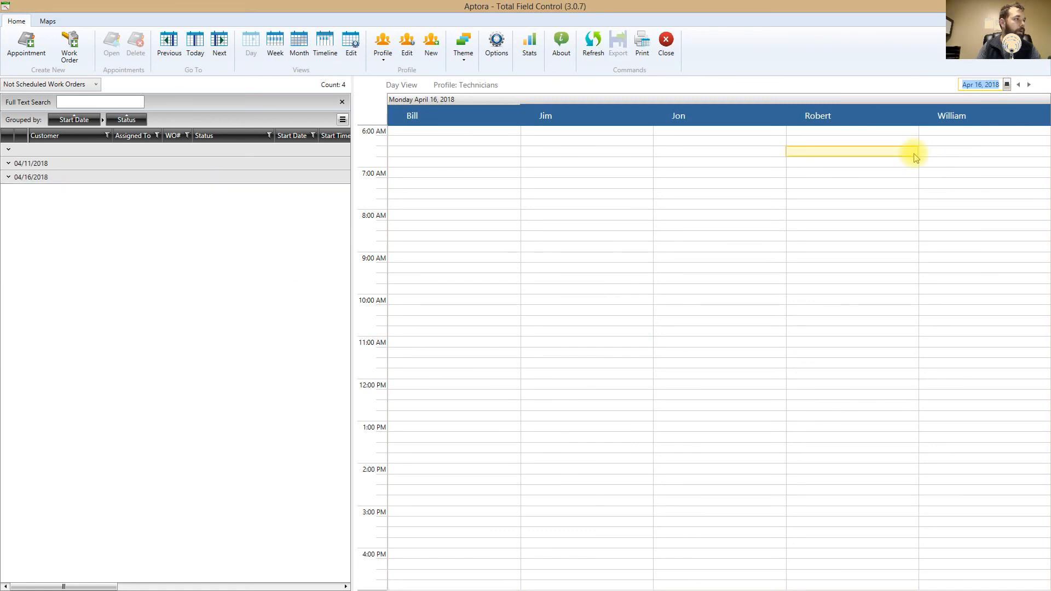
pyautogui.click(8, 177)
pyautogui.click(22, 191)
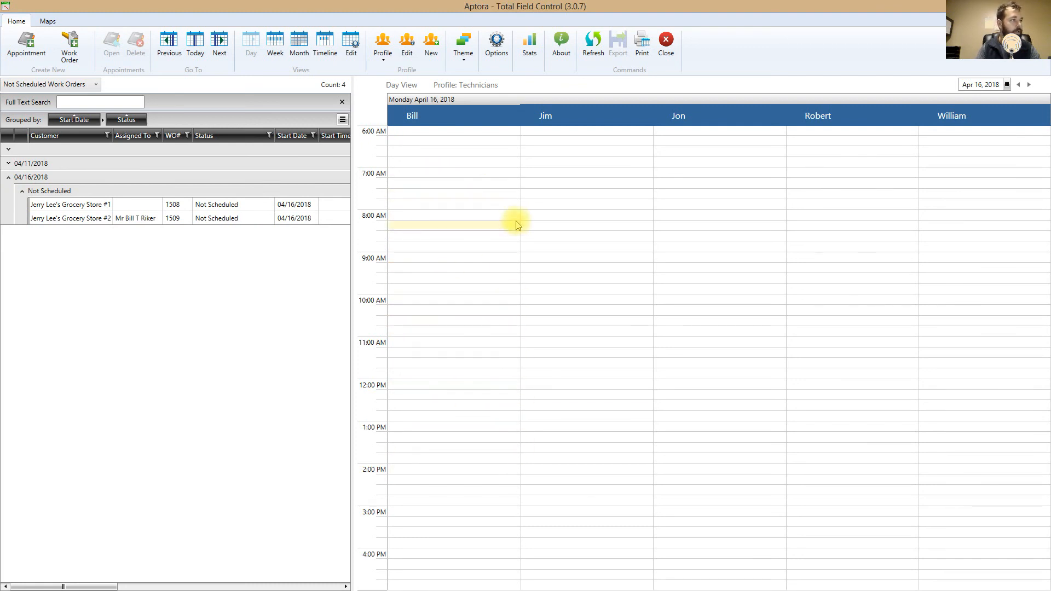
# Step: Schedule the Jerry Lee's Grocery Store #2 motor repair on its assigned technician at 8:00 AM and extend it to 11:00 AM
pyautogui.moveTo(195, 222); pyautogui.dragTo(435, 211)
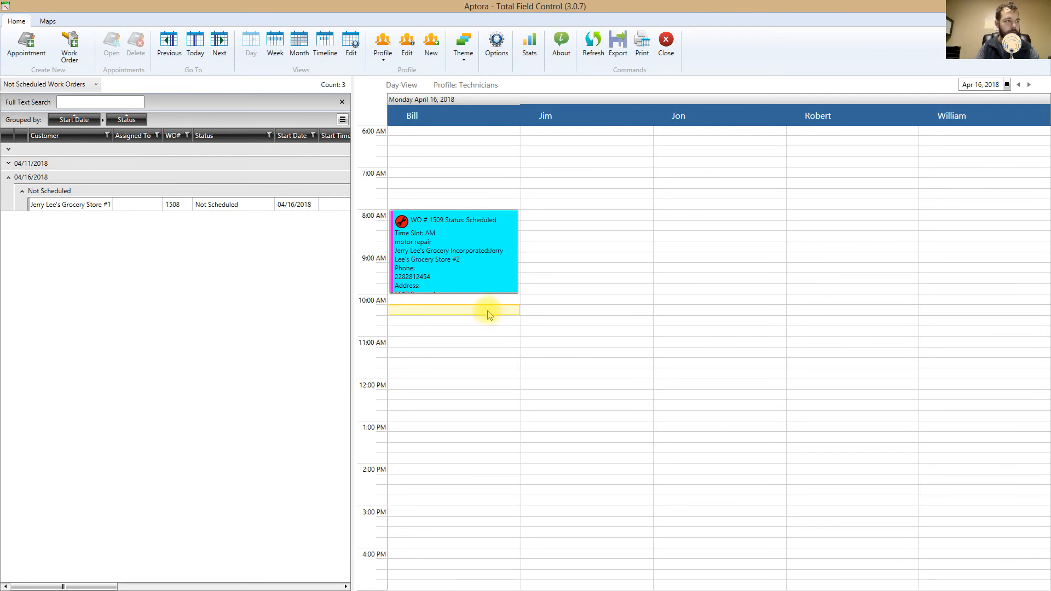
pyautogui.moveTo(432, 283)
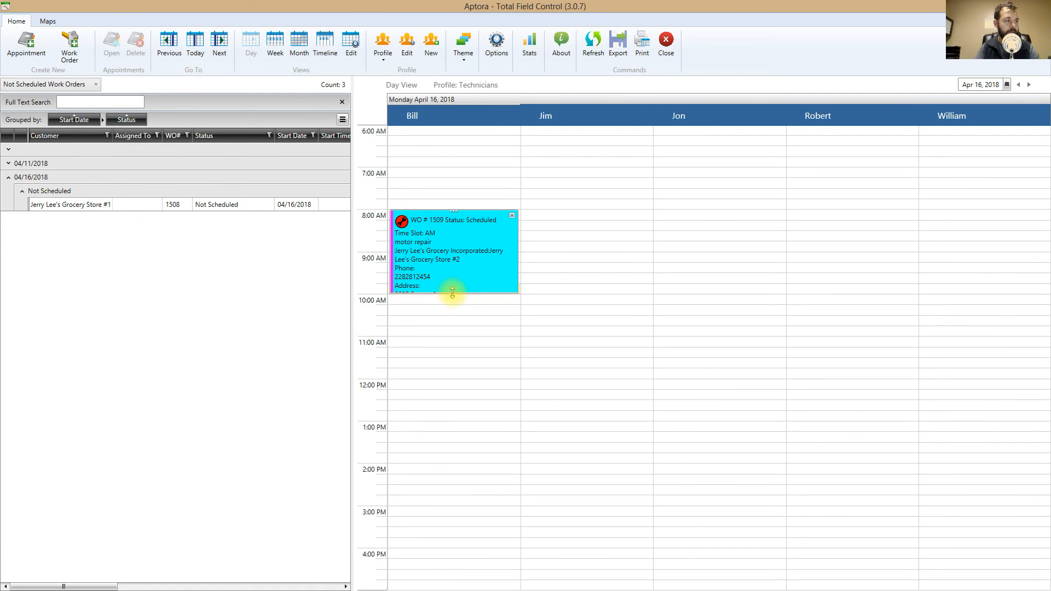
pyautogui.moveTo(452, 292); pyautogui.dragTo(450, 334)
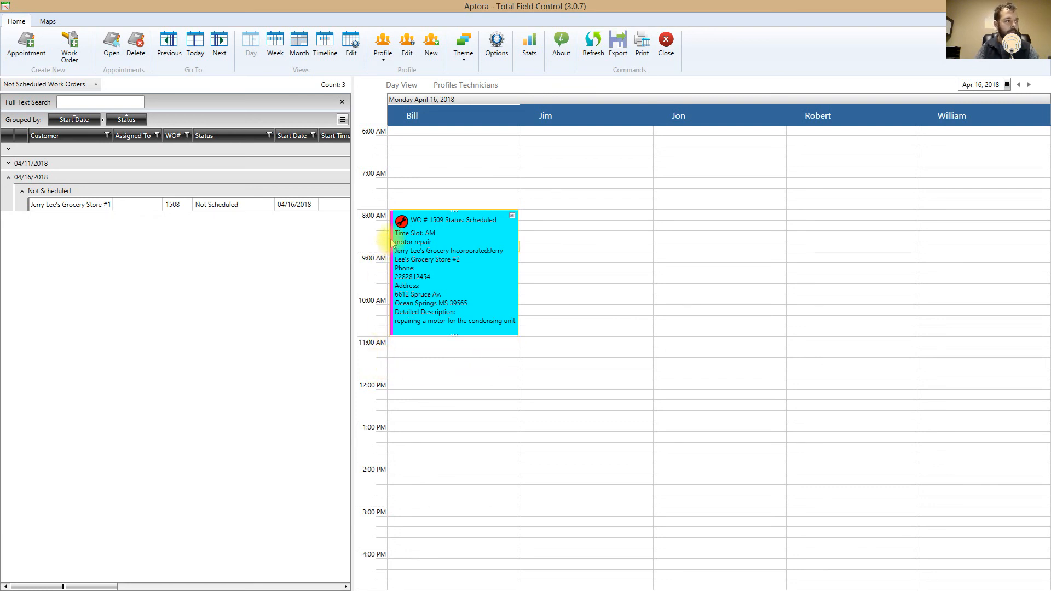
# Step: Advance the motor repair work order's status to En Route and on to Working
pyautogui.moveTo(411, 244)
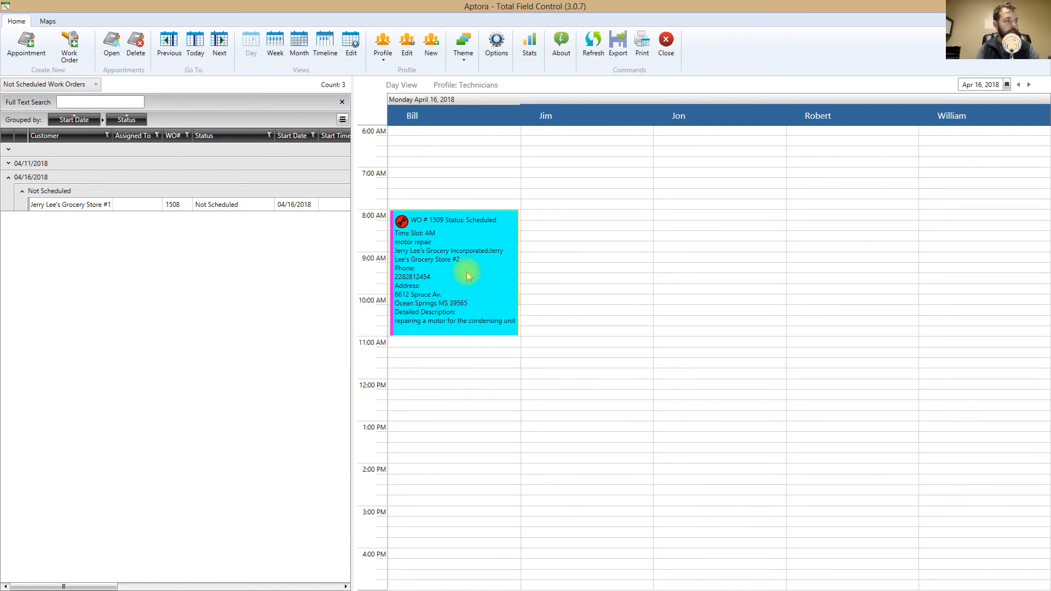
pyautogui.moveTo(468, 264)
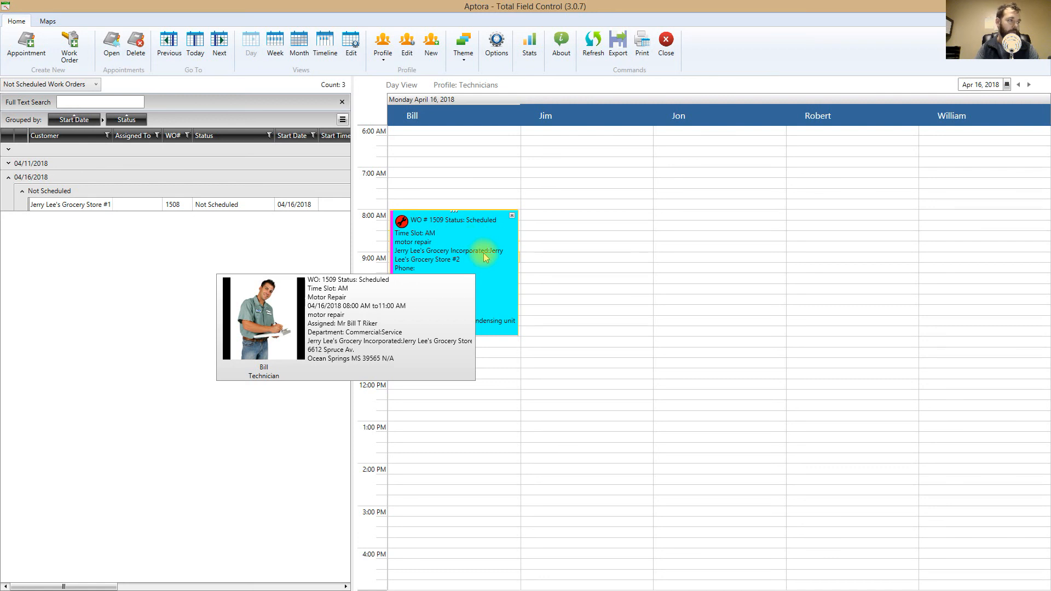
pyautogui.rightClick(485, 253)
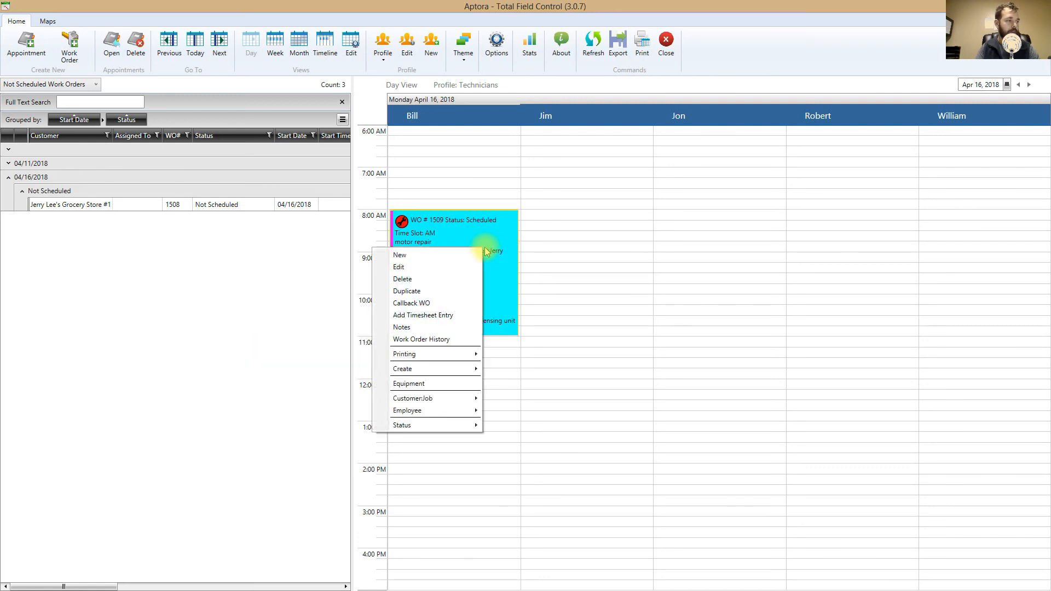
pyautogui.moveTo(444, 426)
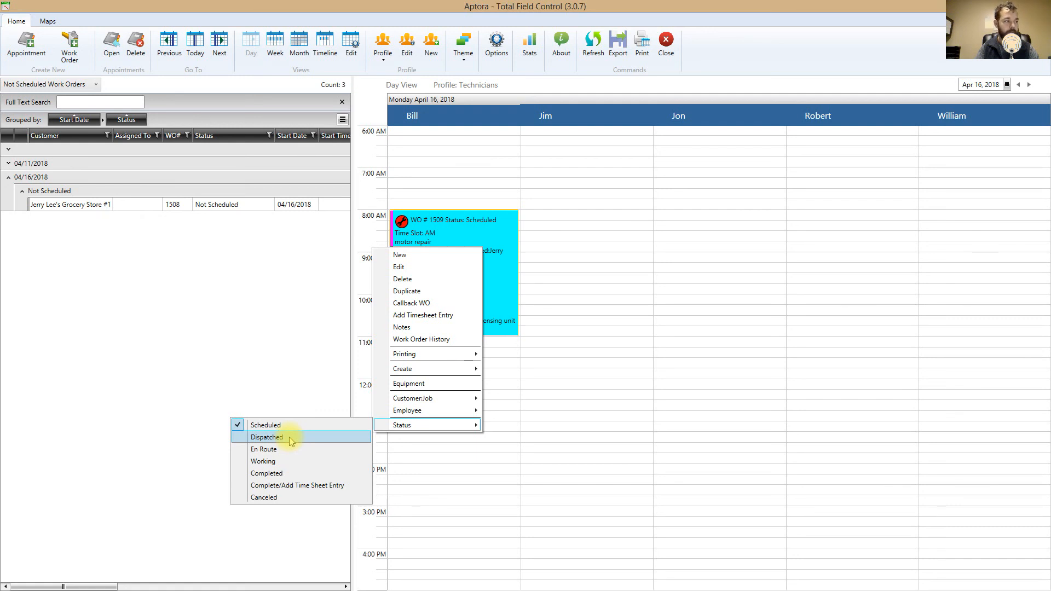
pyautogui.click(301, 448)
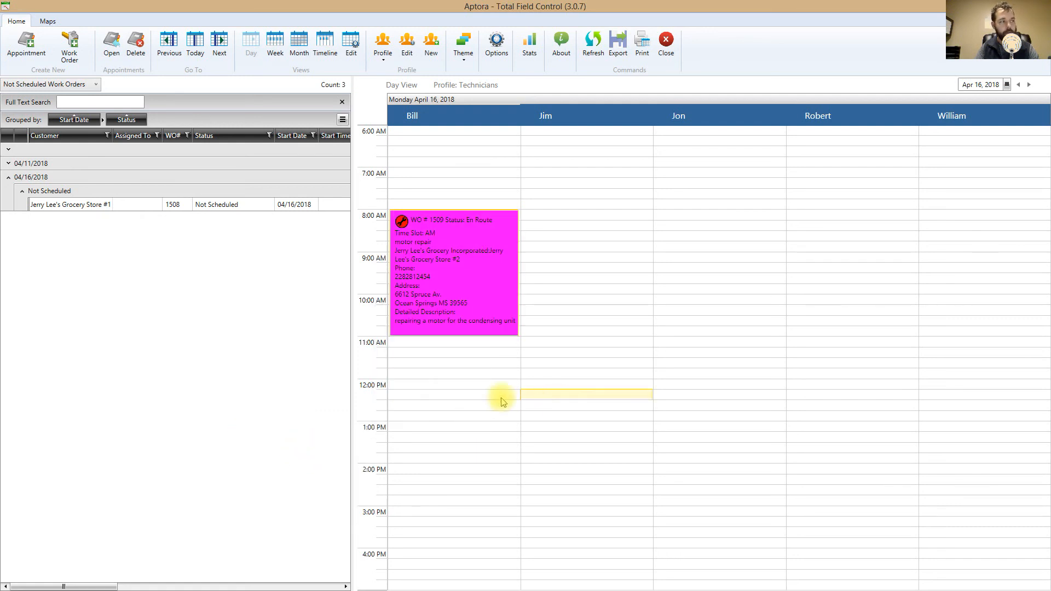
pyautogui.click(465, 279)
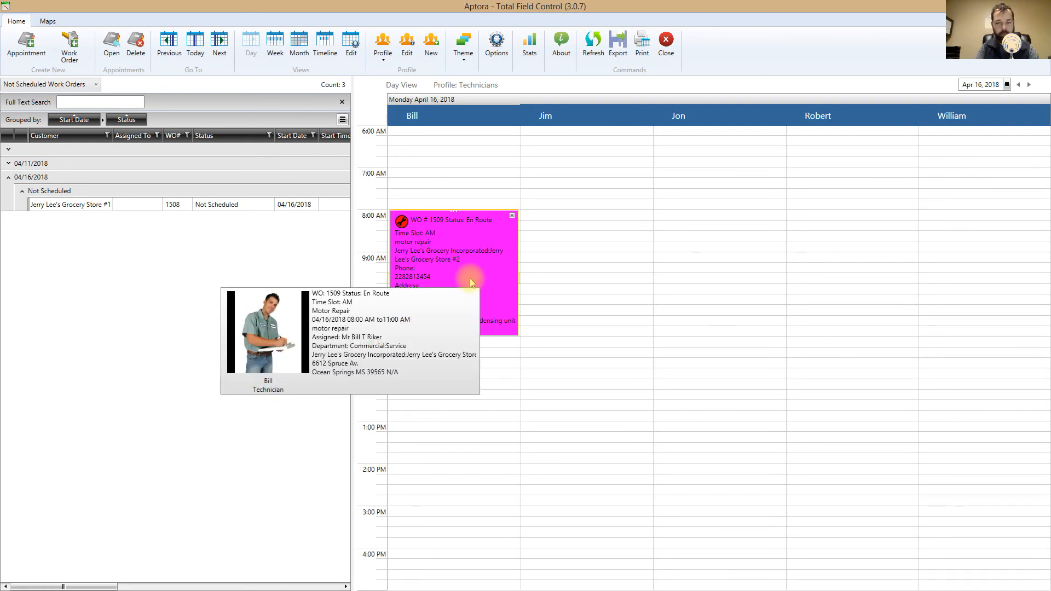
pyautogui.rightClick(464, 280)
pyautogui.moveTo(404, 455)
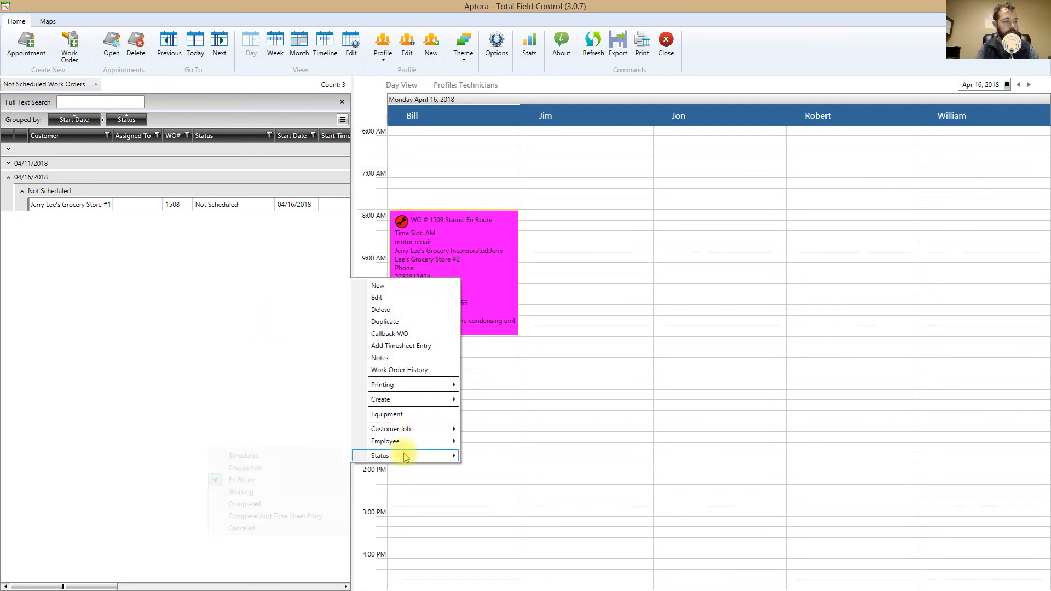
pyautogui.click(276, 491)
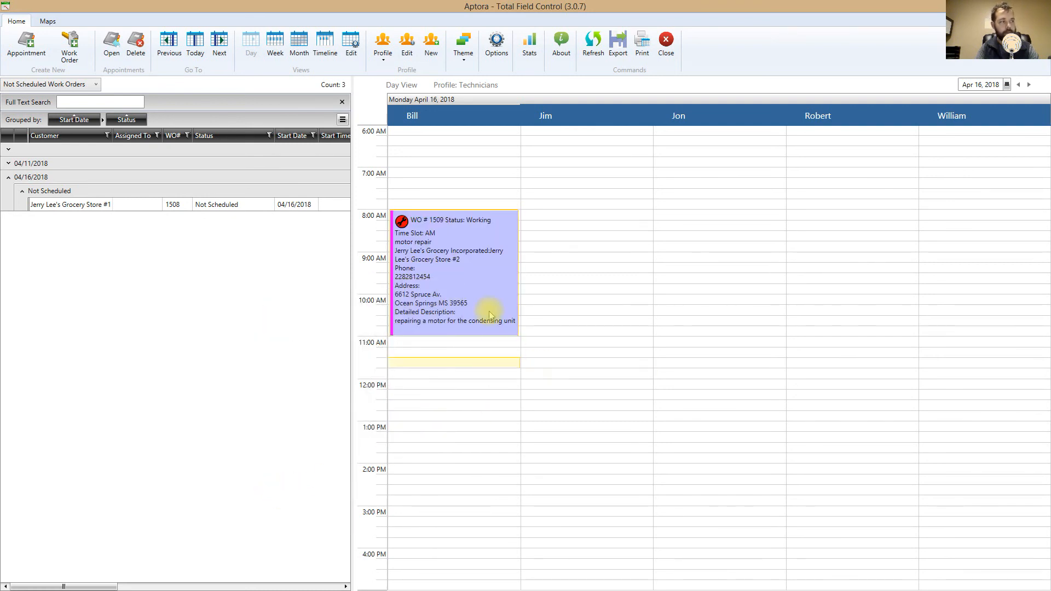
# Step: Shorten the motor repair appointment to 2 hours 45 minutes and reposition it to run from 8:00 AM to 10:45 AM
pyautogui.moveTo(458, 287)
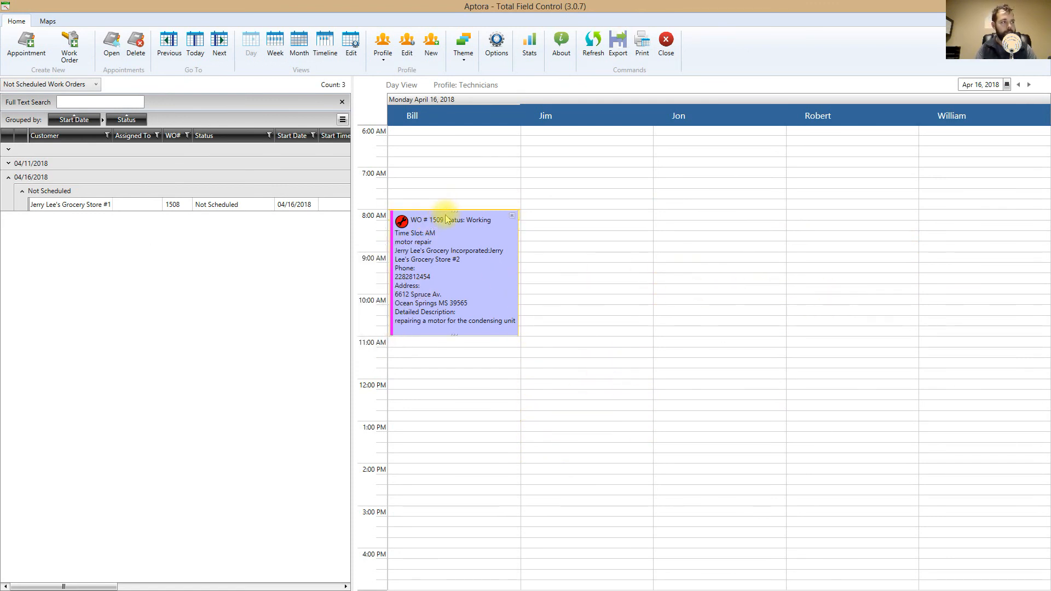
pyautogui.moveTo(447, 212); pyautogui.dragTo(446, 222)
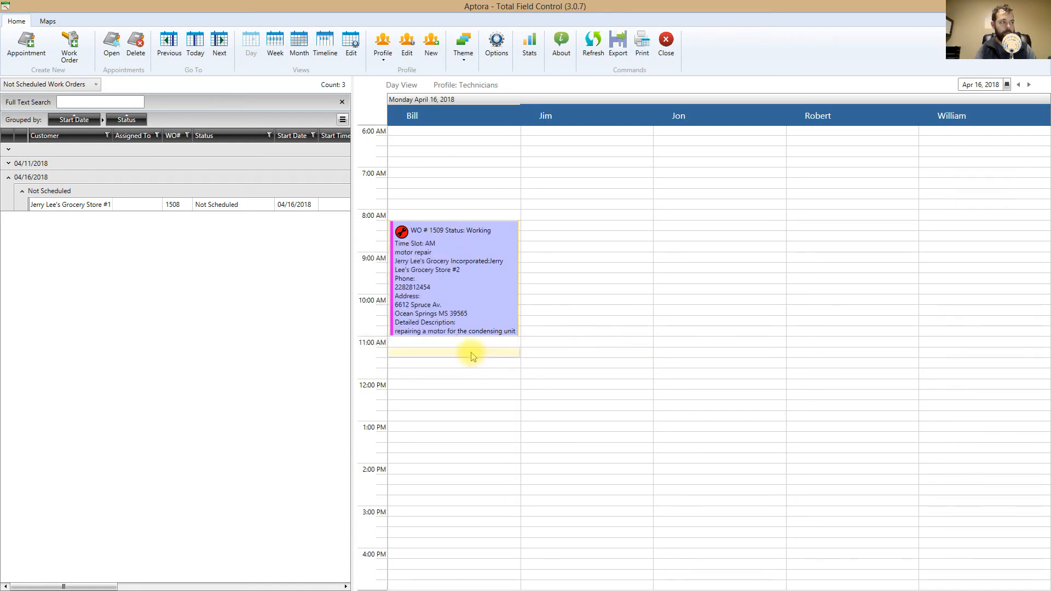
pyautogui.moveTo(434, 241); pyautogui.dragTo(436, 263)
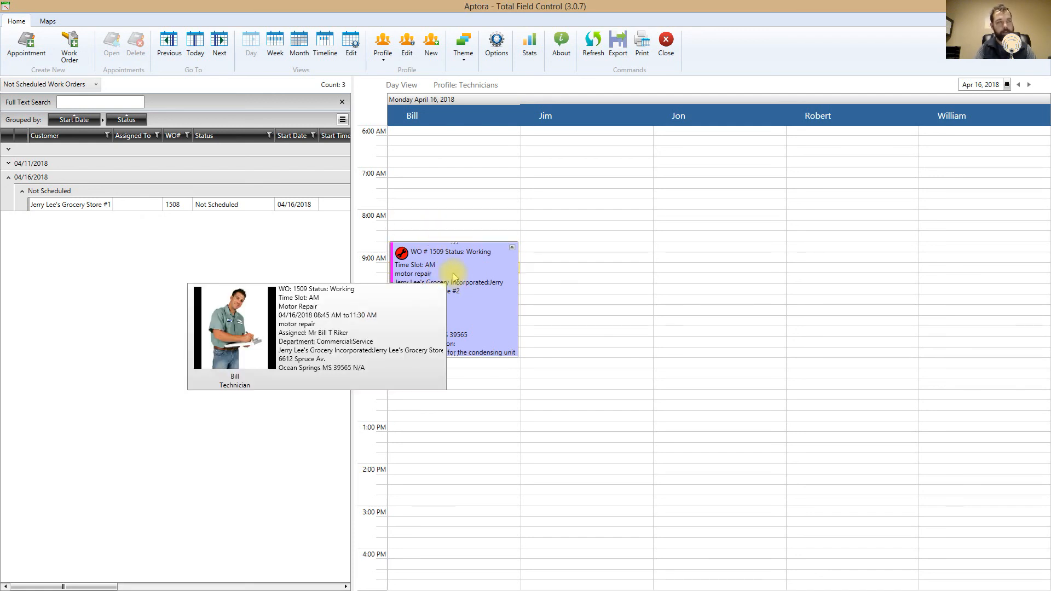
pyautogui.moveTo(463, 278); pyautogui.dragTo(465, 255)
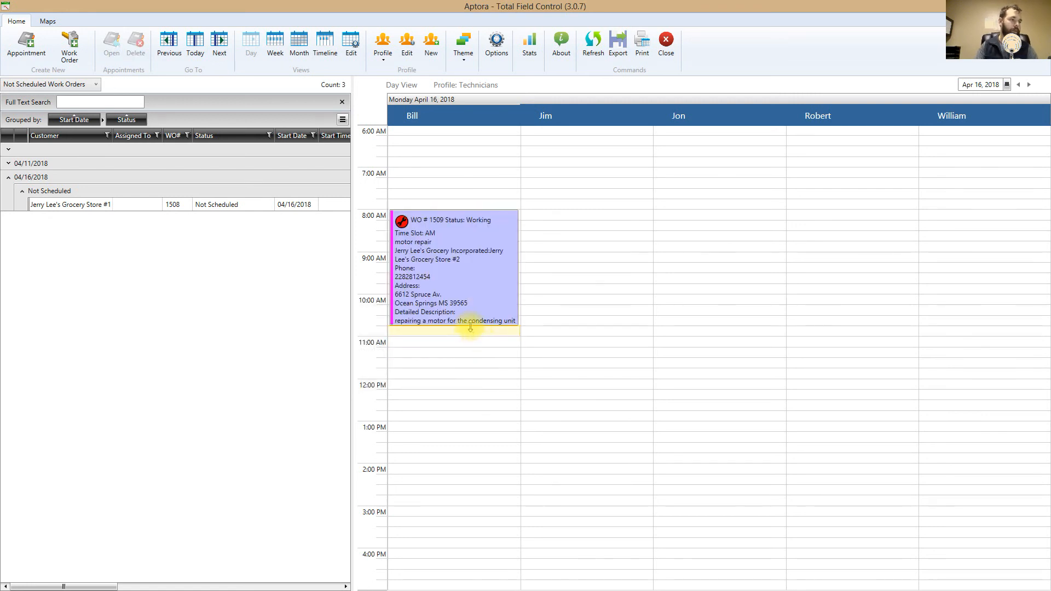
# Step: Set the Jerry Lee's Grocery Store #2 motor repair work order's status to Completed on the dispatch board
pyautogui.rightClick(460, 279)
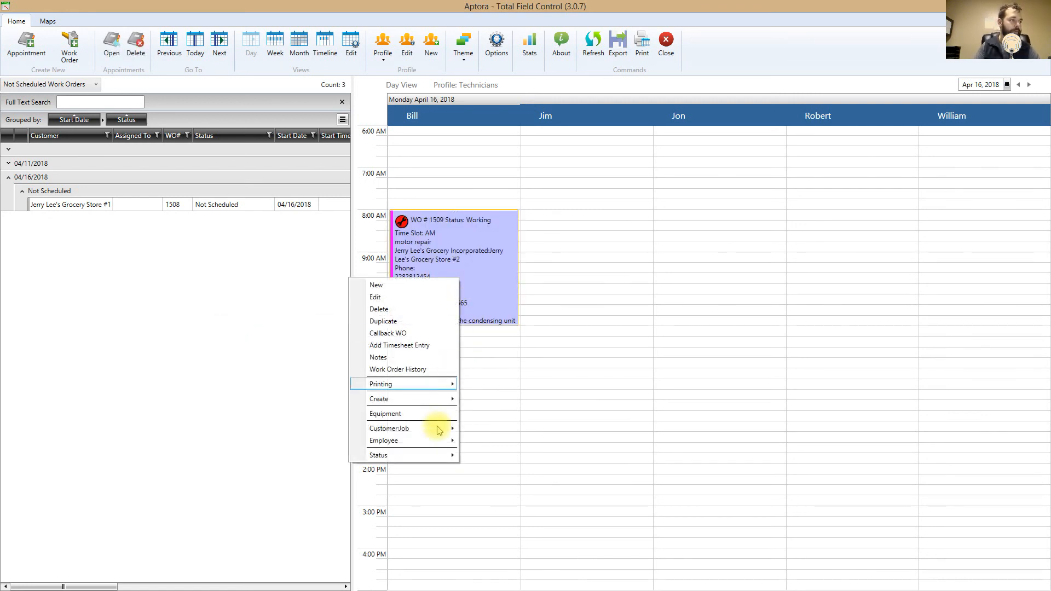
pyautogui.moveTo(424, 459)
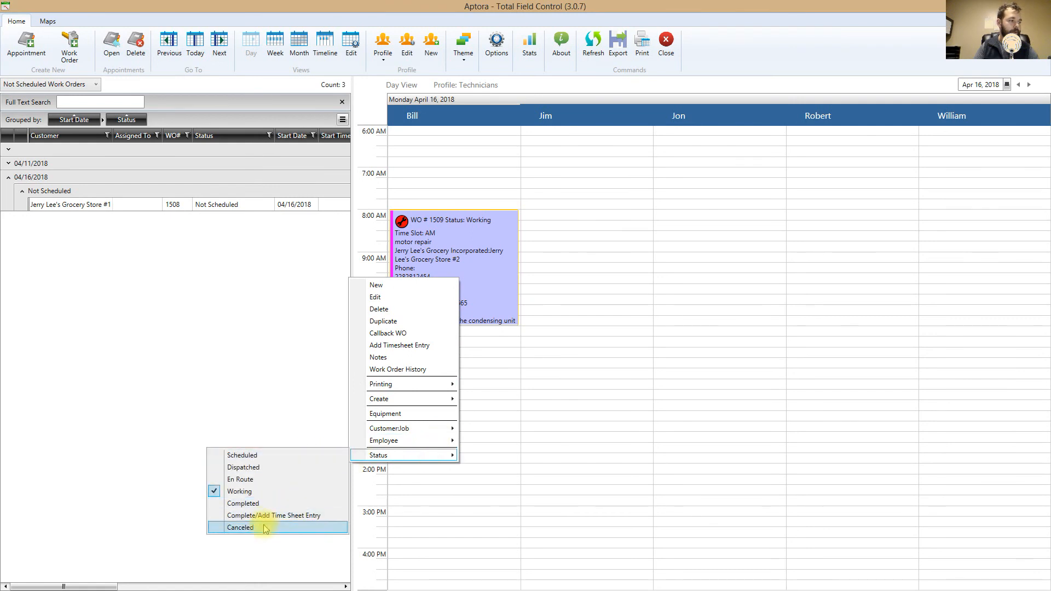
pyautogui.click(282, 503)
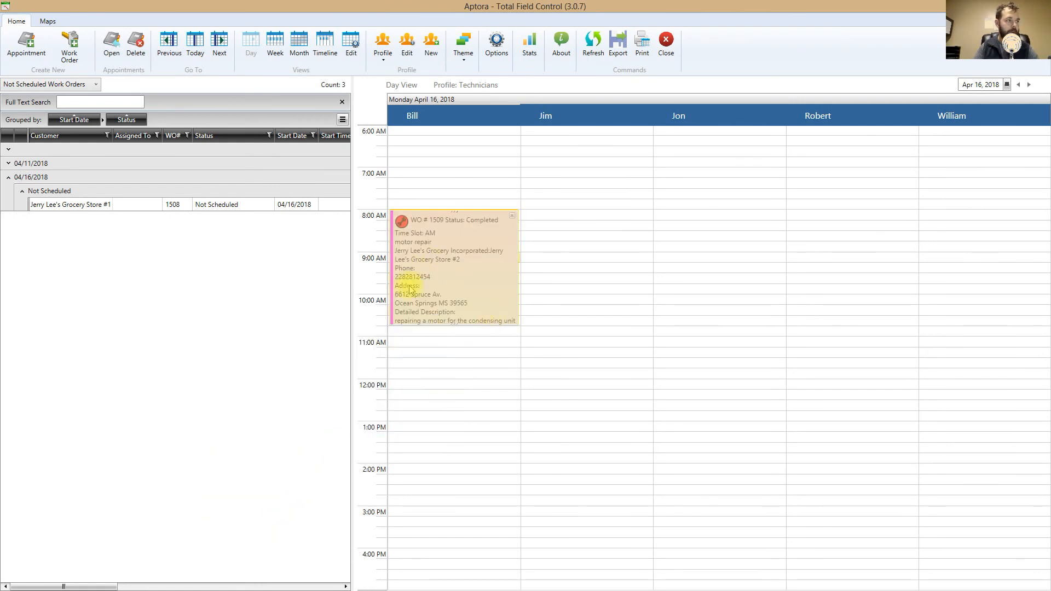
pyautogui.moveTo(448, 267)
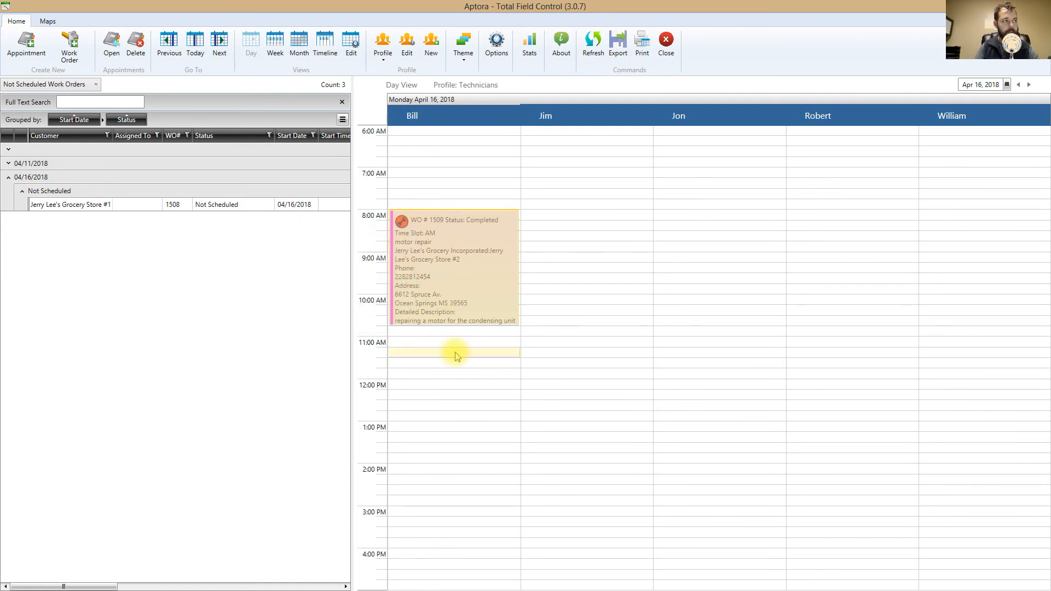
pyautogui.moveTo(476, 288)
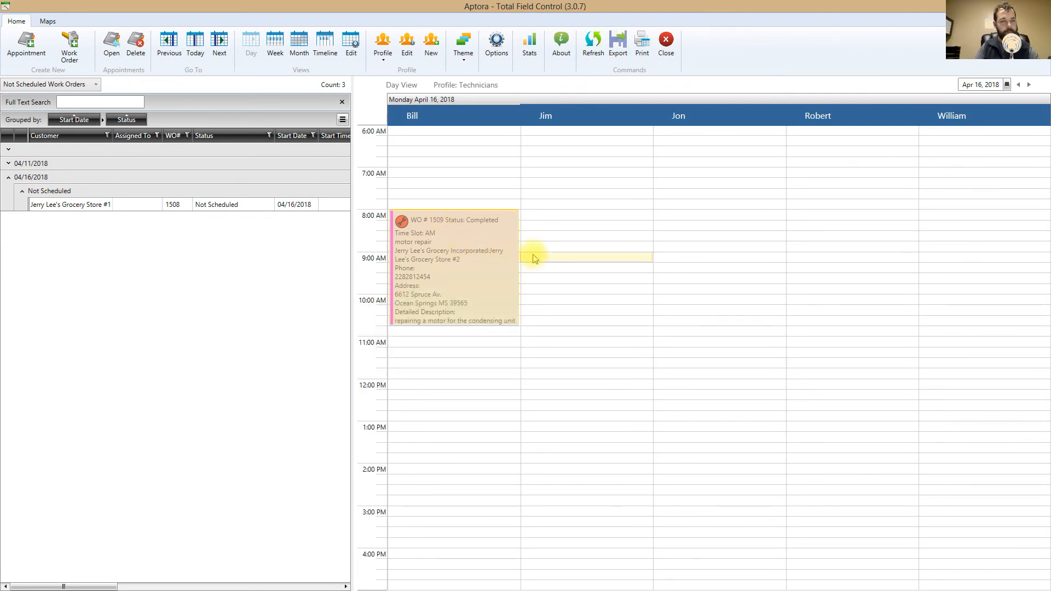
# Step: Return the motor repair work order's status to Scheduled and switch to its edit form in Total Office Manager
pyautogui.rightClick(428, 261)
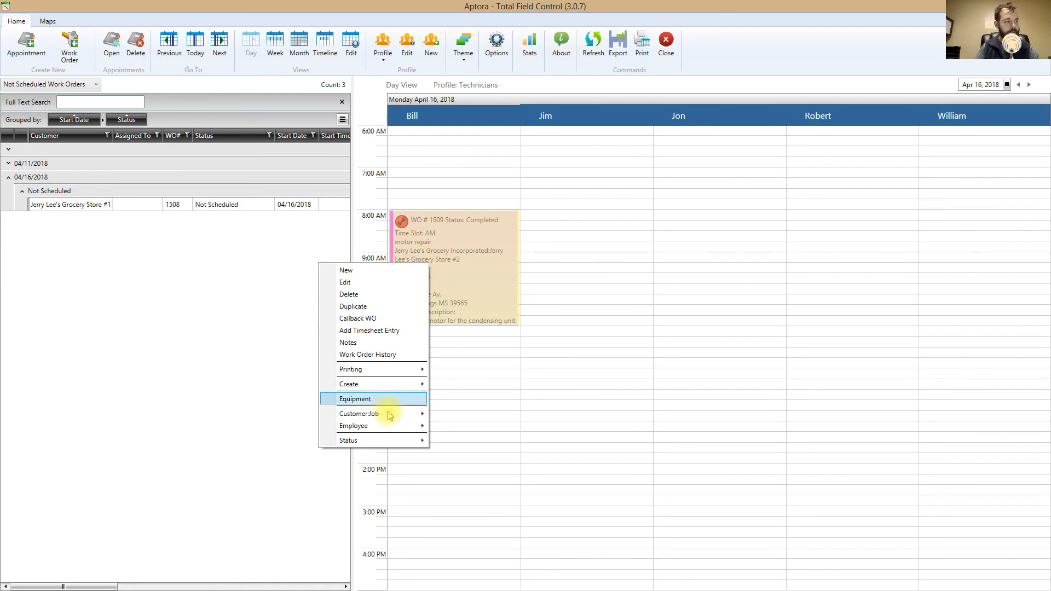
pyautogui.moveTo(382, 440)
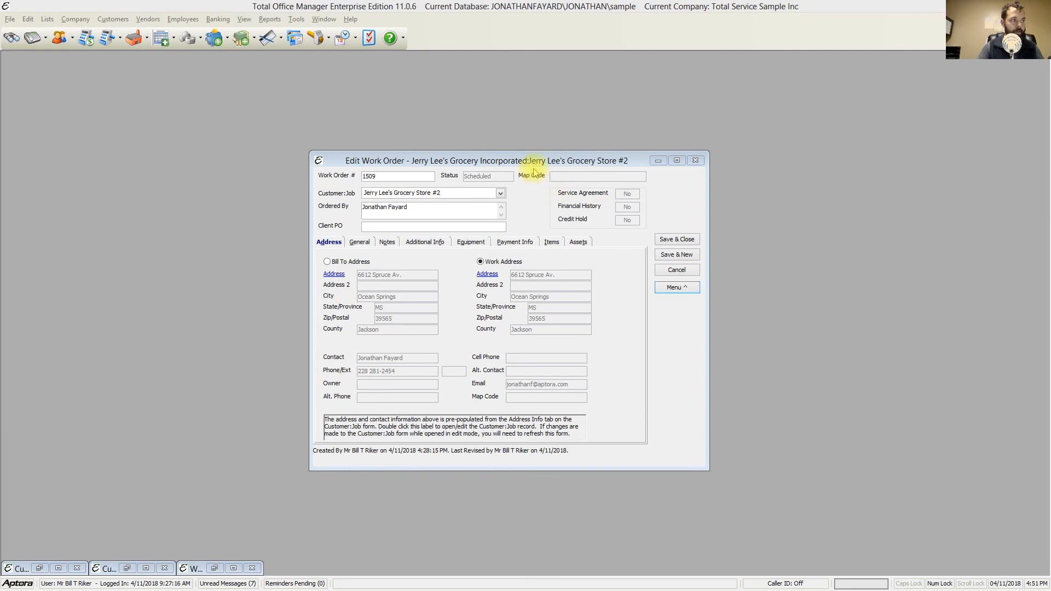
pyautogui.moveTo(565, 163); pyautogui.dragTo(566, 151)
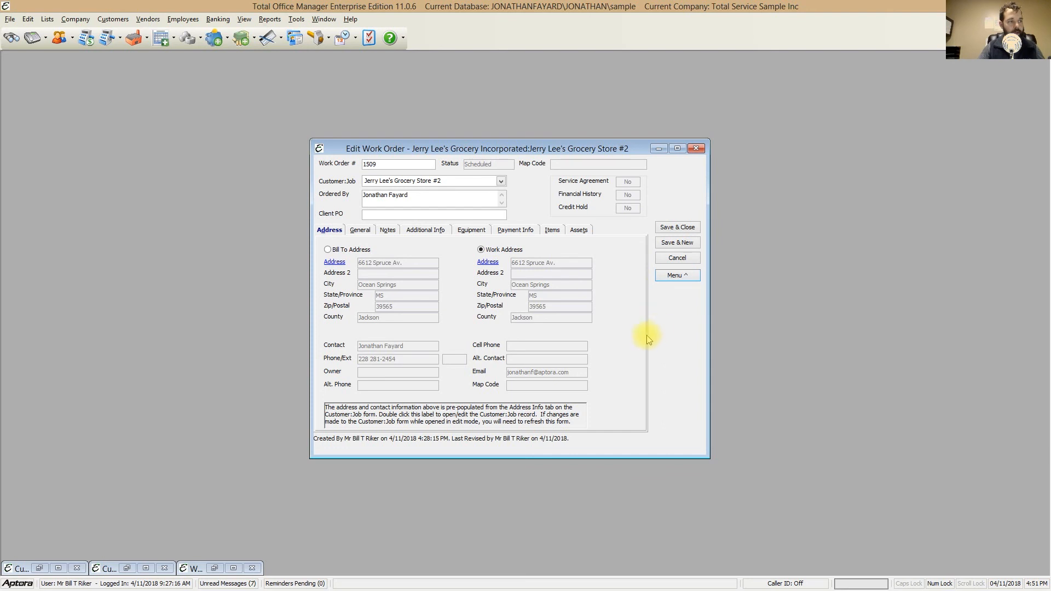
# Step: Examine the list of actions available on the Jerry Lee's Grocery Store #2 work order form
pyautogui.rightClick(672, 316)
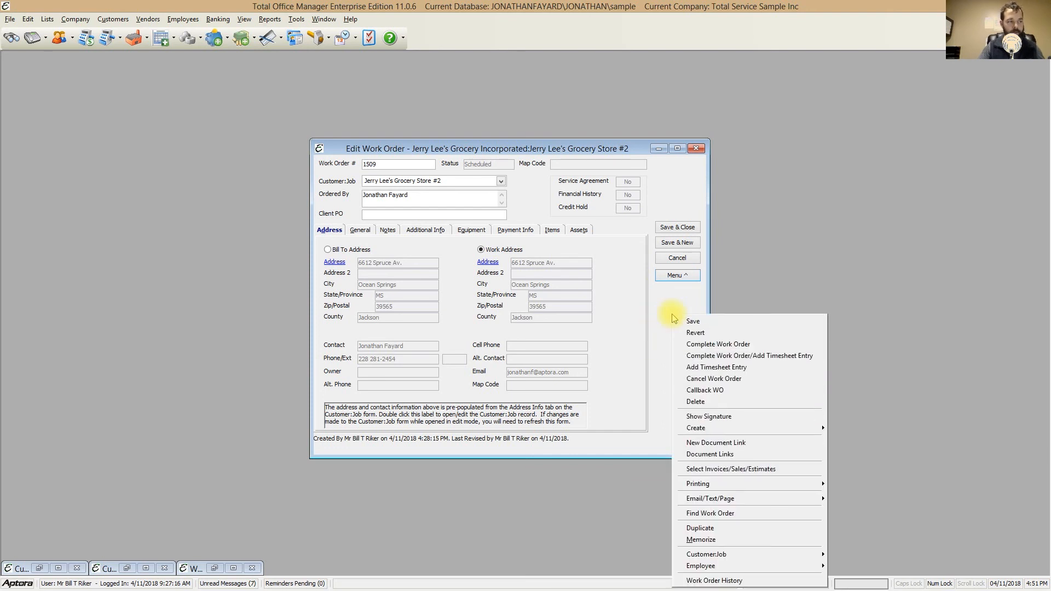
pyautogui.rightClick(664, 191)
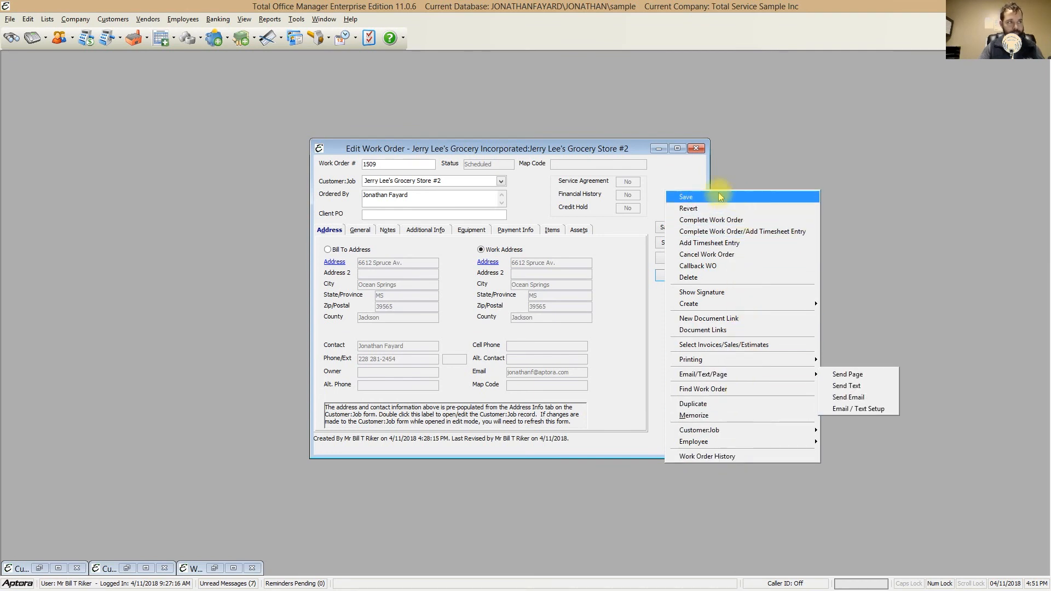
pyautogui.click(673, 181)
pyautogui.click(678, 277)
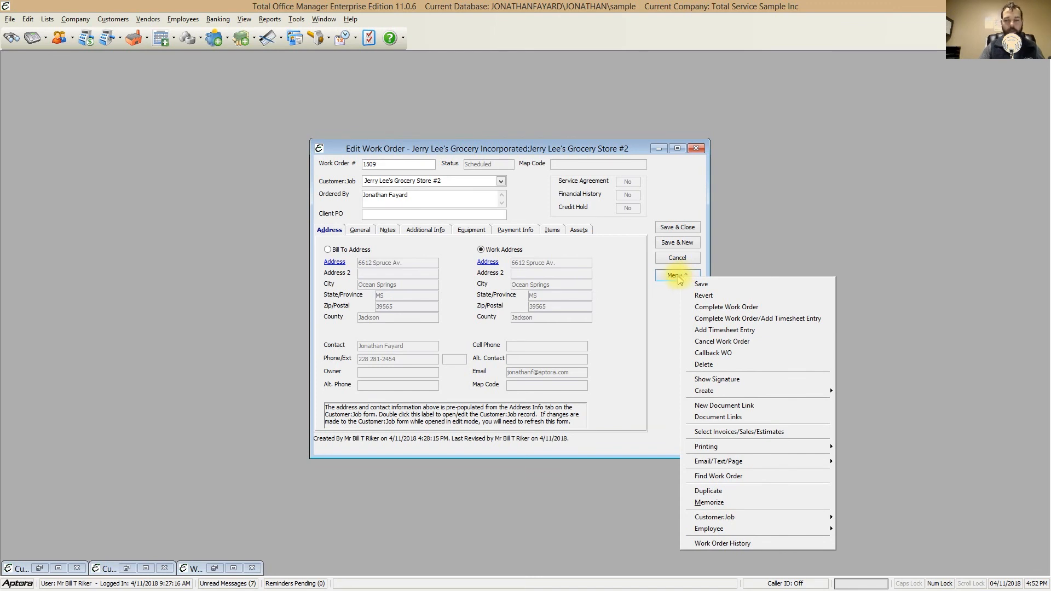
pyautogui.click(660, 302)
pyautogui.rightClick(659, 300)
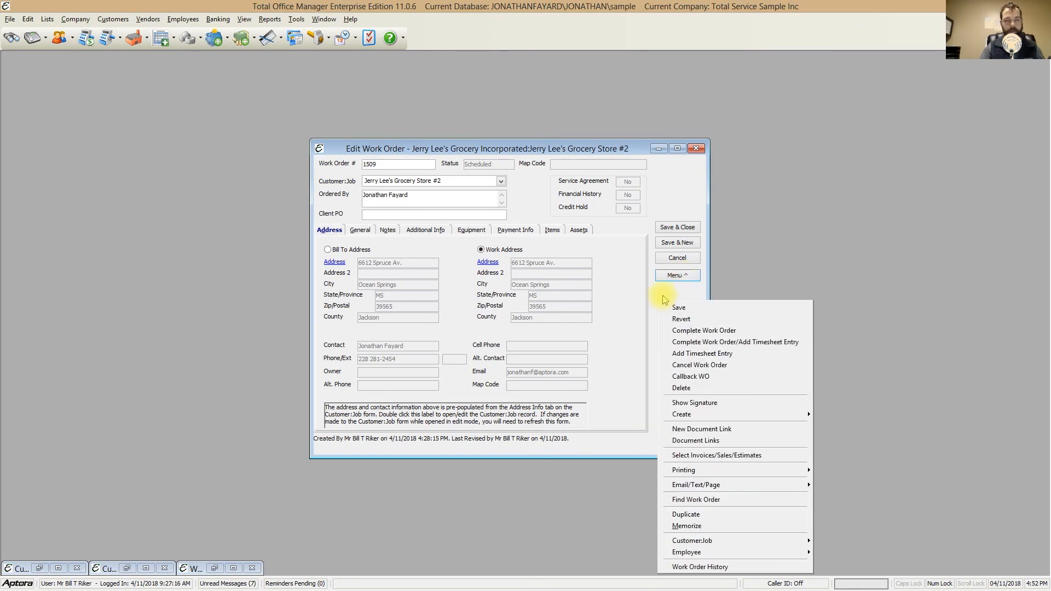
pyautogui.click(663, 298)
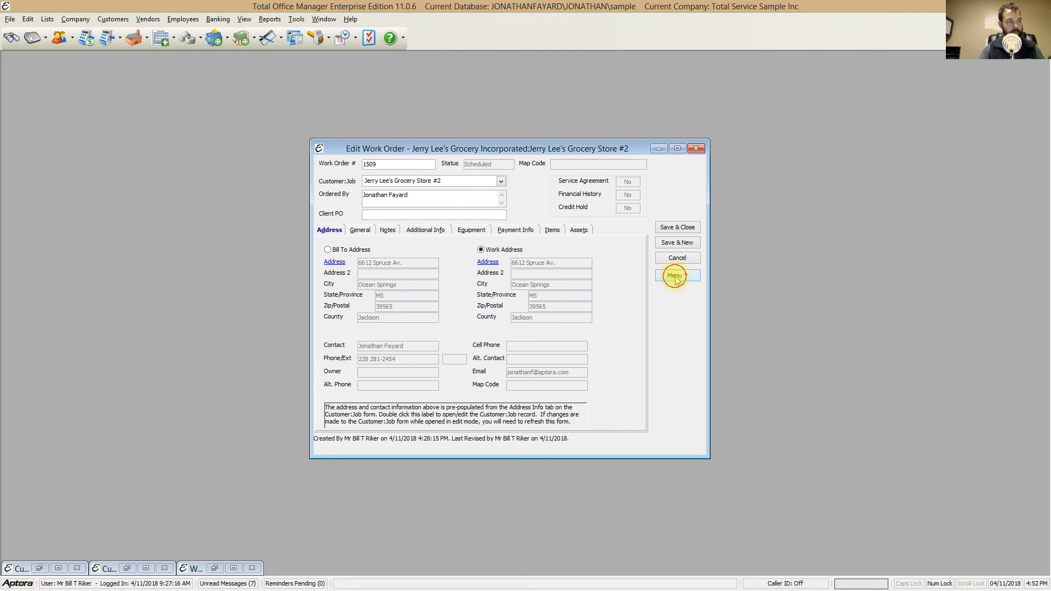
# Step: Try completing the work order with a timesheet entry, and mark it complete without one
pyautogui.click(675, 277)
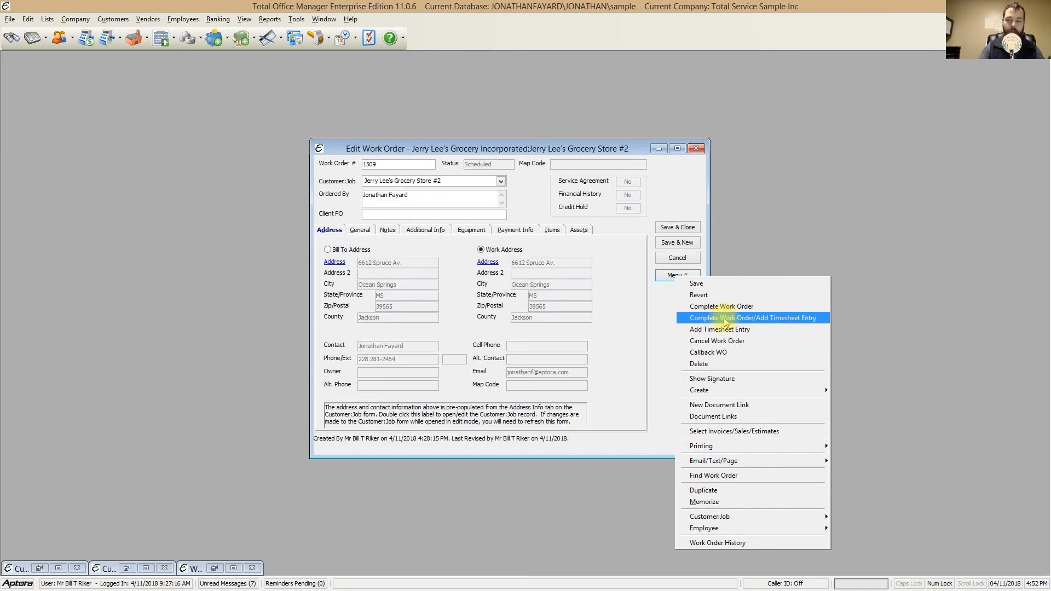
pyautogui.click(725, 319)
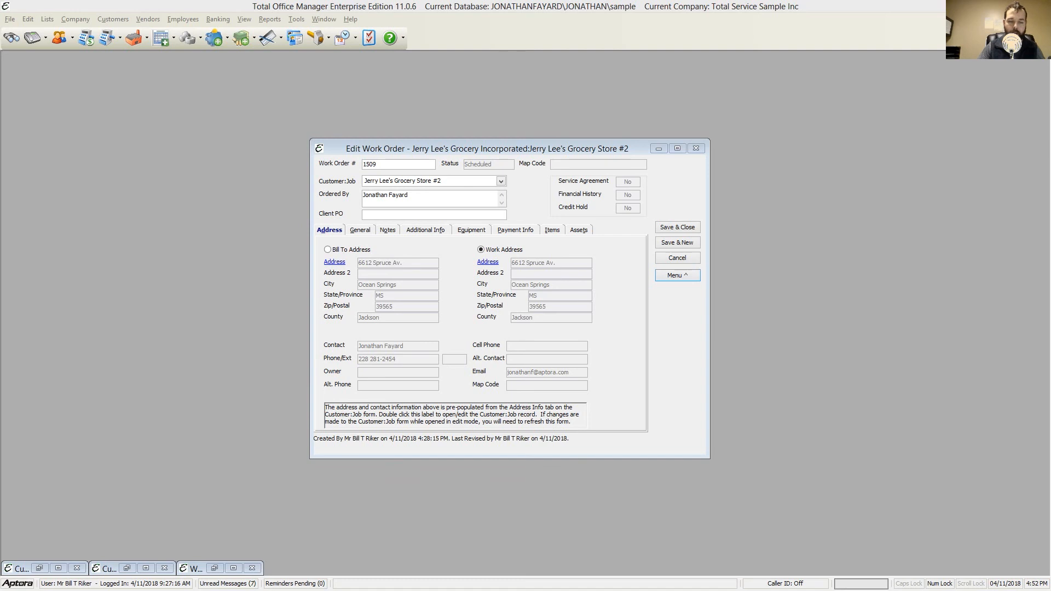
pyautogui.click(693, 275)
pyautogui.click(727, 306)
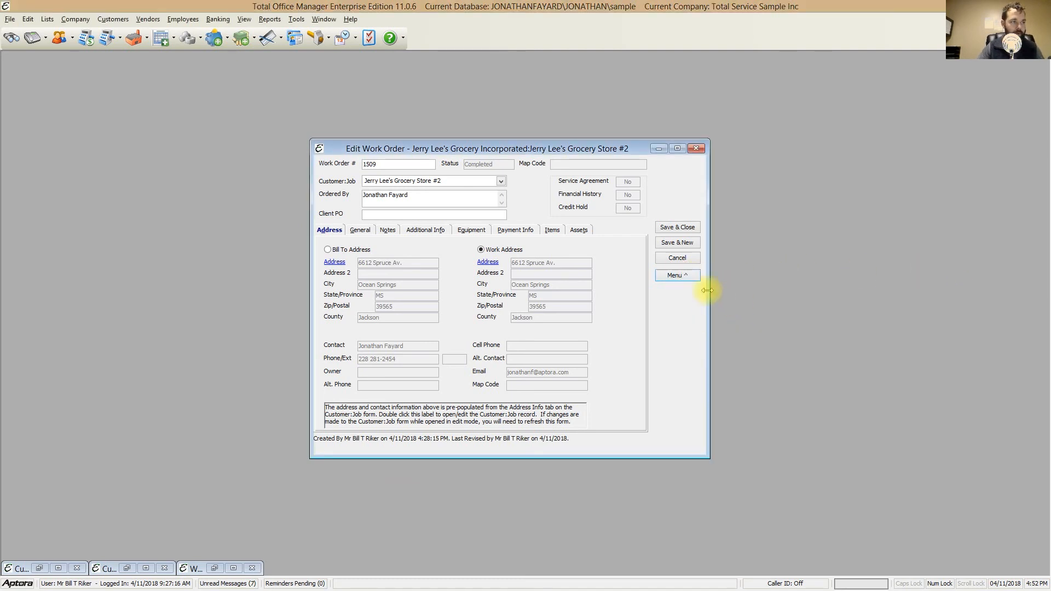
# Step: Un-complete the Jerry Lee's Grocery Store #2 work order without deleting a timesheet entry
pyautogui.click(686, 276)
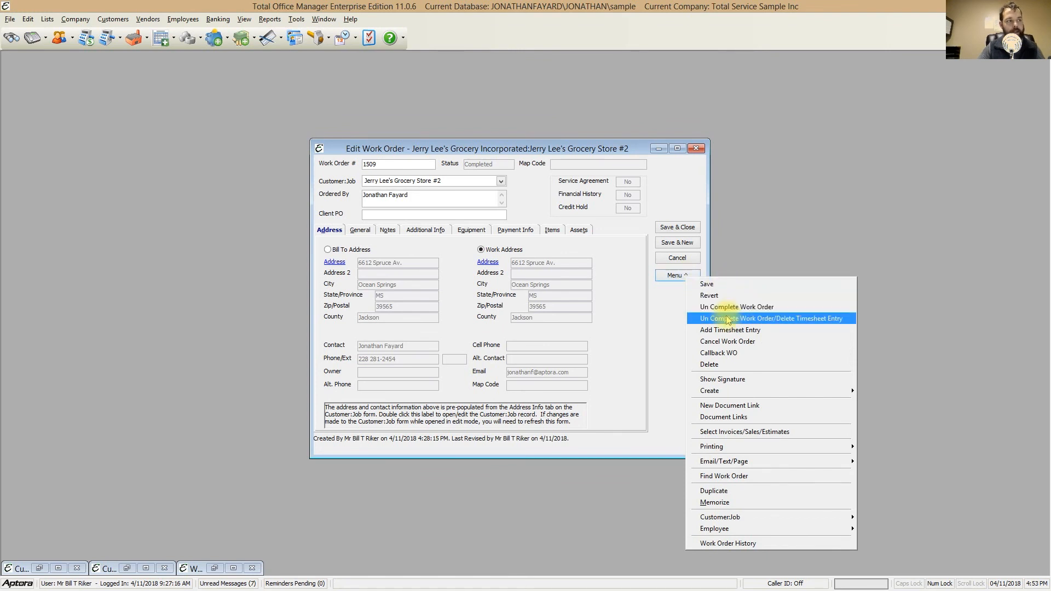
pyautogui.click(758, 307)
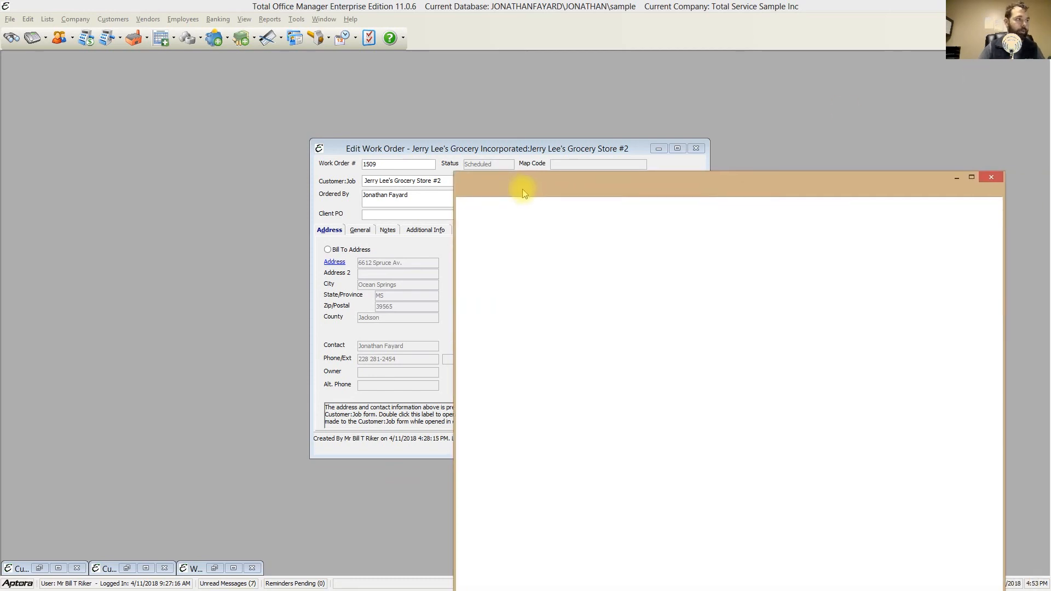
# Step: Switch to Aptora Mobile in the browser and try its home list at smaller window sizes before maximizing it
pyautogui.moveTo(521, 188); pyautogui.dragTo(254, 100)
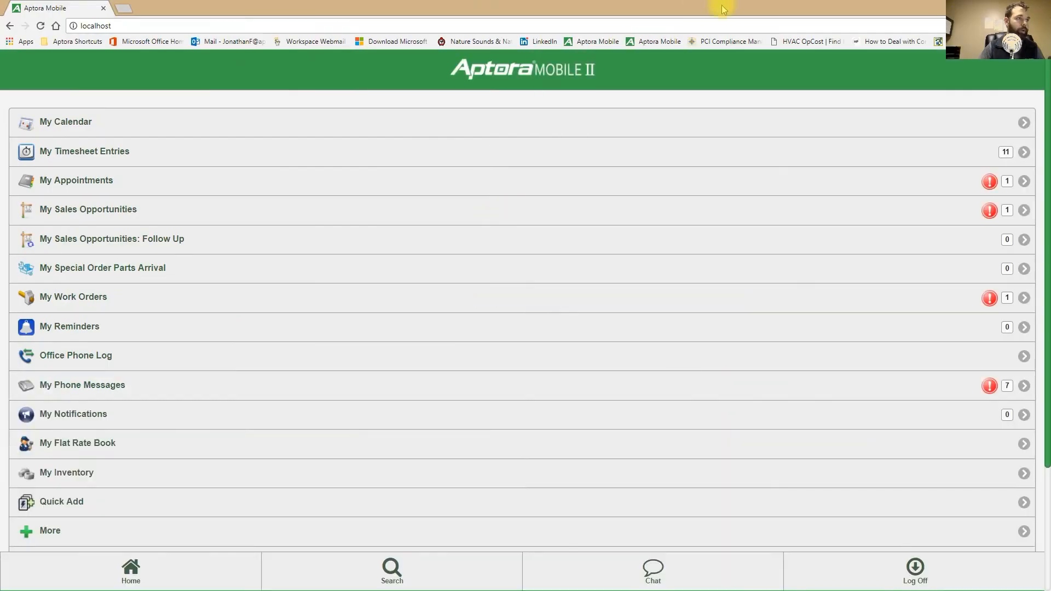
pyautogui.moveTo(722, 8); pyautogui.dragTo(616, 50)
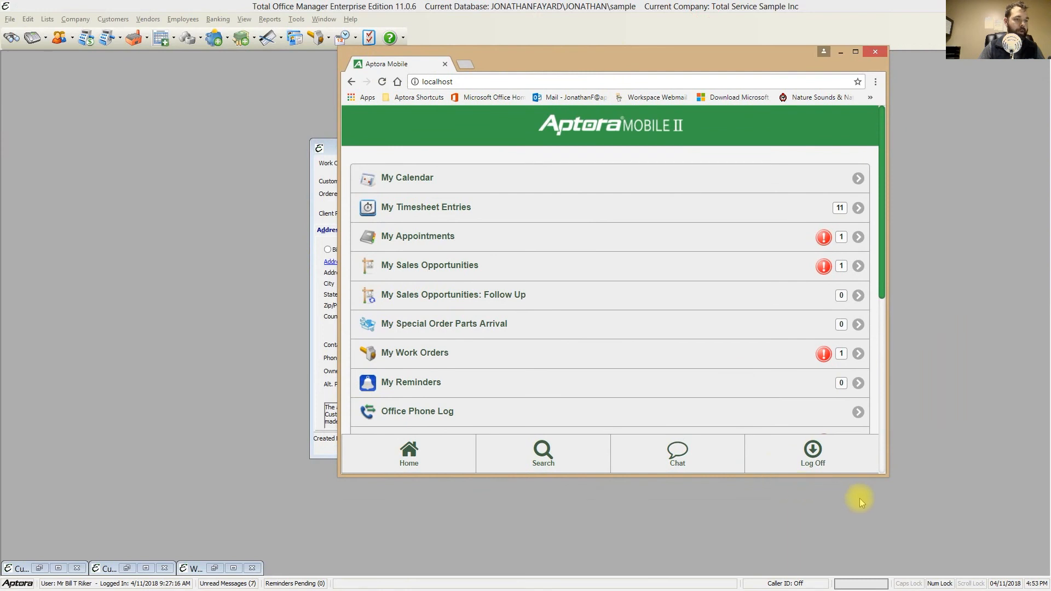
pyautogui.moveTo(885, 477); pyautogui.dragTo(587, 502)
pyautogui.scroll(-5, 452, 352)
pyautogui.scroll(5, 453, 347)
pyautogui.moveTo(585, 328); pyautogui.dragTo(924, 307)
pyautogui.moveTo(668, 63); pyautogui.dragTo(602, 90)
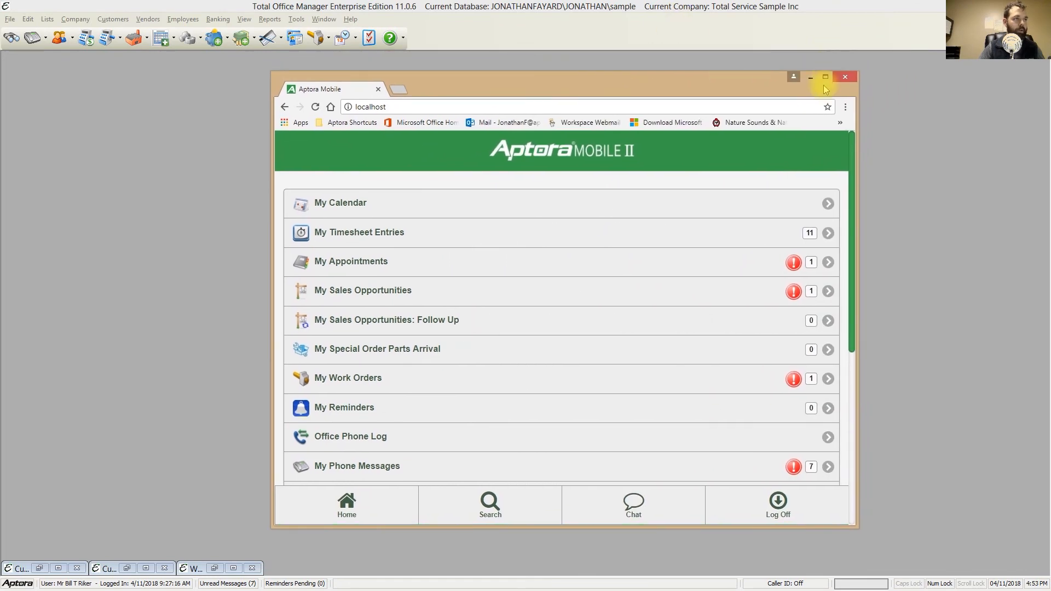
pyautogui.click(825, 78)
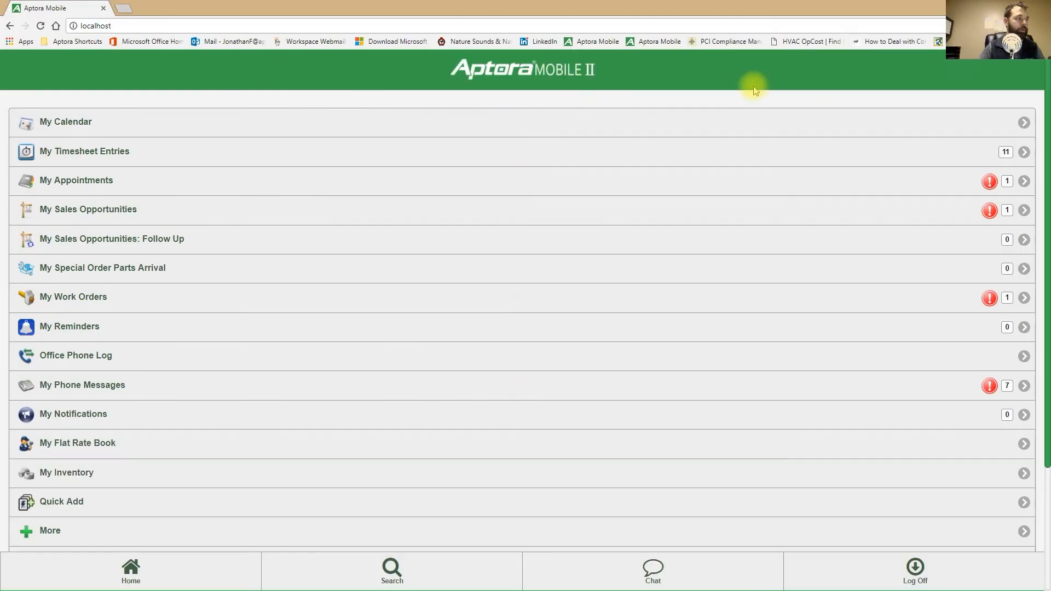
# Step: Open the "replace water heater" work order from My Work Orders and review its details, including its status and addresses
pyautogui.click(309, 299)
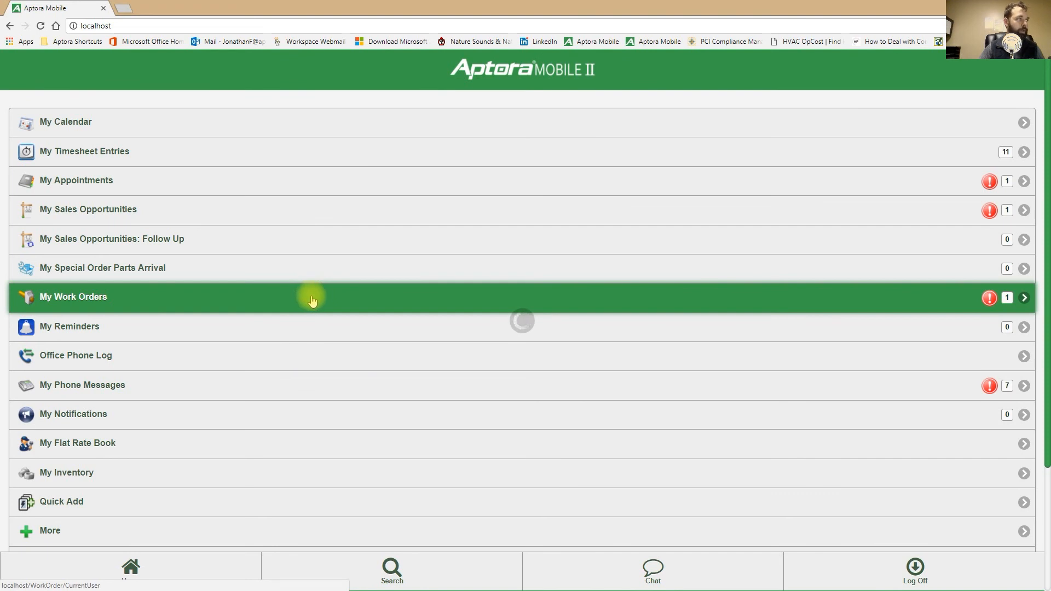
pyautogui.click(254, 157)
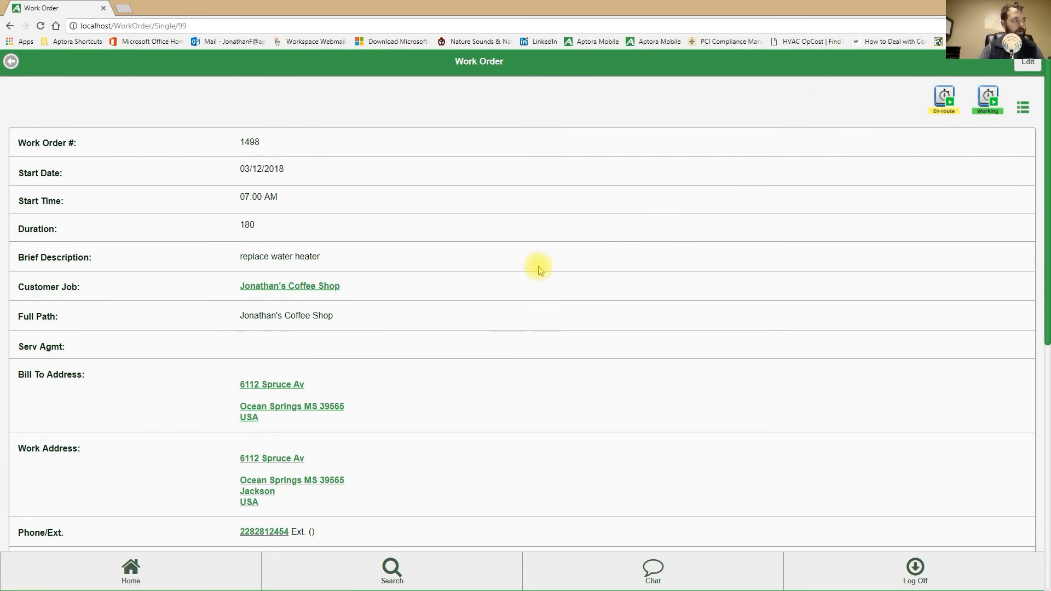
pyautogui.scroll(-1, 258, 308)
pyautogui.scroll(-2, 375, 272)
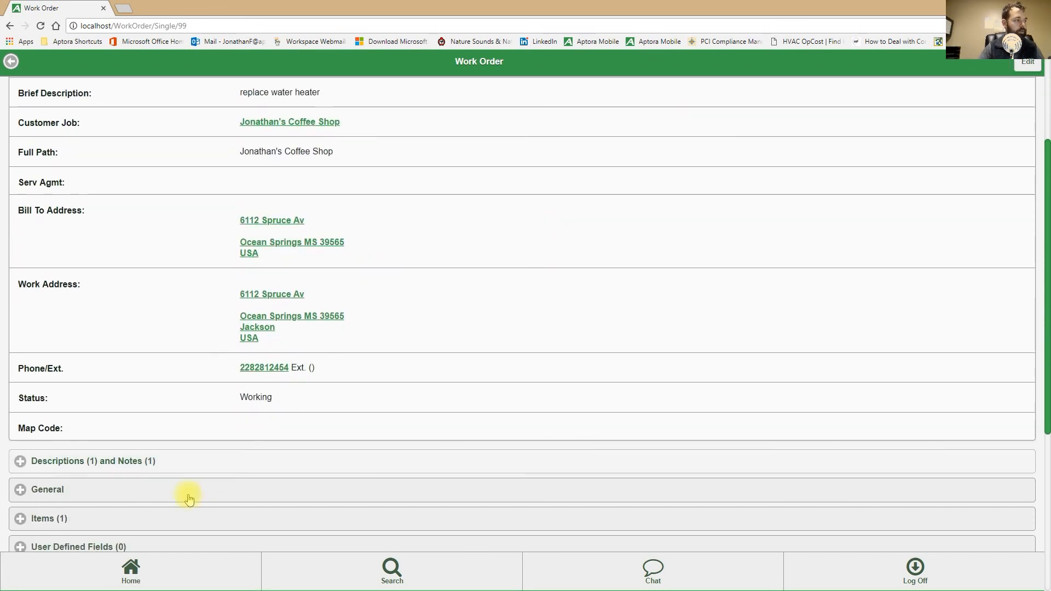
pyautogui.scroll(3, 82, 485)
pyautogui.scroll(-1, 32, 506)
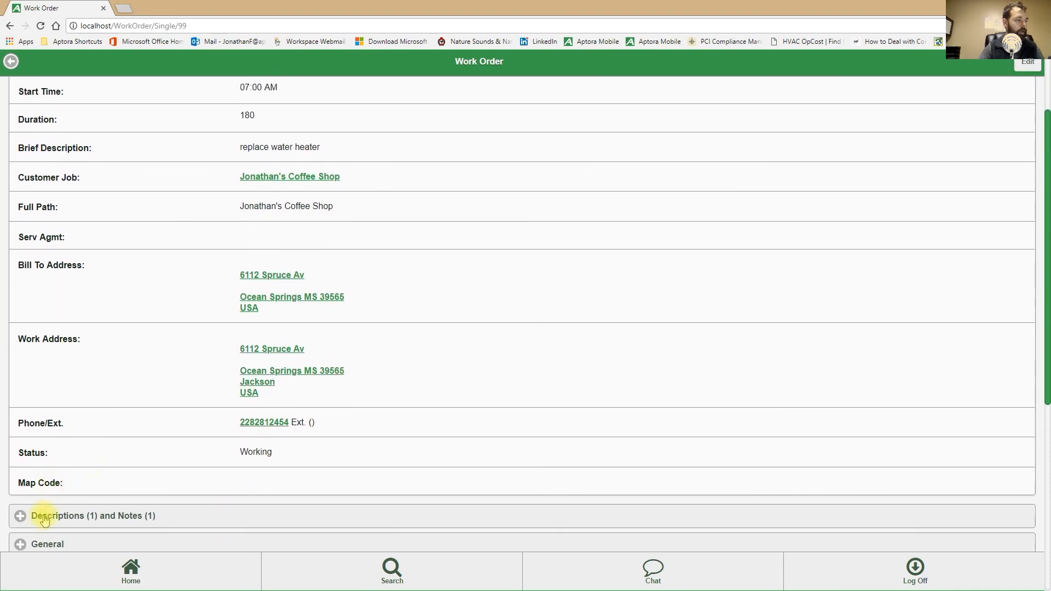
pyautogui.scroll(1, 509, 243)
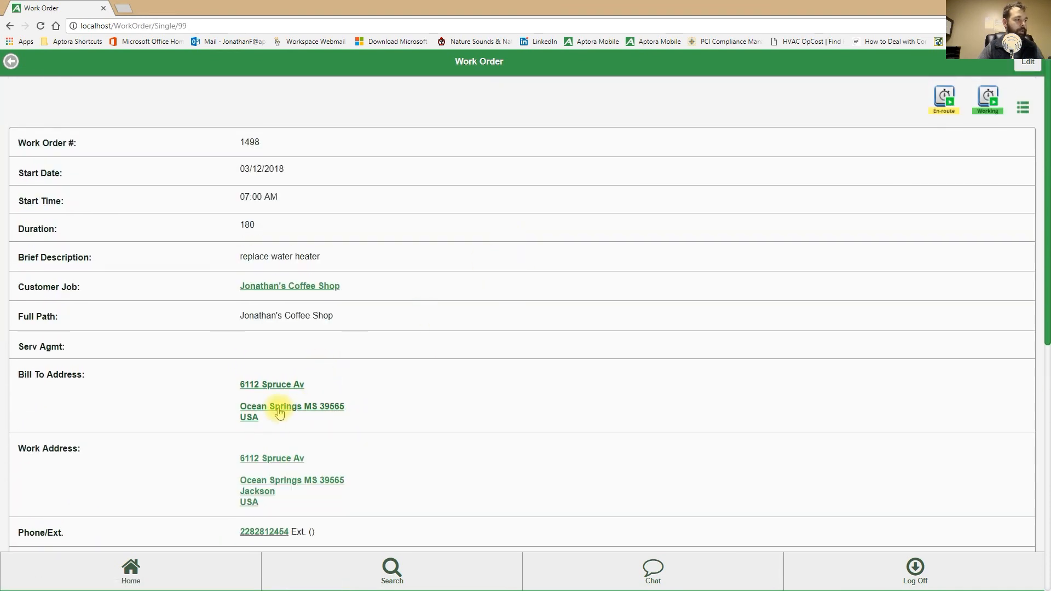
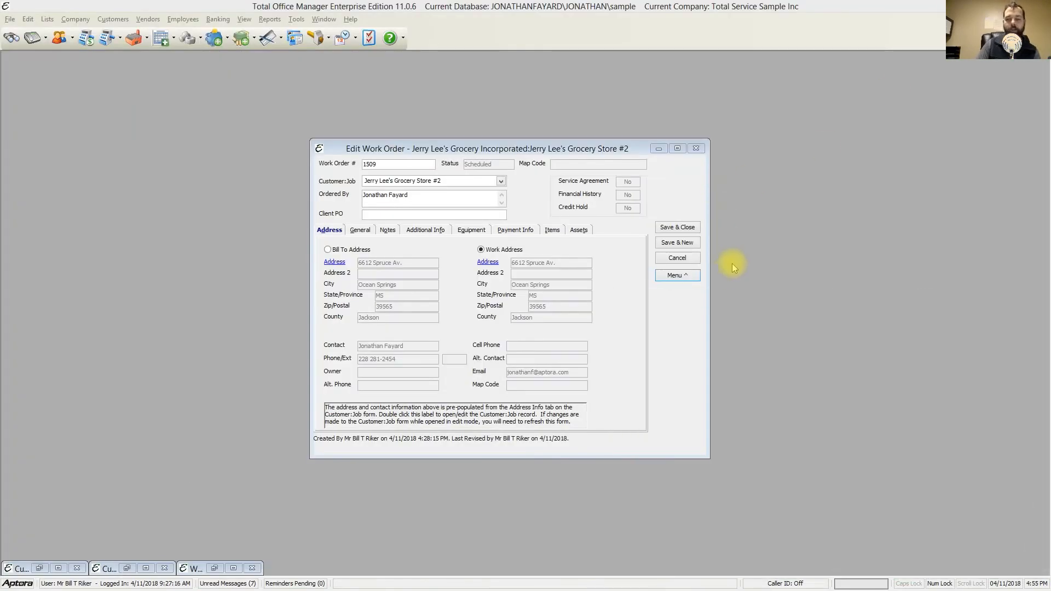
# Step: Examine the actions available for the Jerry Lee's Grocery Store #2 work order, including the related records it can create and its printing options
pyautogui.moveTo(572, 149); pyautogui.dragTo(599, 144)
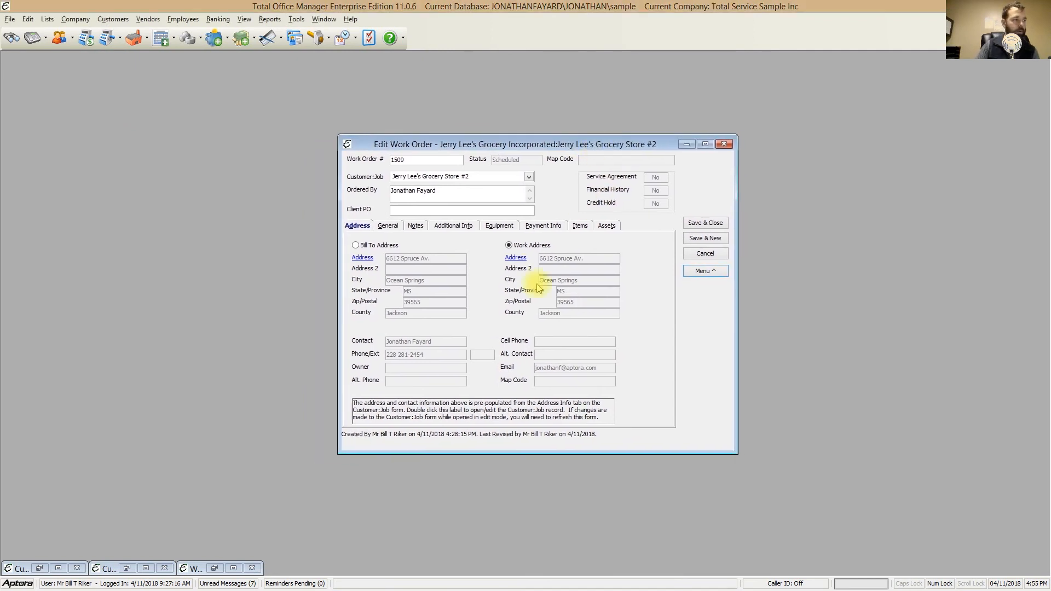
pyautogui.click(705, 272)
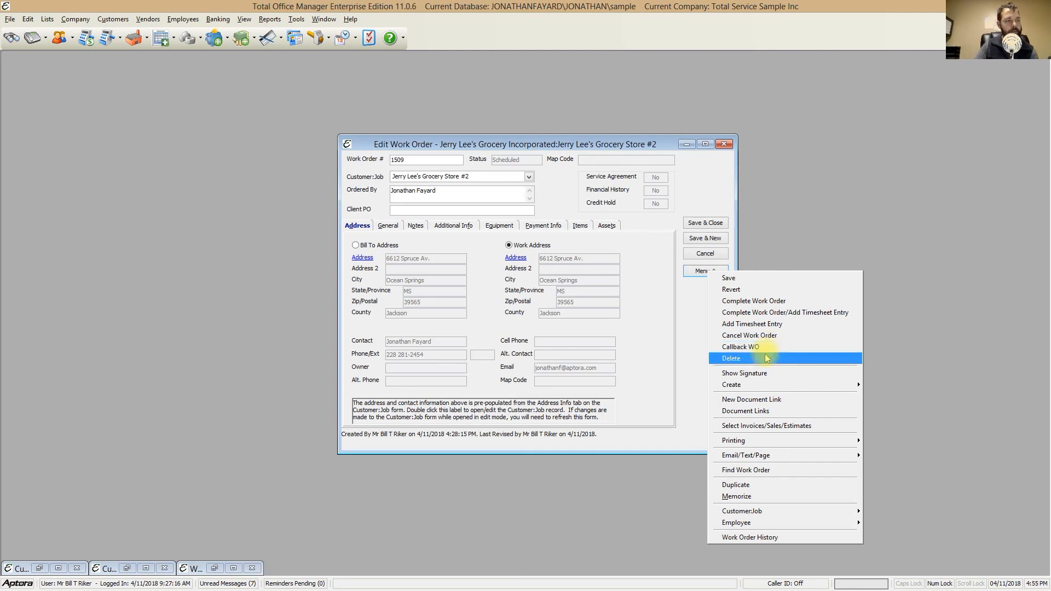
pyautogui.click(702, 317)
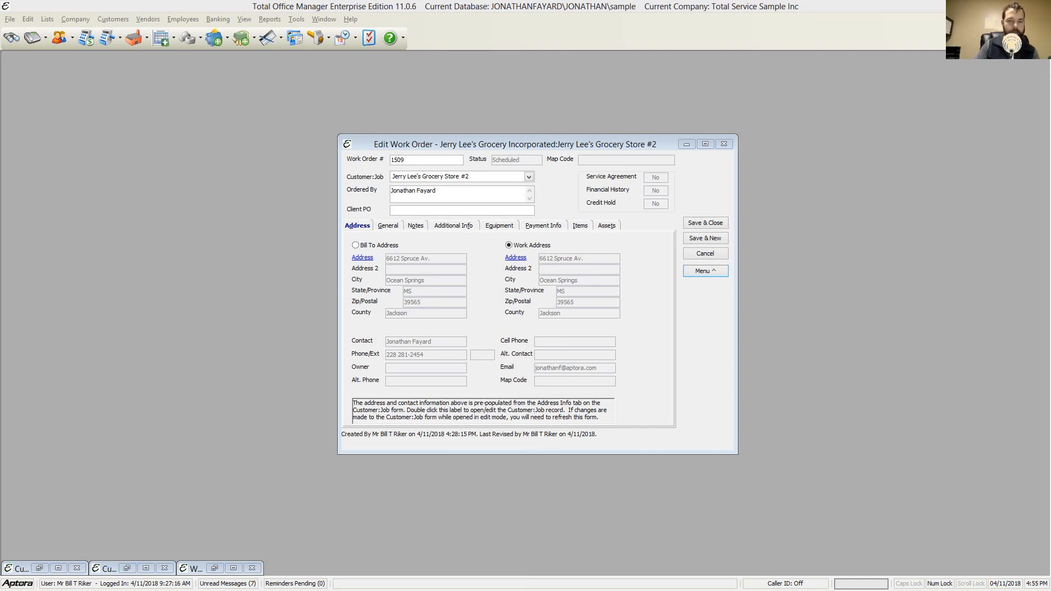
pyautogui.click(704, 271)
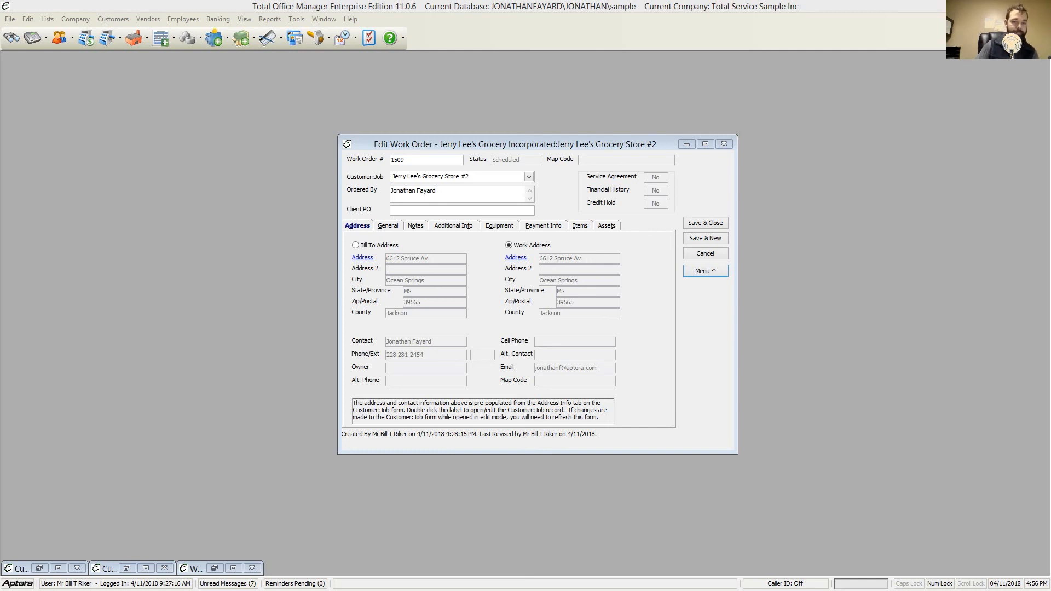
pyautogui.click(706, 273)
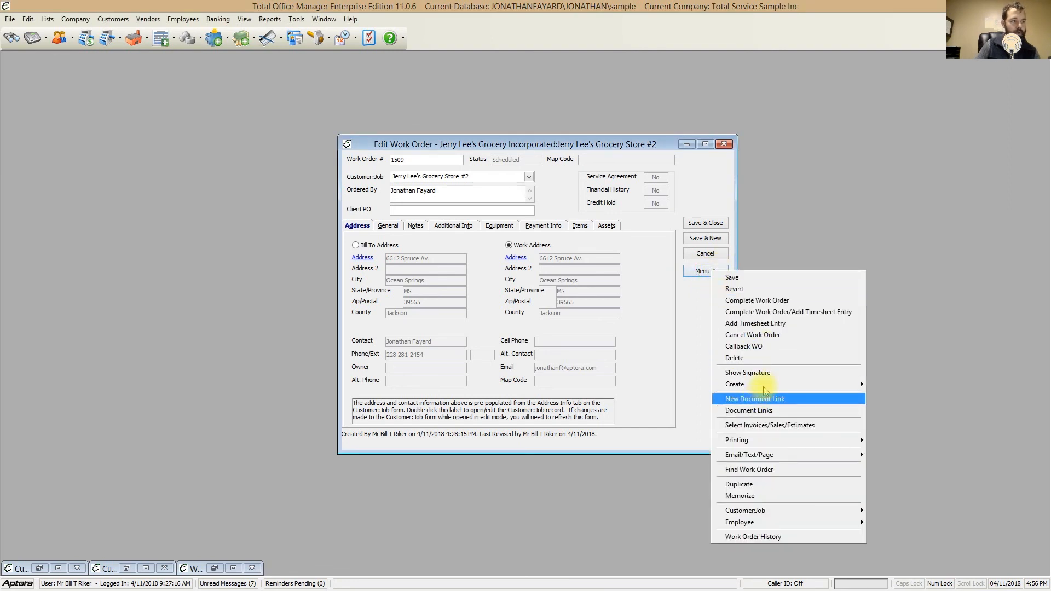
pyautogui.moveTo(771, 386)
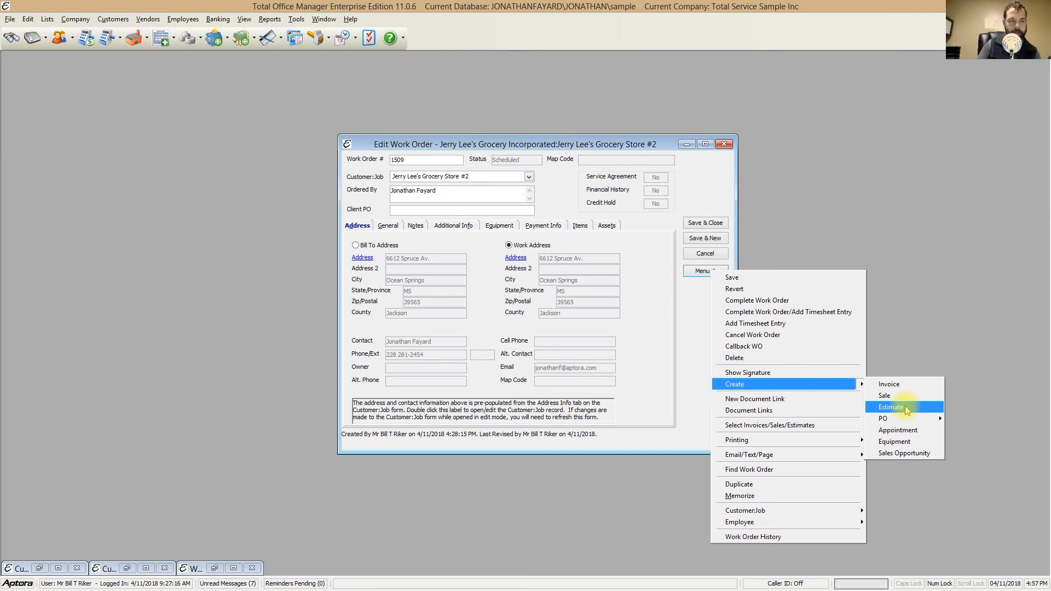
pyautogui.moveTo(906, 420)
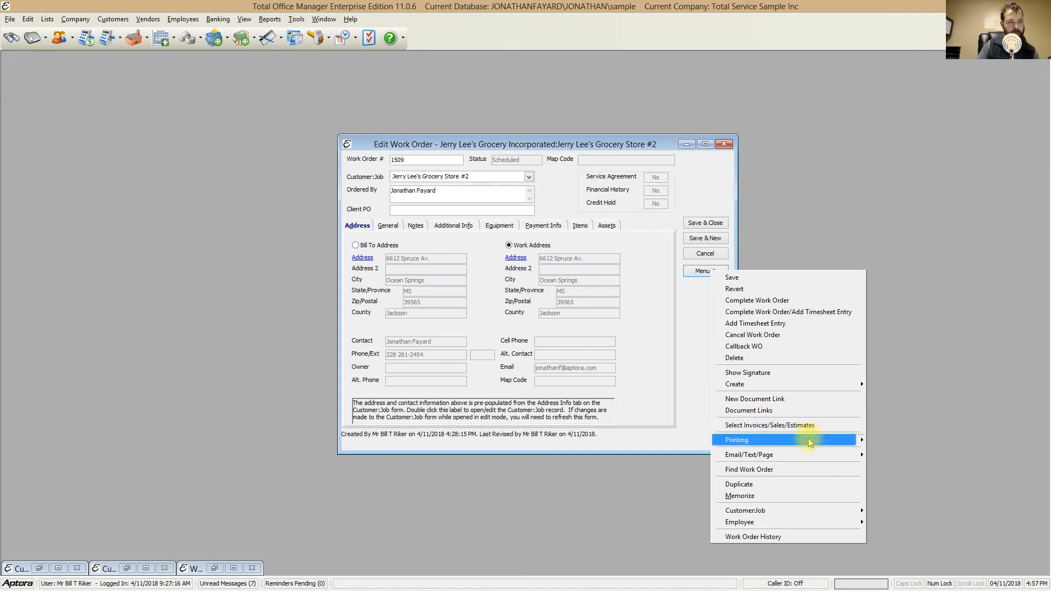
pyautogui.moveTo(810, 440)
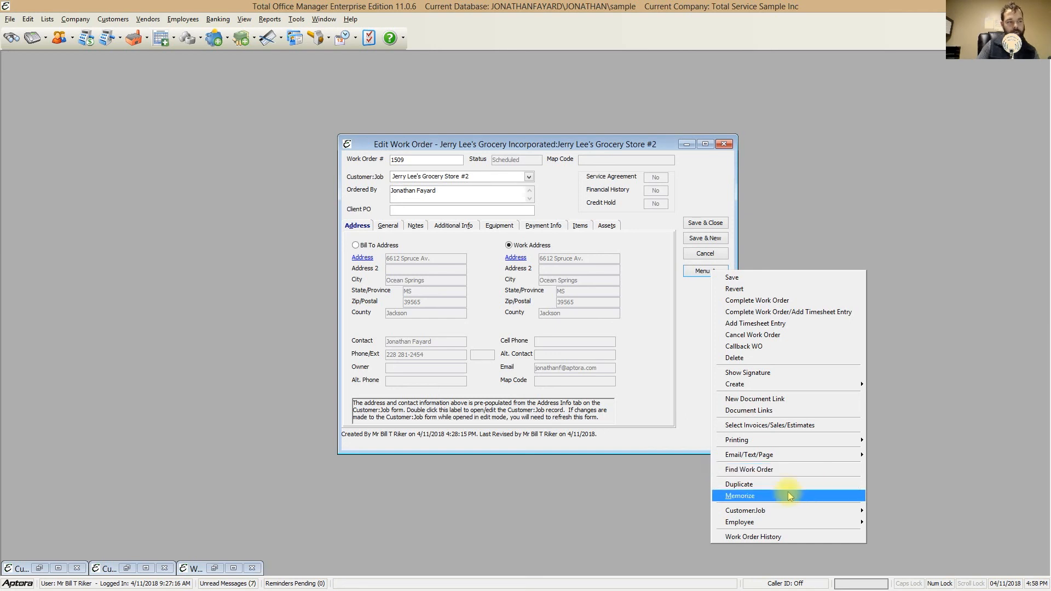
# Step: Start duplicating the Jerry Lee's Grocery Store #2 work order and try making the copies repeat weekly
pyautogui.click(796, 485)
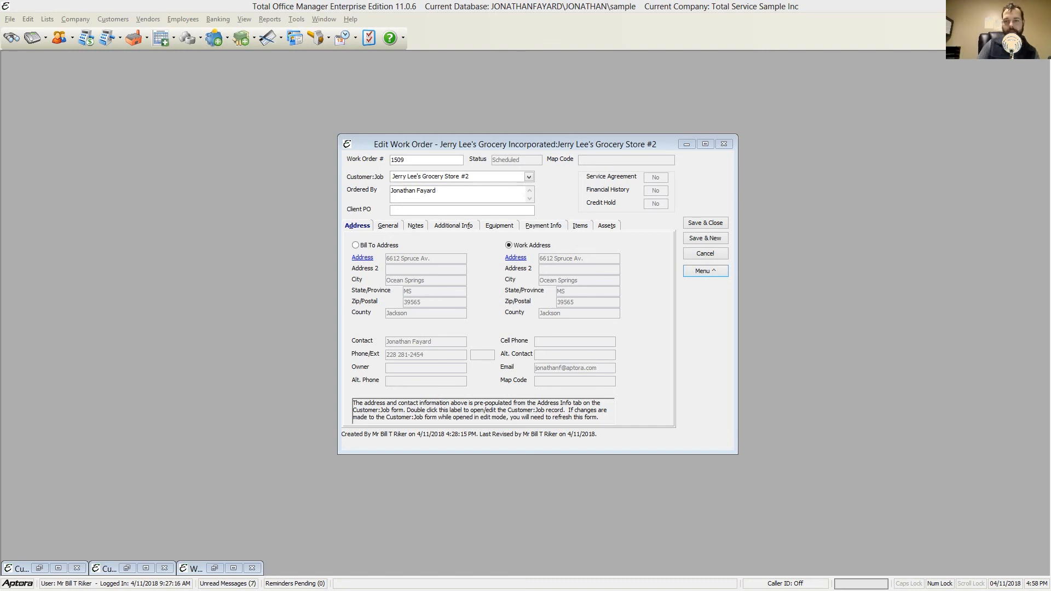
pyautogui.click(703, 269)
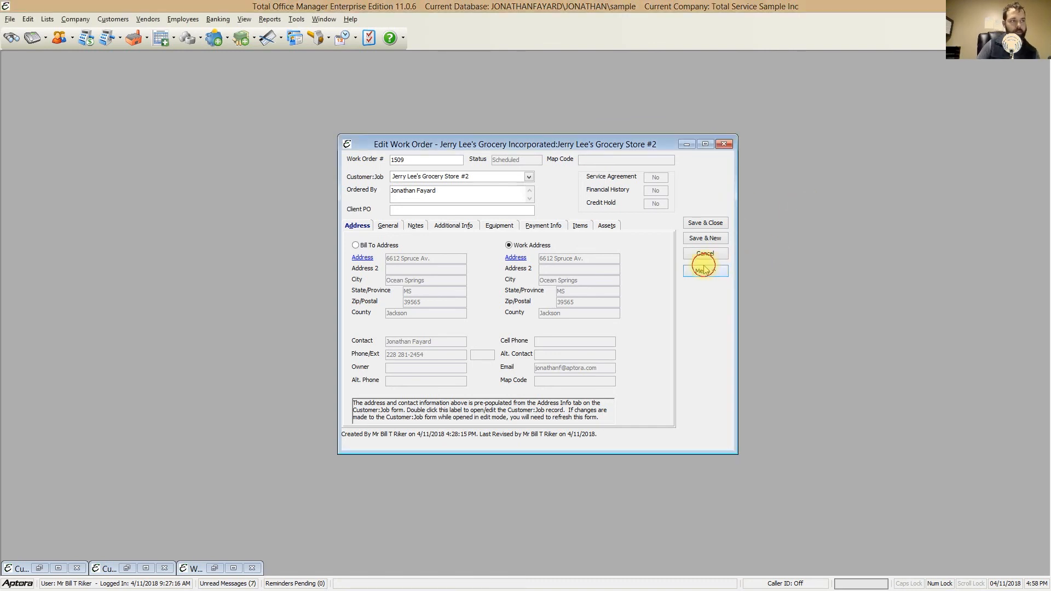
pyautogui.click(774, 476)
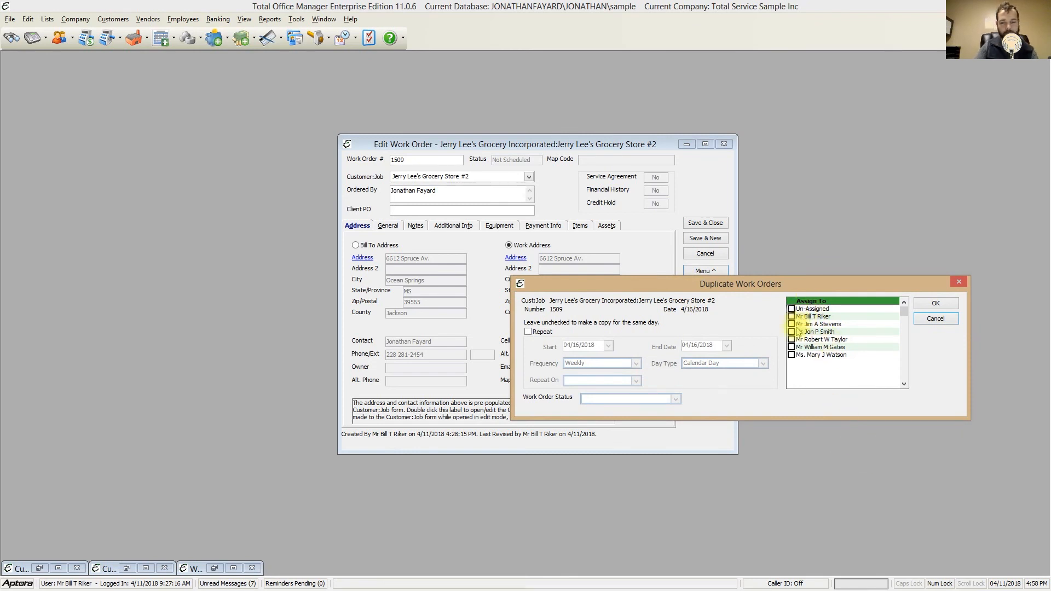
pyautogui.click(528, 332)
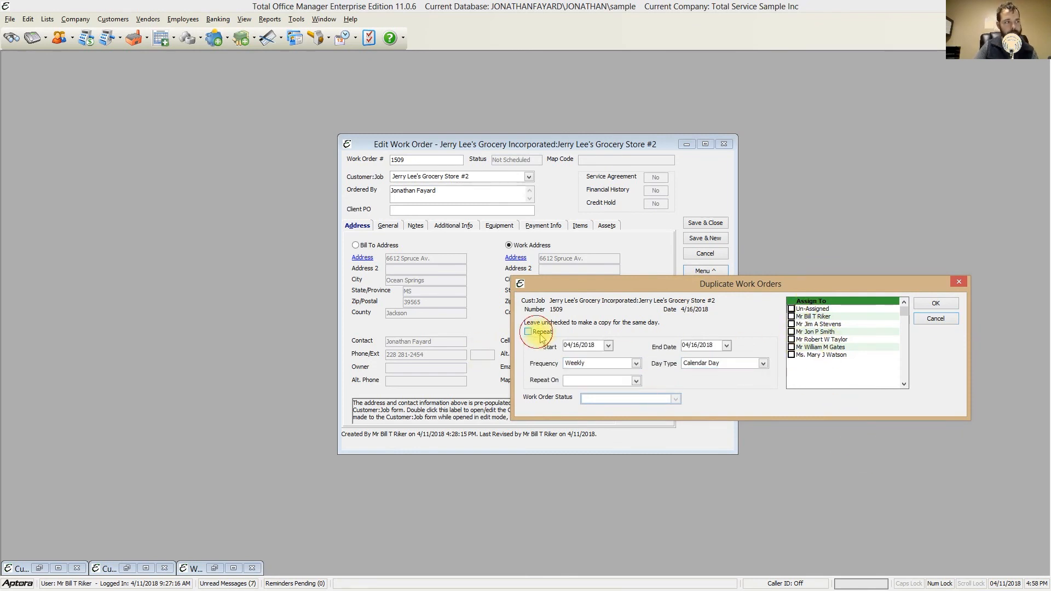
pyautogui.click(608, 364)
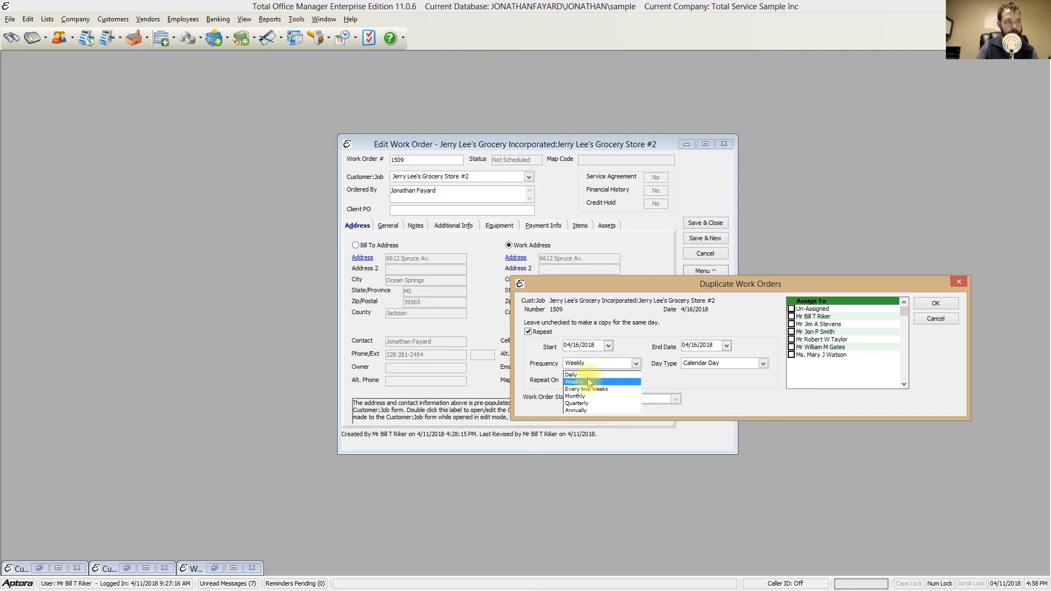
pyautogui.click(596, 381)
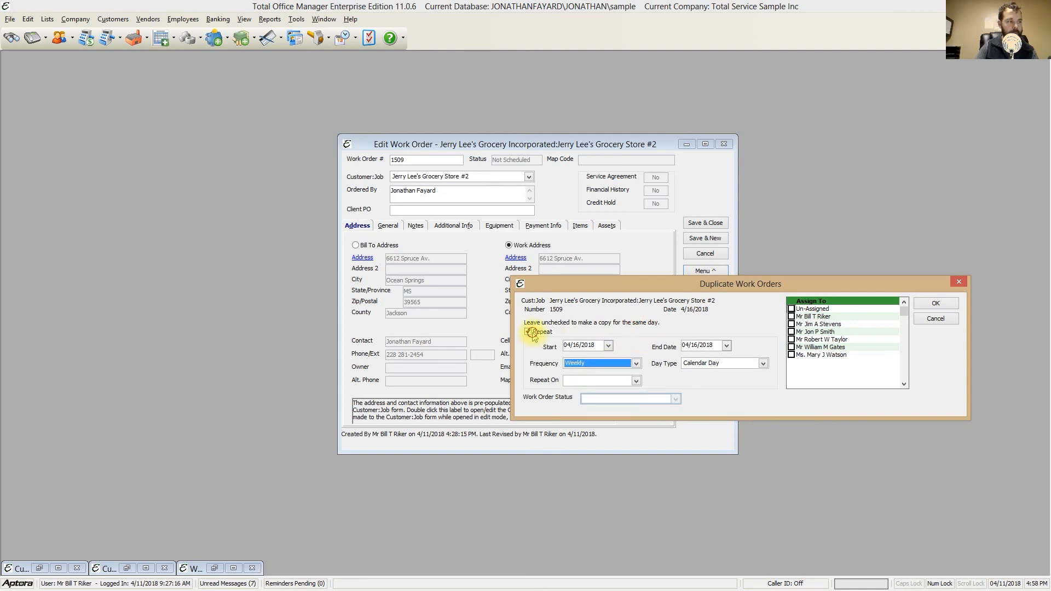
pyautogui.click(528, 332)
pyautogui.click(528, 331)
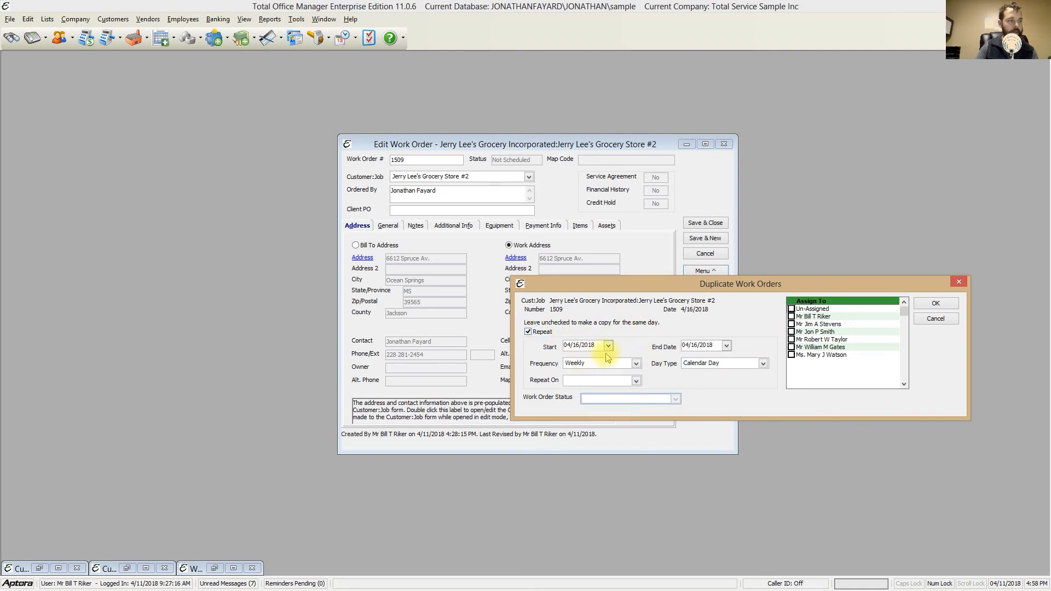
# Step: Try a daily repeat starting 04/17/2018 for the duplicates, check the end date choices, and leave without duplicating
pyautogui.click(608, 345)
pyautogui.click(555, 407)
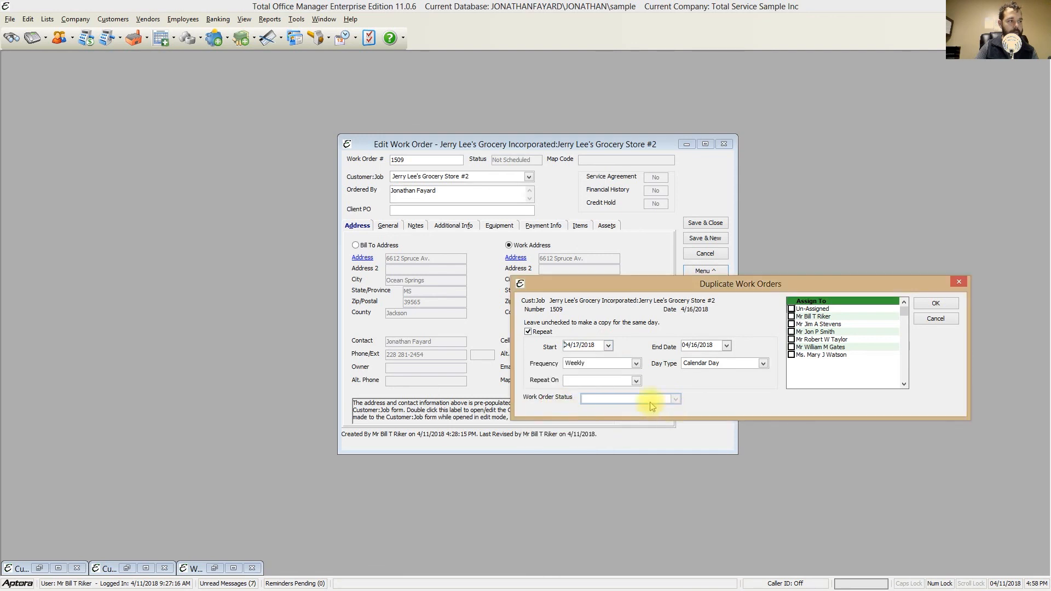
pyautogui.click(635, 363)
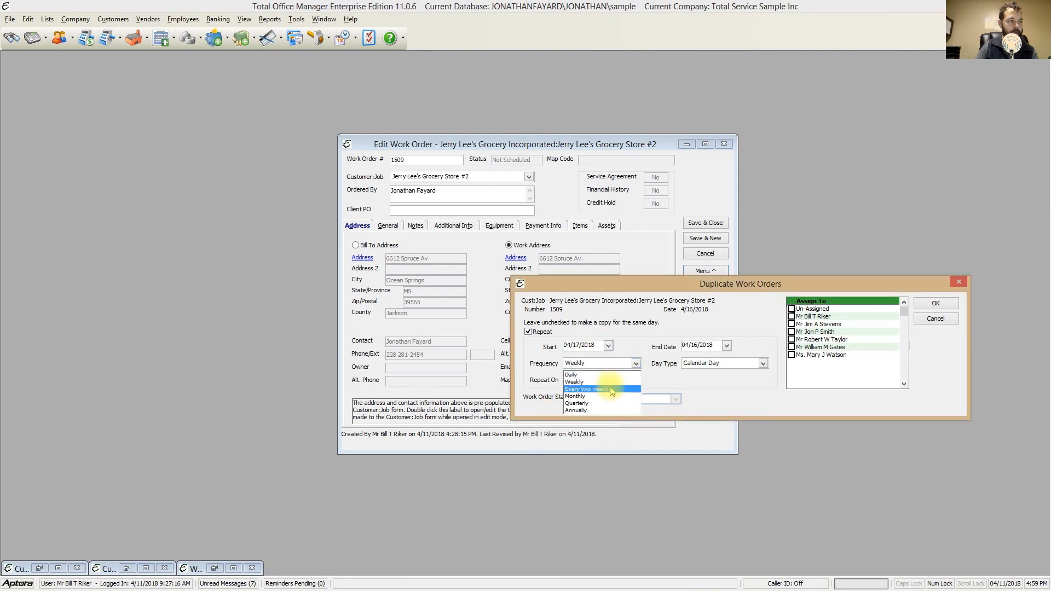
pyautogui.click(613, 381)
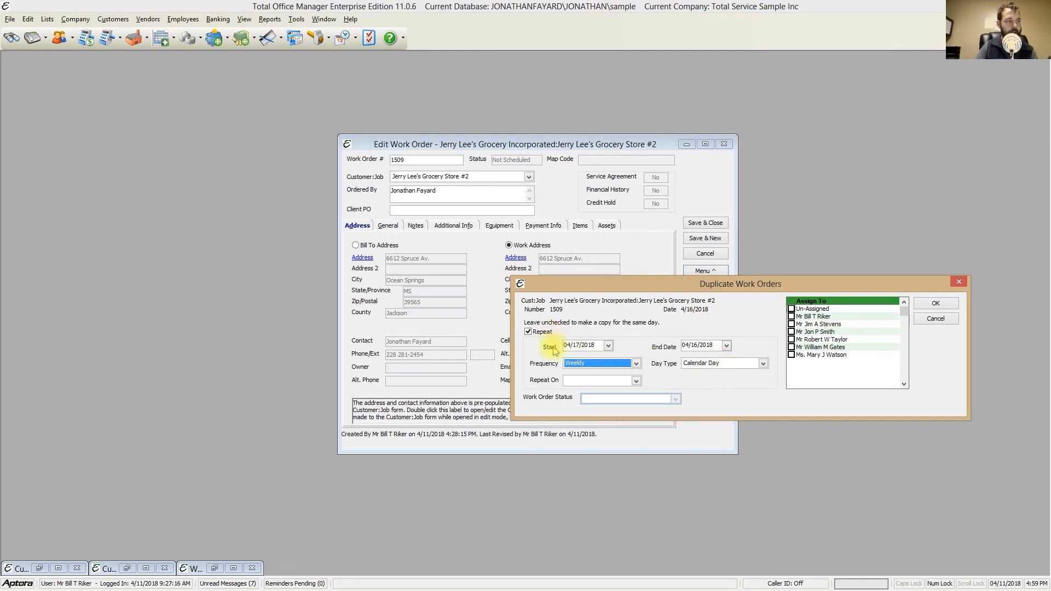
pyautogui.click(636, 363)
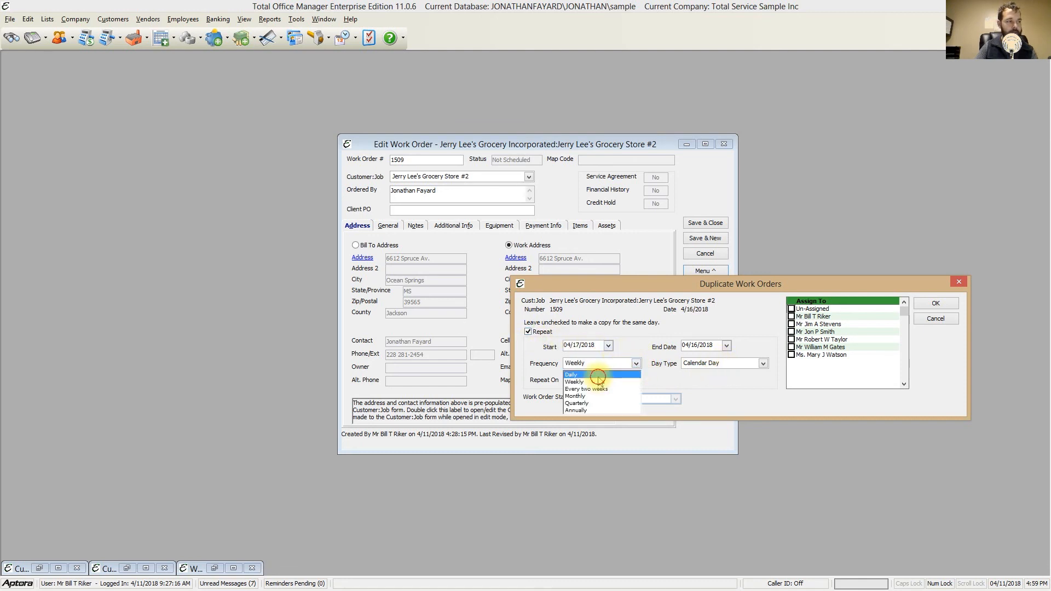
pyautogui.click(599, 373)
pyautogui.click(726, 346)
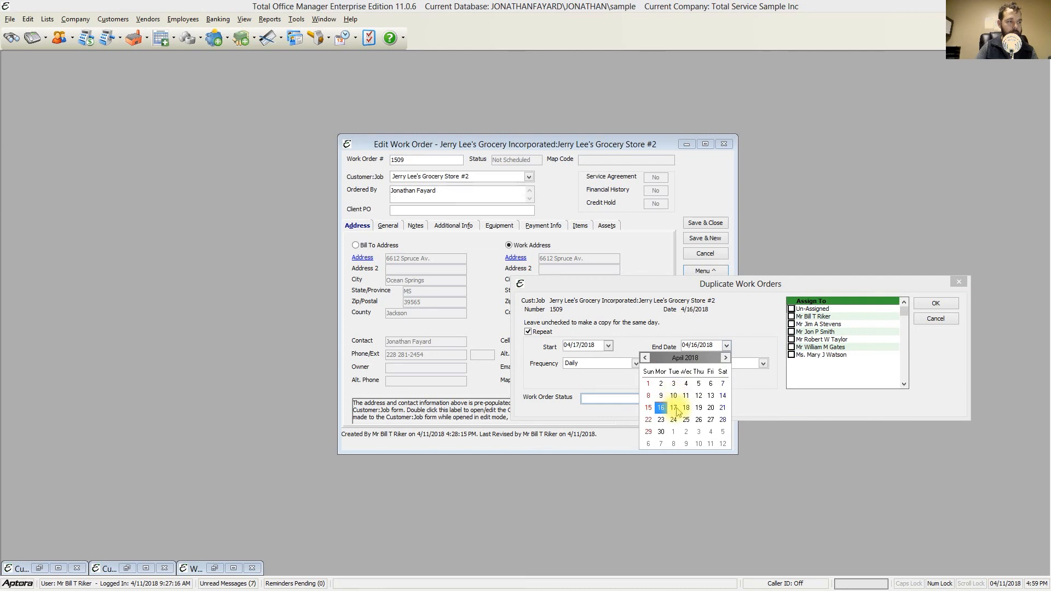
pyautogui.click(718, 324)
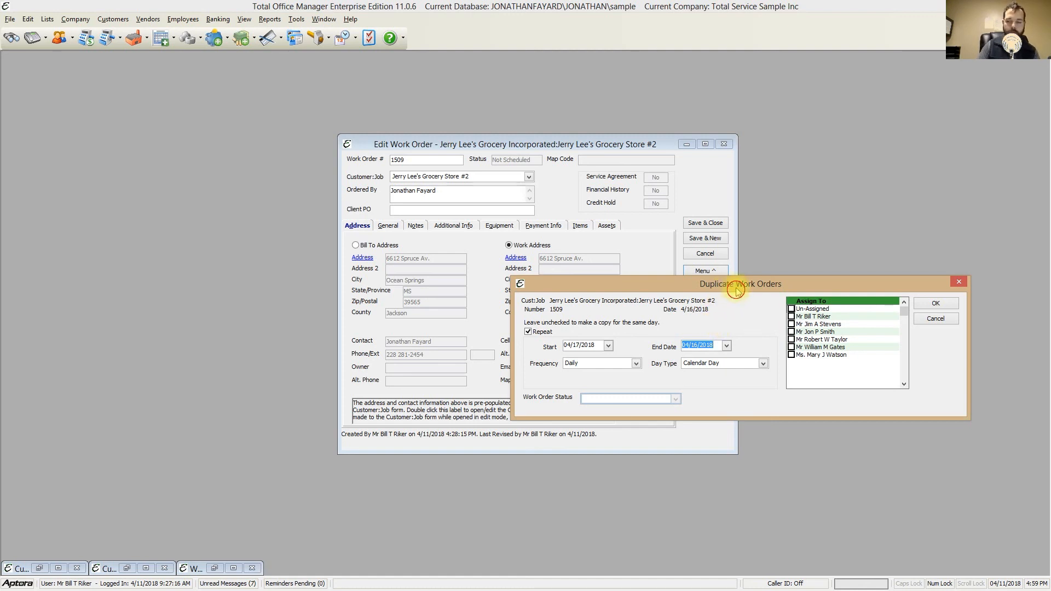
pyautogui.moveTo(735, 291); pyautogui.dragTo(729, 279)
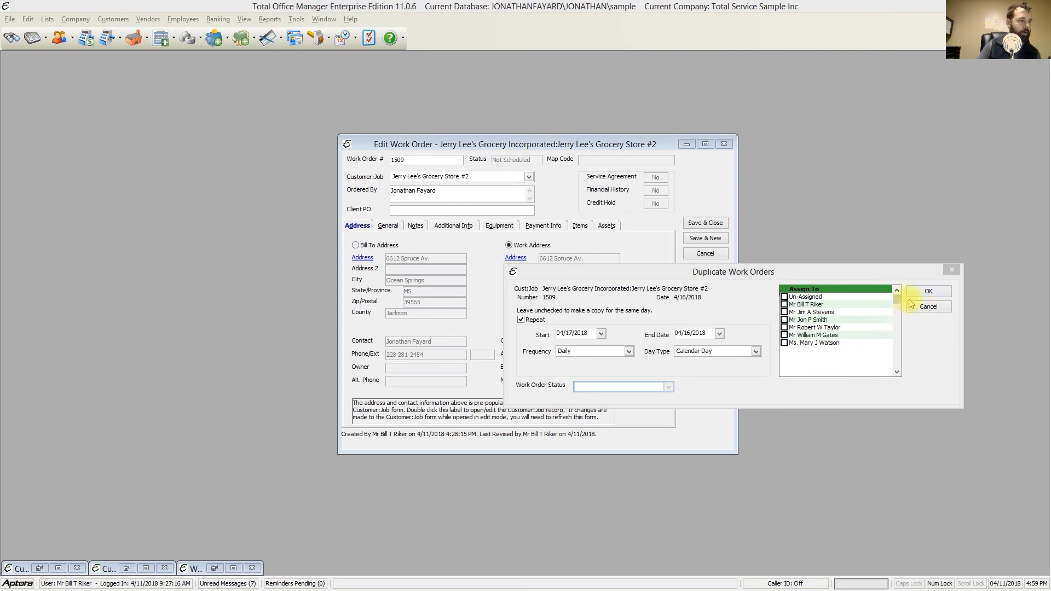
pyautogui.click(952, 270)
# Step: Start memorizing the work order as a transaction named Work Order and set its reminder to Remind Me
pyautogui.click(710, 272)
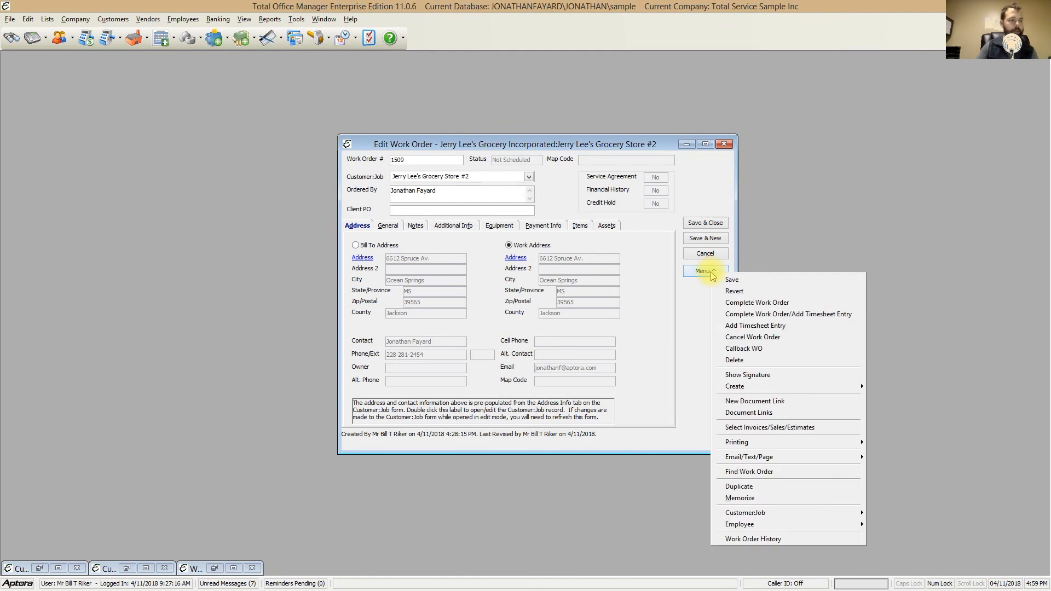
pyautogui.click(741, 498)
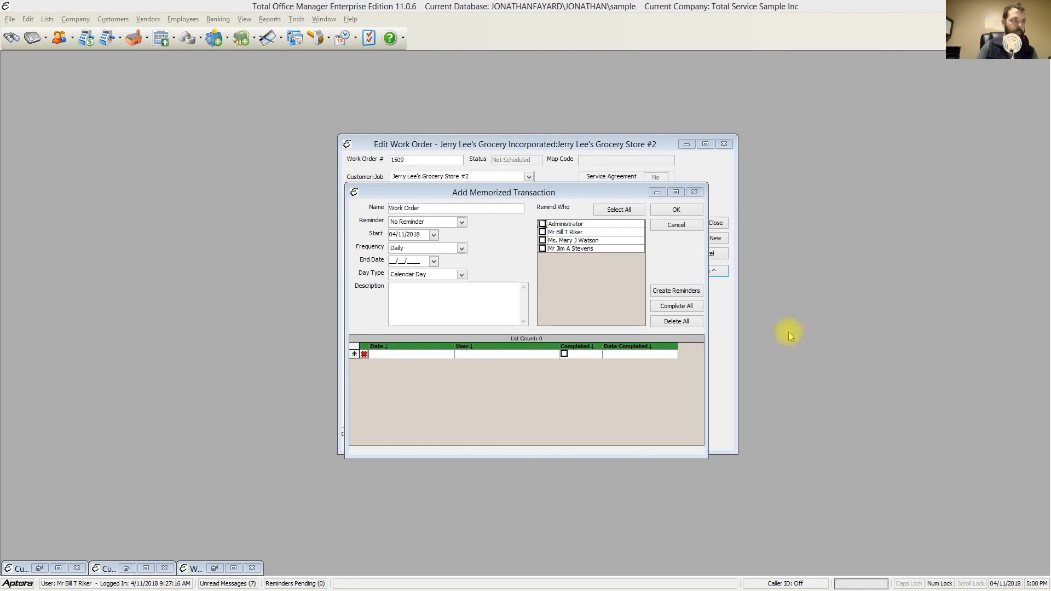
pyautogui.moveTo(570, 197); pyautogui.dragTo(744, 283)
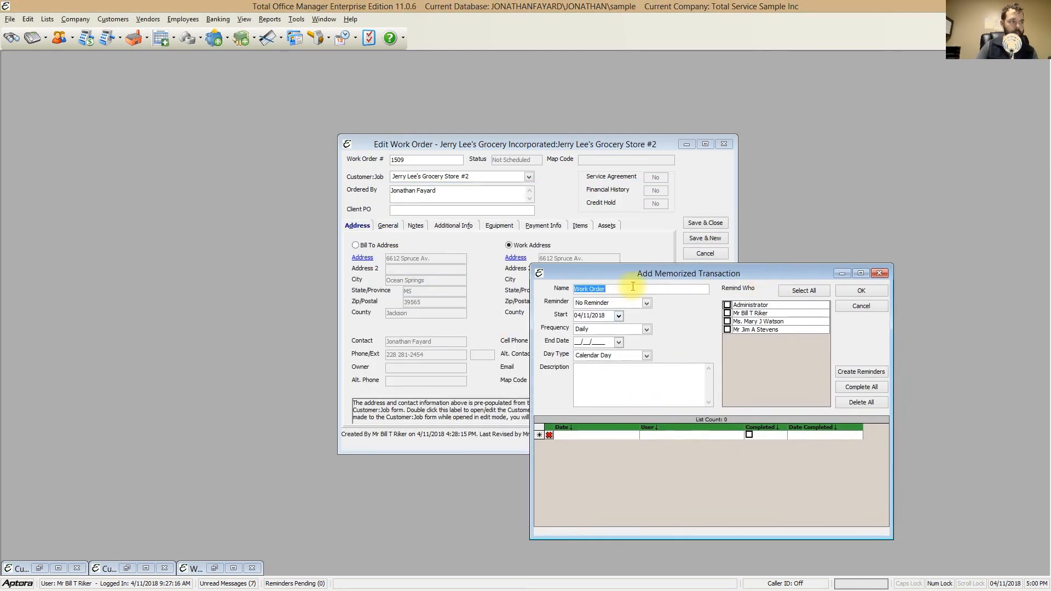
pyautogui.click(627, 287)
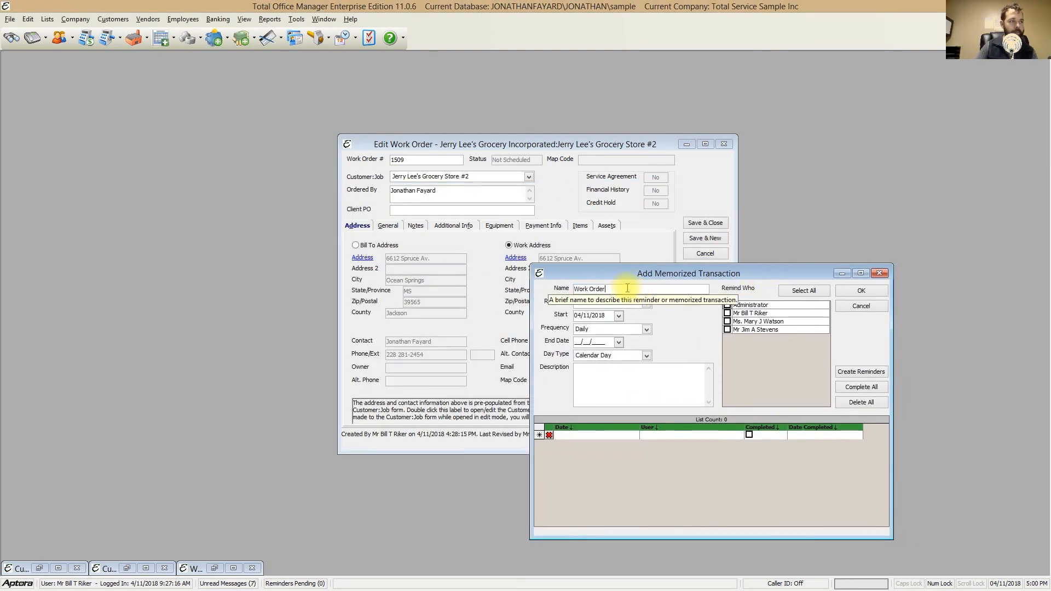
pyautogui.moveTo(644, 274); pyautogui.dragTo(623, 266)
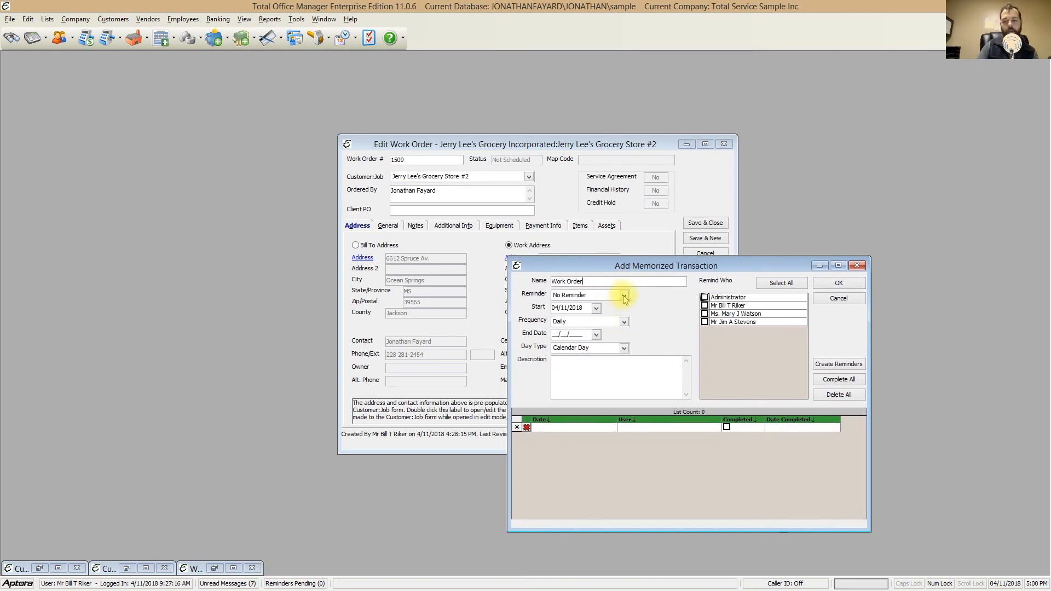
pyautogui.click(624, 297)
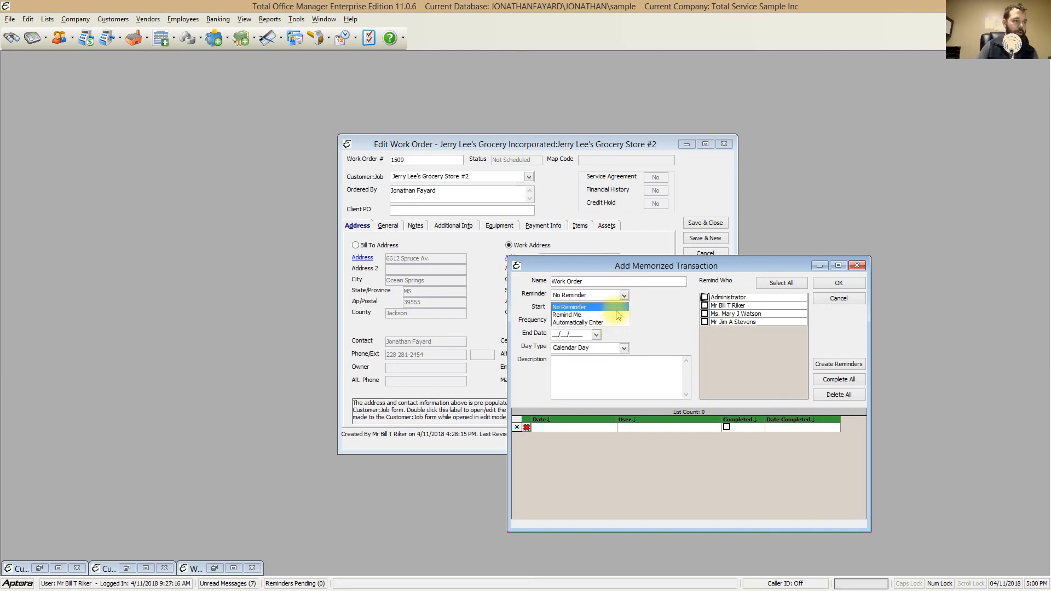
pyautogui.click(624, 308)
pyautogui.click(624, 296)
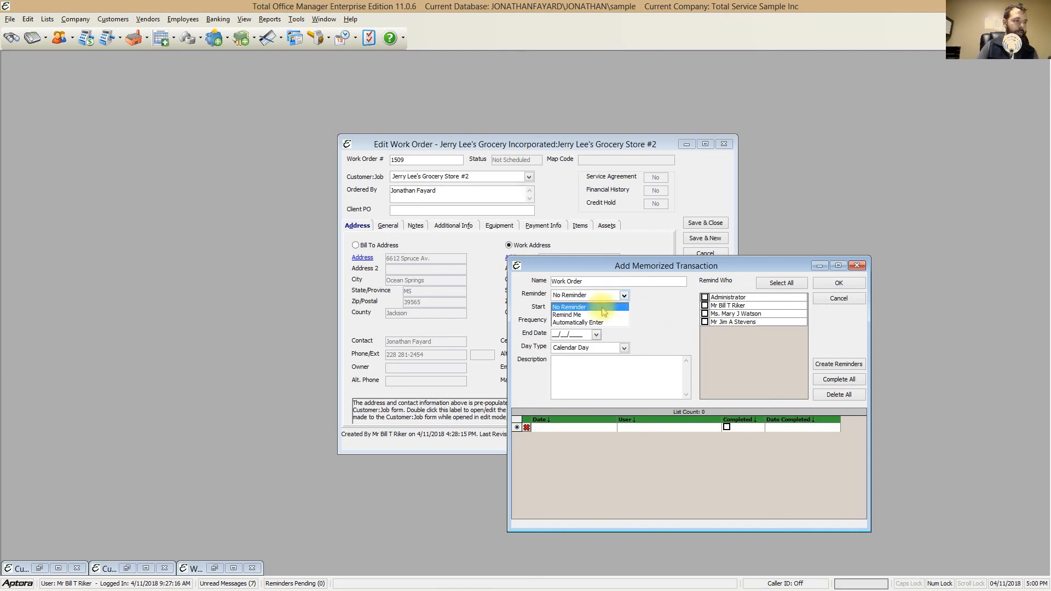
pyautogui.click(586, 315)
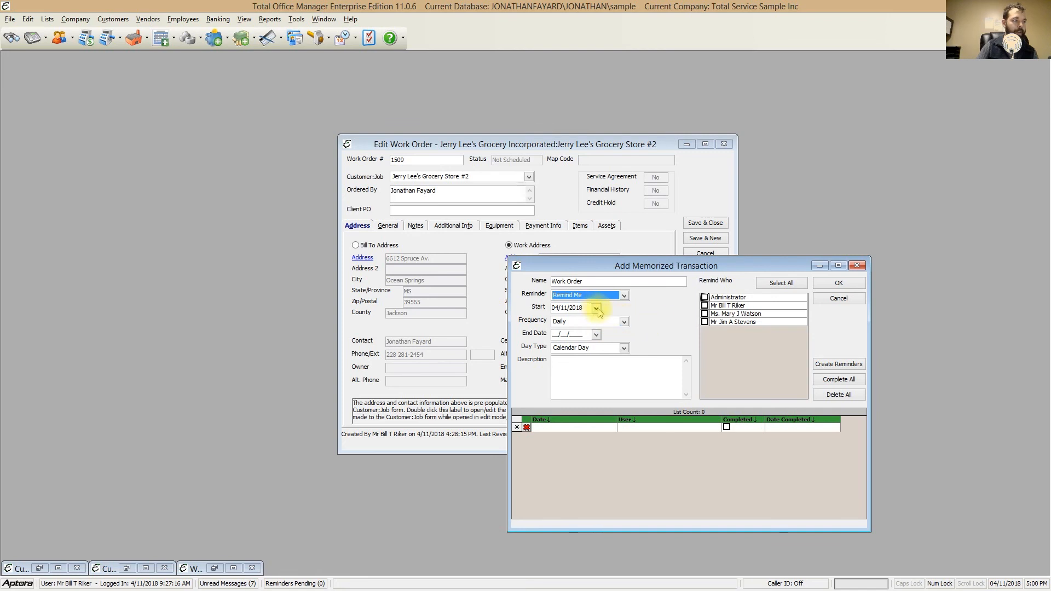
# Step: Set the memorized transaction's frequency to Monthly and check the end date calendar, leaving the date blank
pyautogui.click(624, 323)
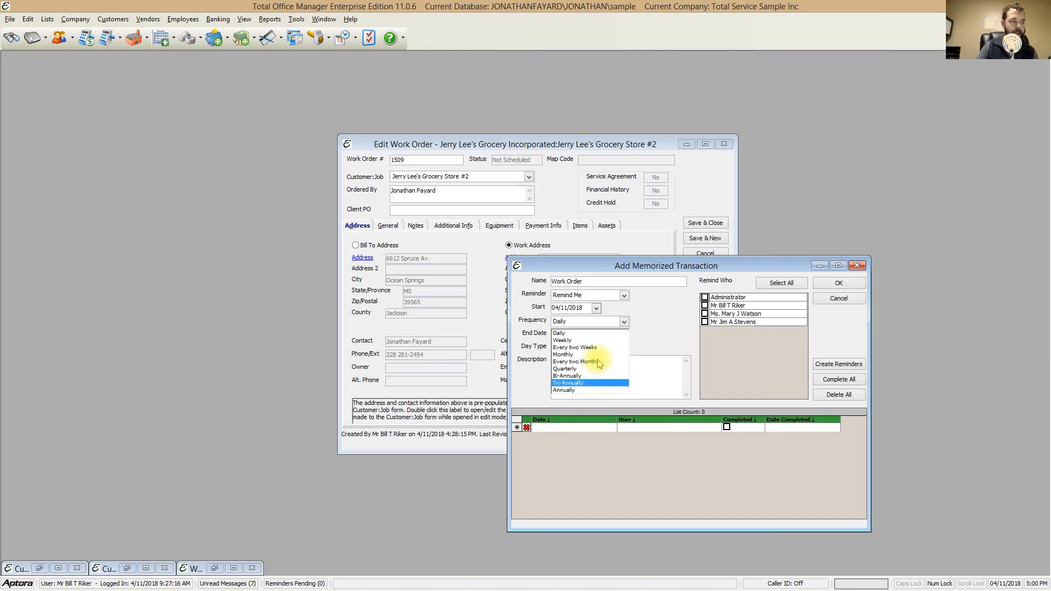
pyautogui.click(666, 308)
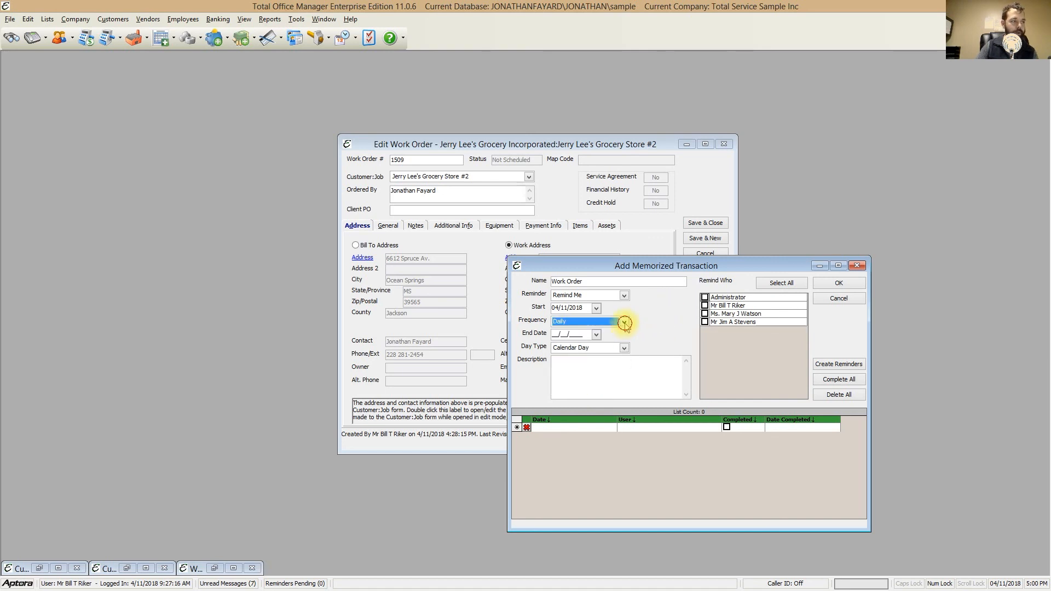
pyautogui.click(624, 322)
pyautogui.click(591, 355)
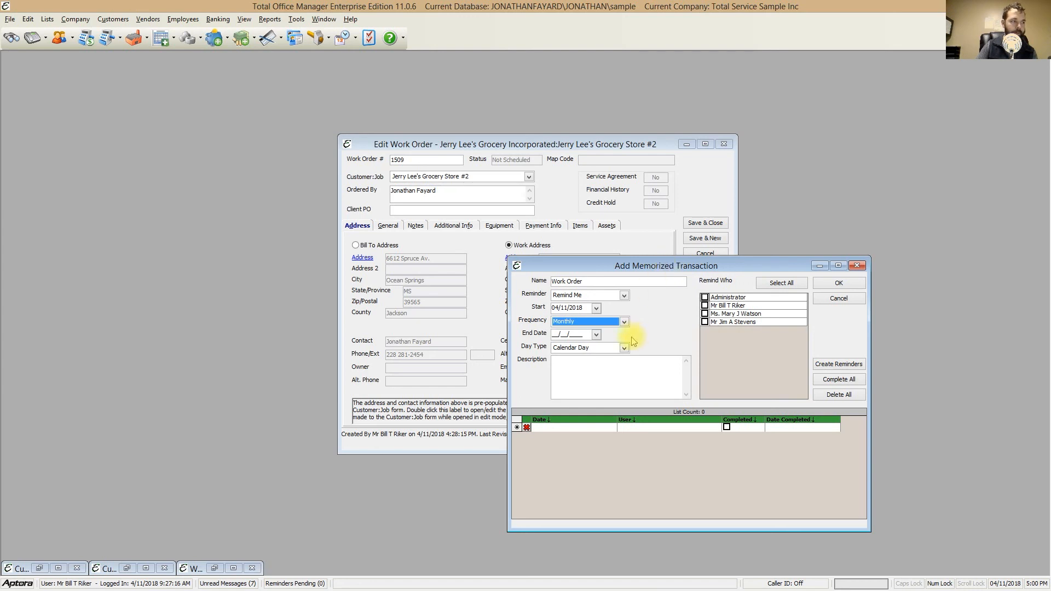
pyautogui.click(595, 334)
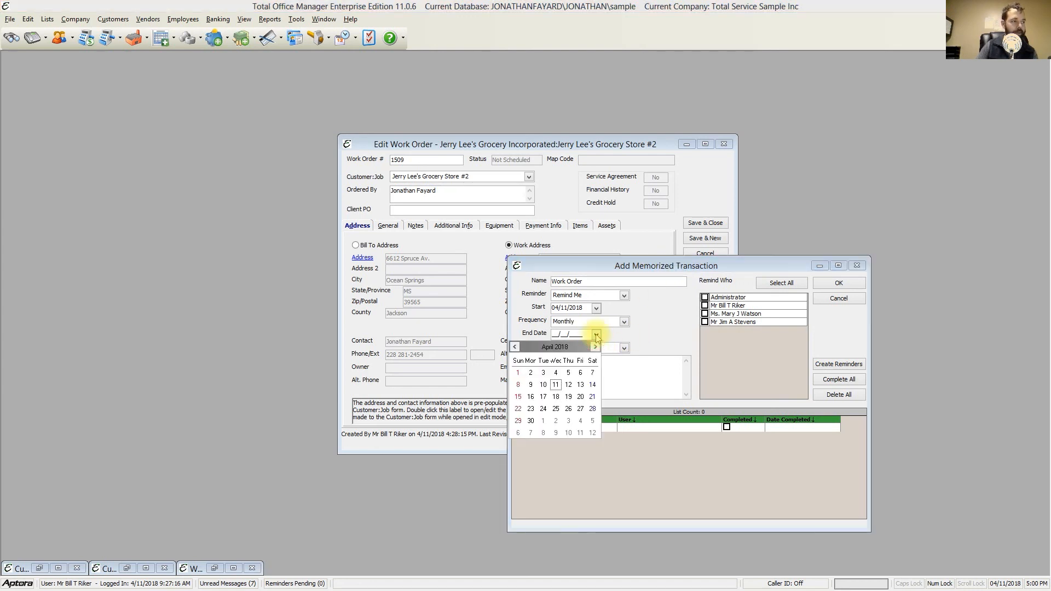
pyautogui.click(596, 335)
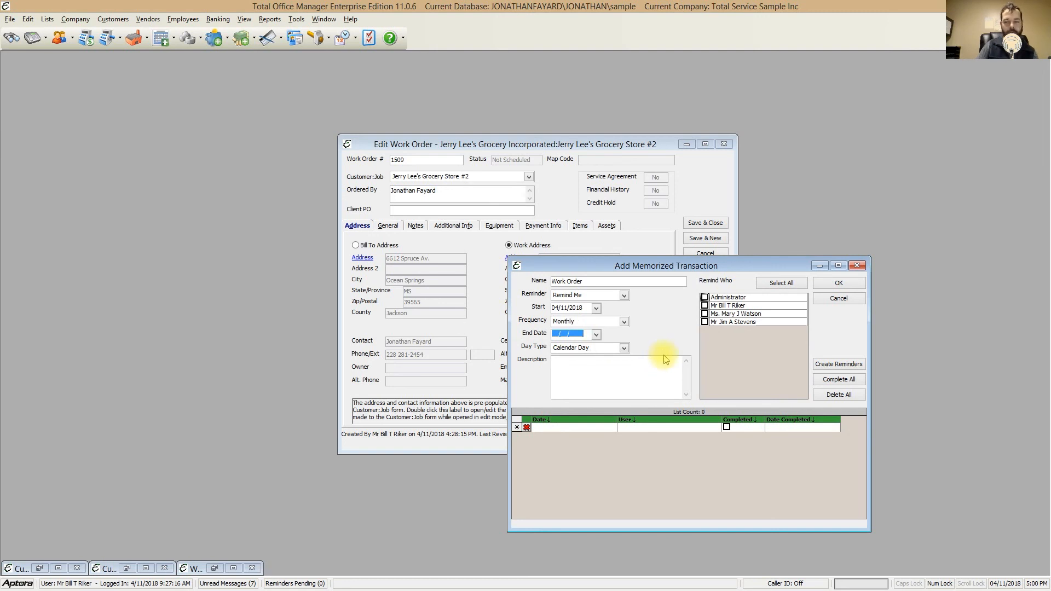
# Step: Close the memorized transaction setup without saving it
pyautogui.click(601, 376)
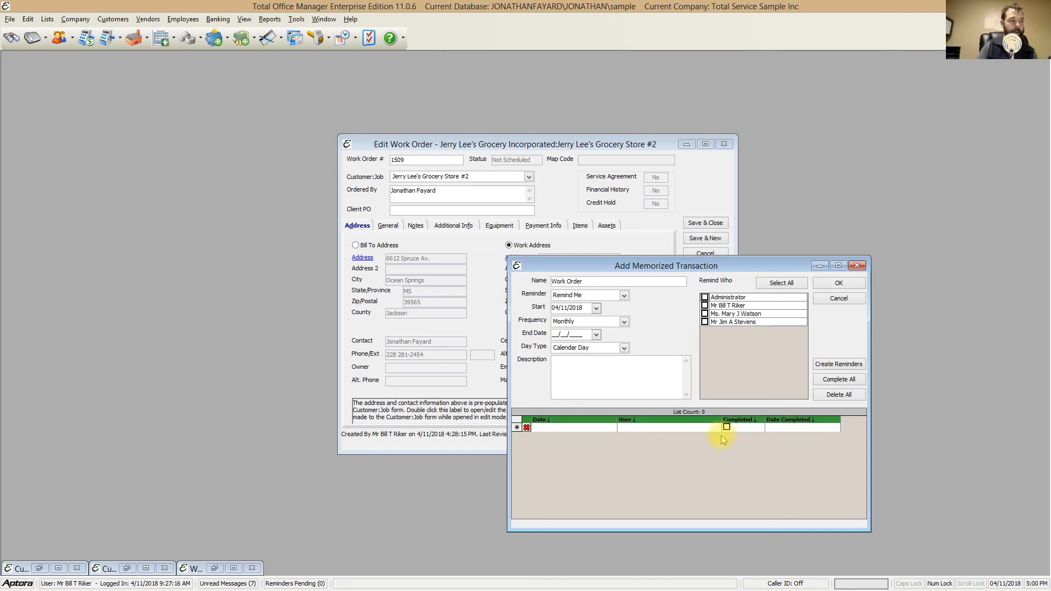
pyautogui.click(857, 265)
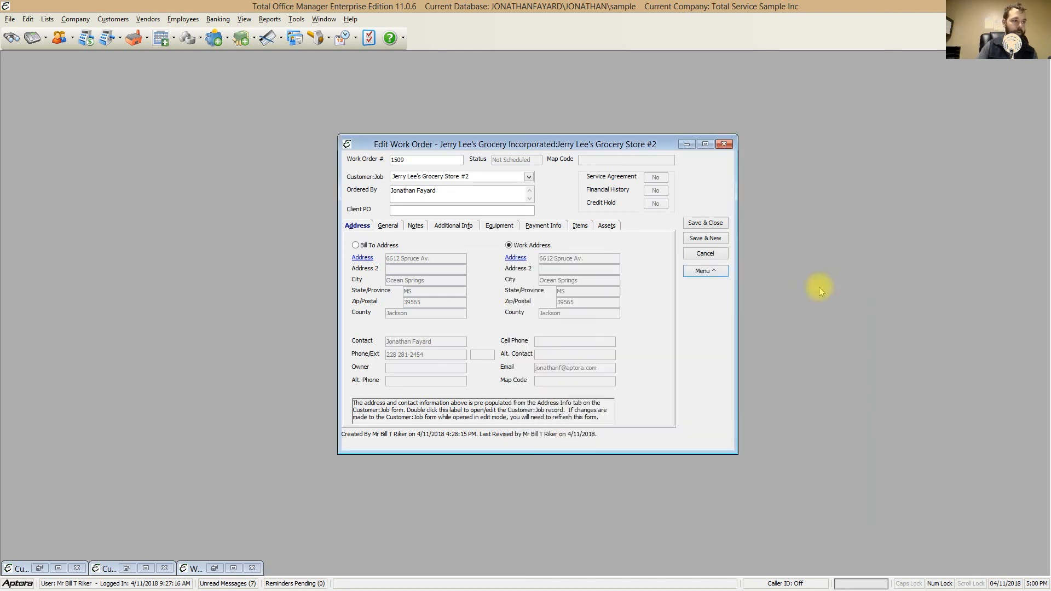
# Step: Open the customer's contact log from the Jerry Lee's Grocery Store #2 work order
pyautogui.click(701, 271)
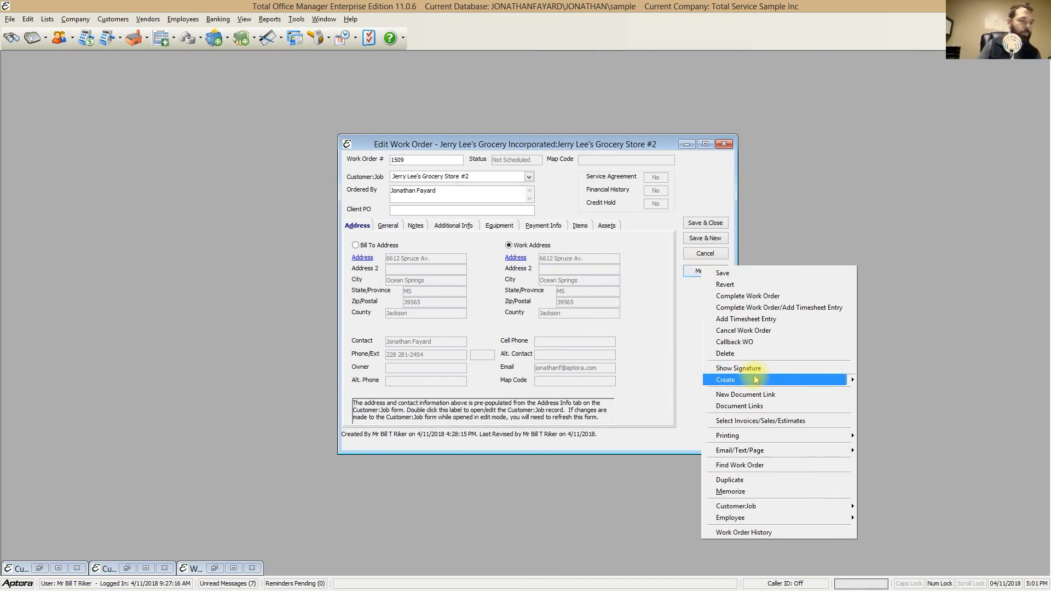
pyautogui.moveTo(755, 380)
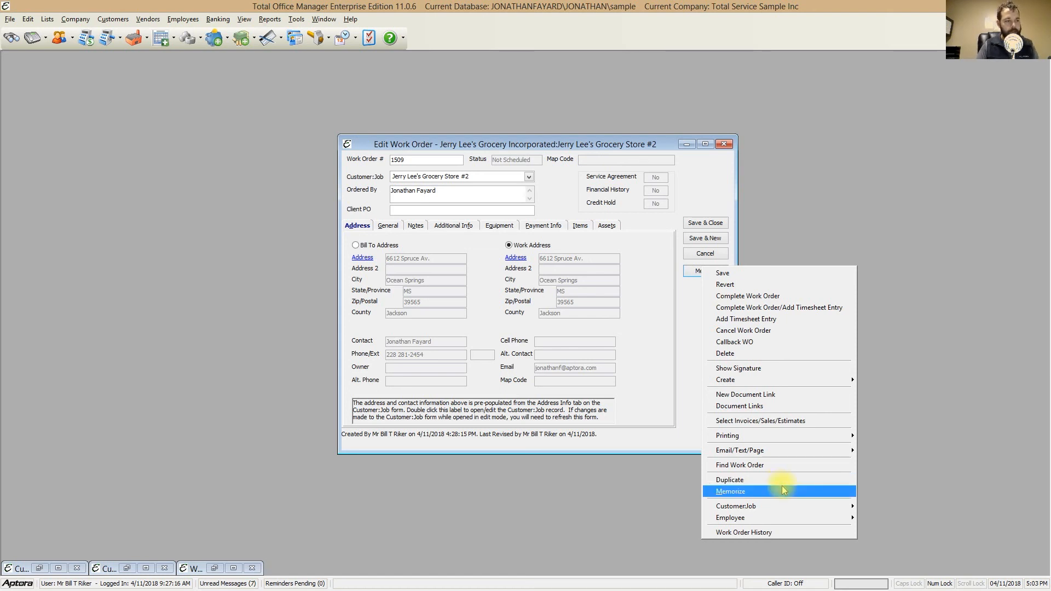
pyautogui.moveTo(781, 503)
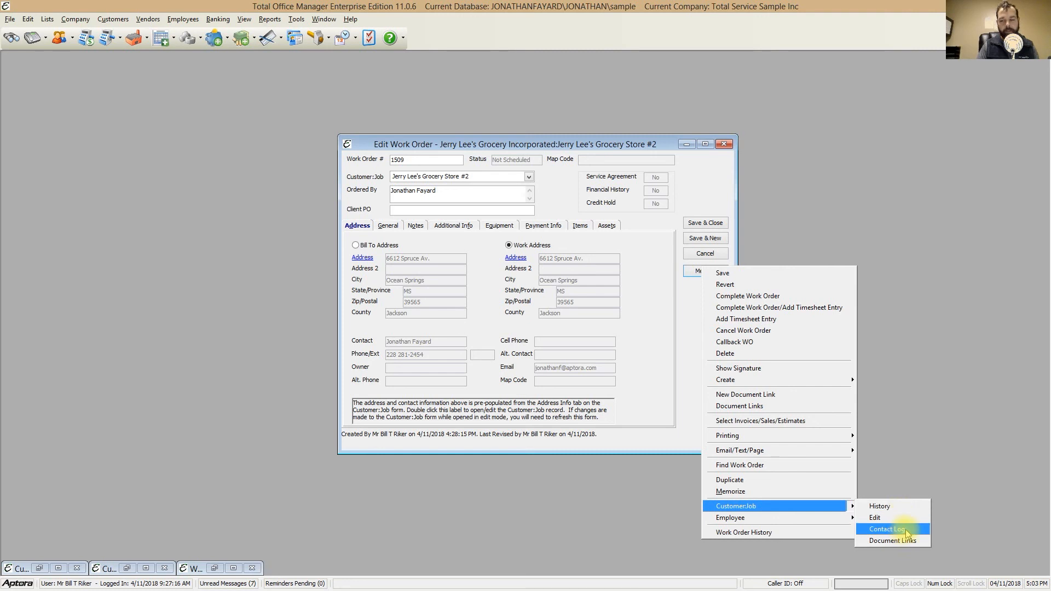
pyautogui.click(887, 529)
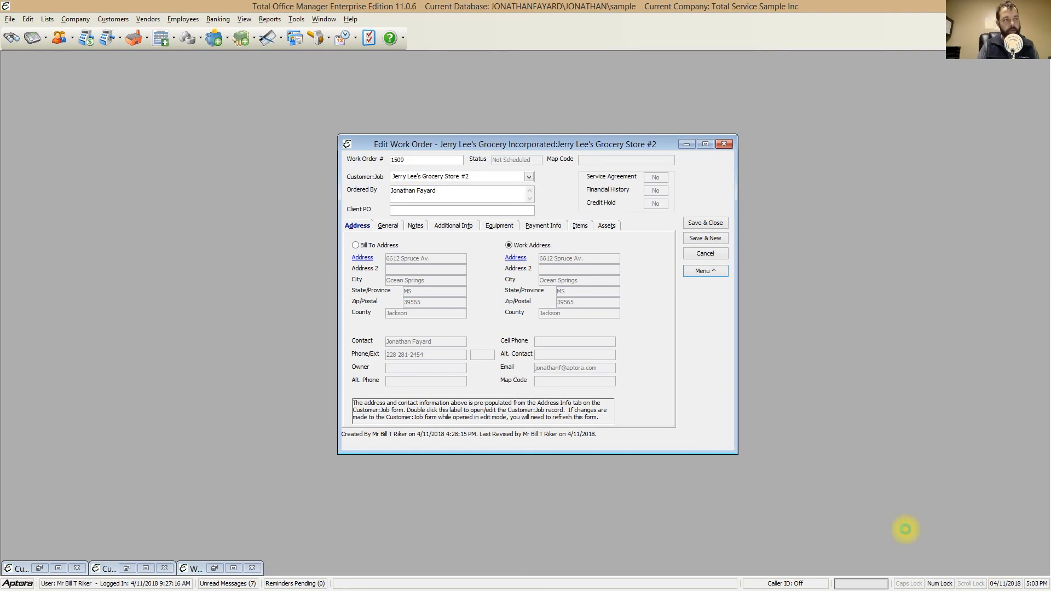
pyautogui.moveTo(394, 185); pyautogui.dragTo(582, 222)
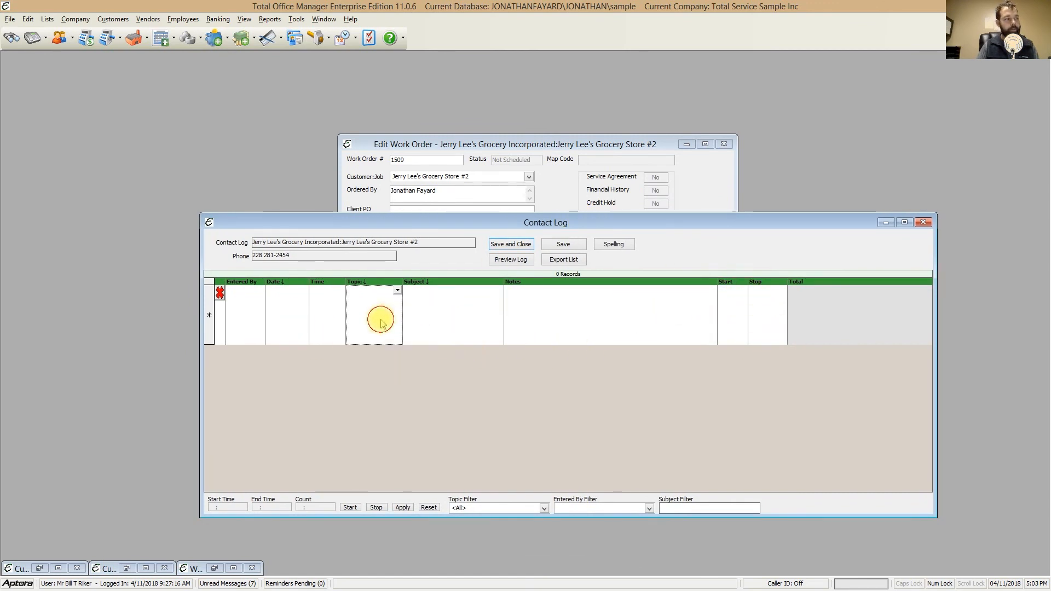
# Step: Add a Complaint entry to the contact log with subject "customer was upset" and notes "reason why they were upset"
pyautogui.click(398, 292)
pyautogui.click(387, 372)
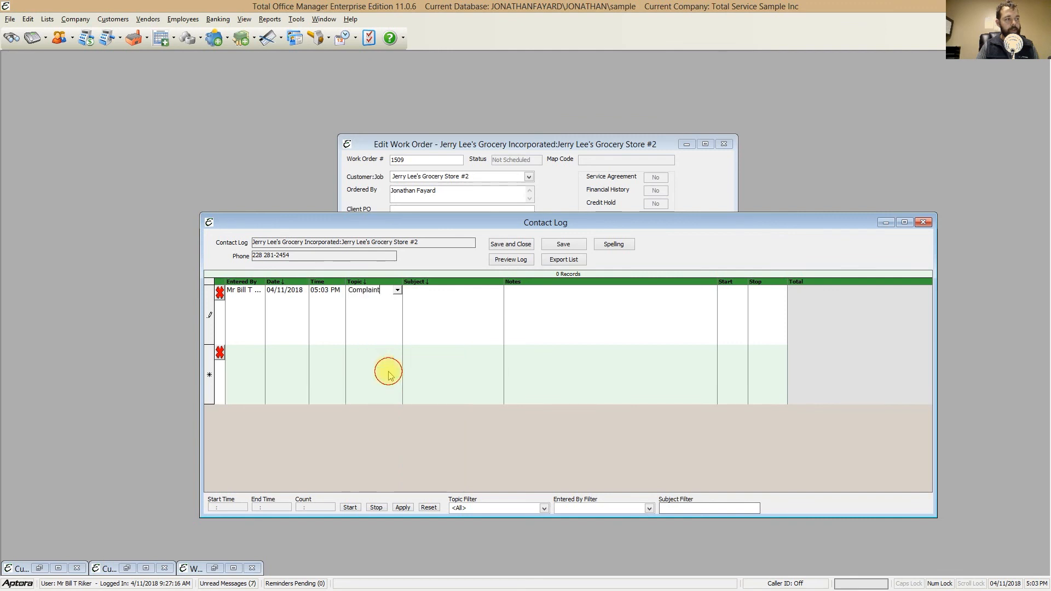
pyautogui.click(428, 320)
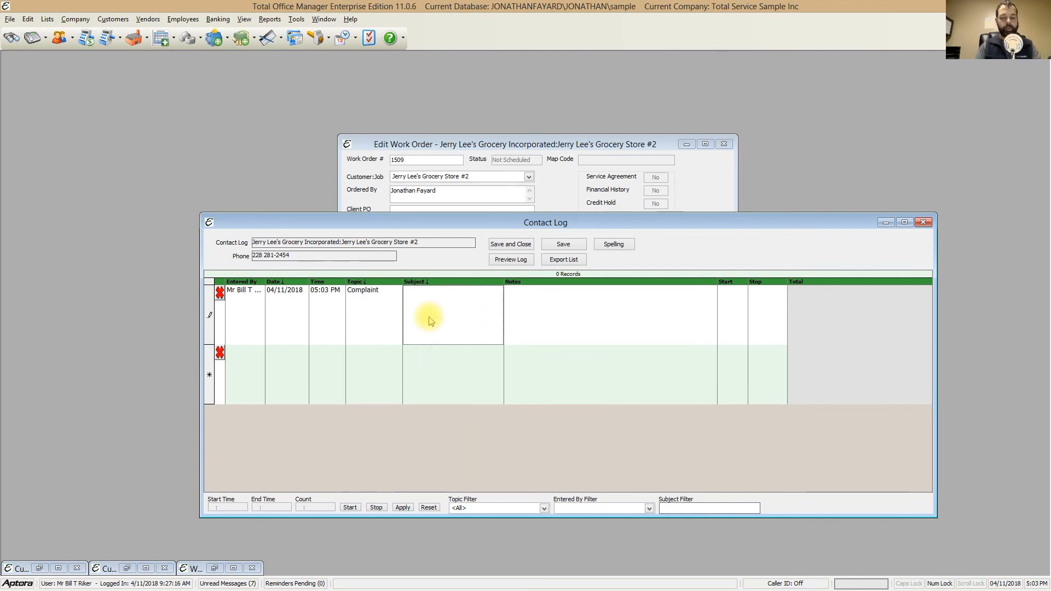
pyautogui.write('customer was upset')
pyautogui.click(559, 322)
pyautogui.write('reason why t')
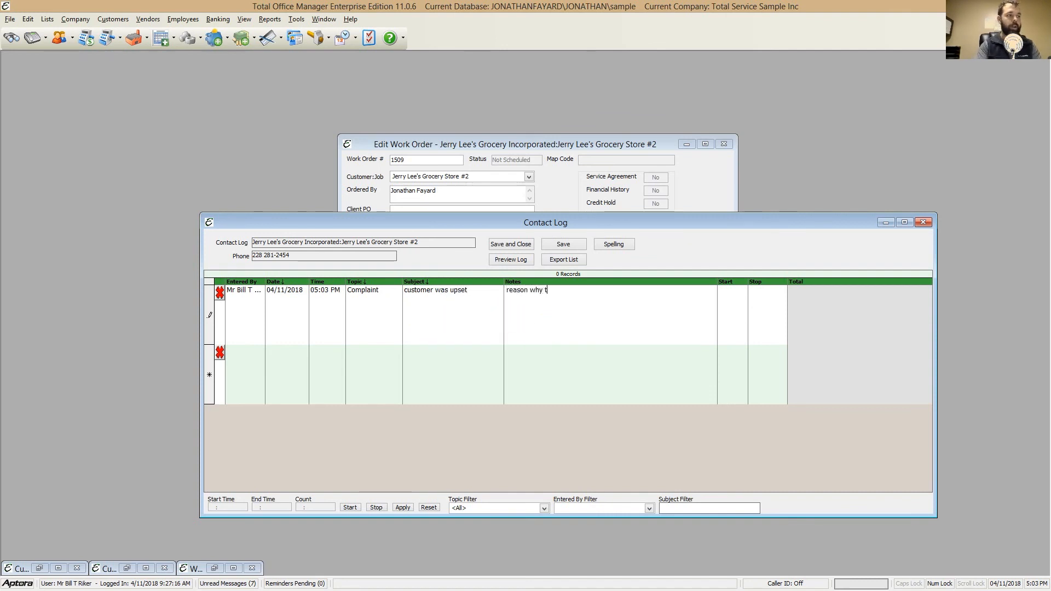
pyautogui.write('hey were upset')
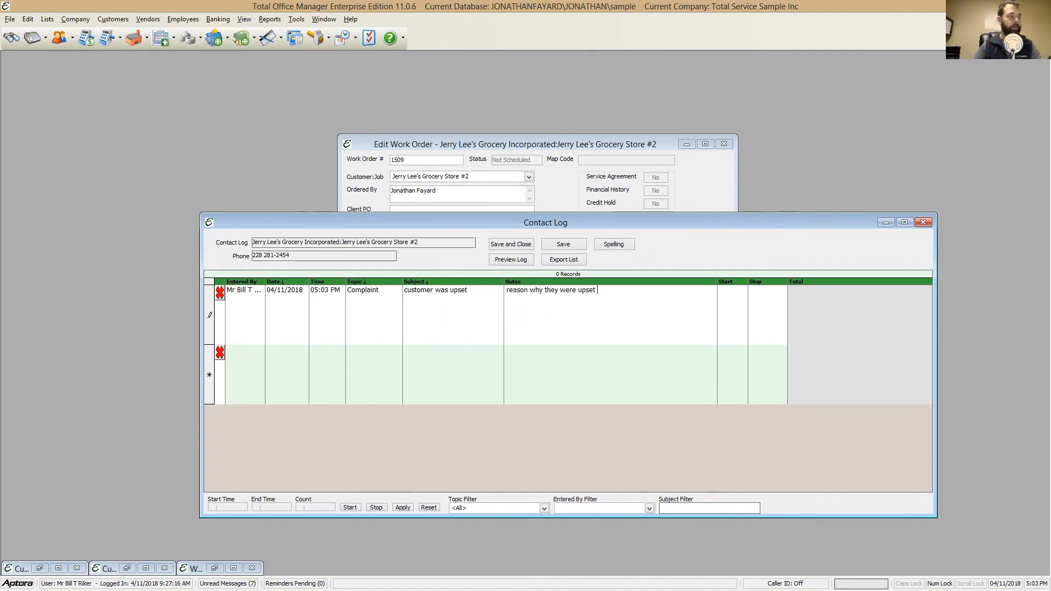
pyautogui.click(247, 312)
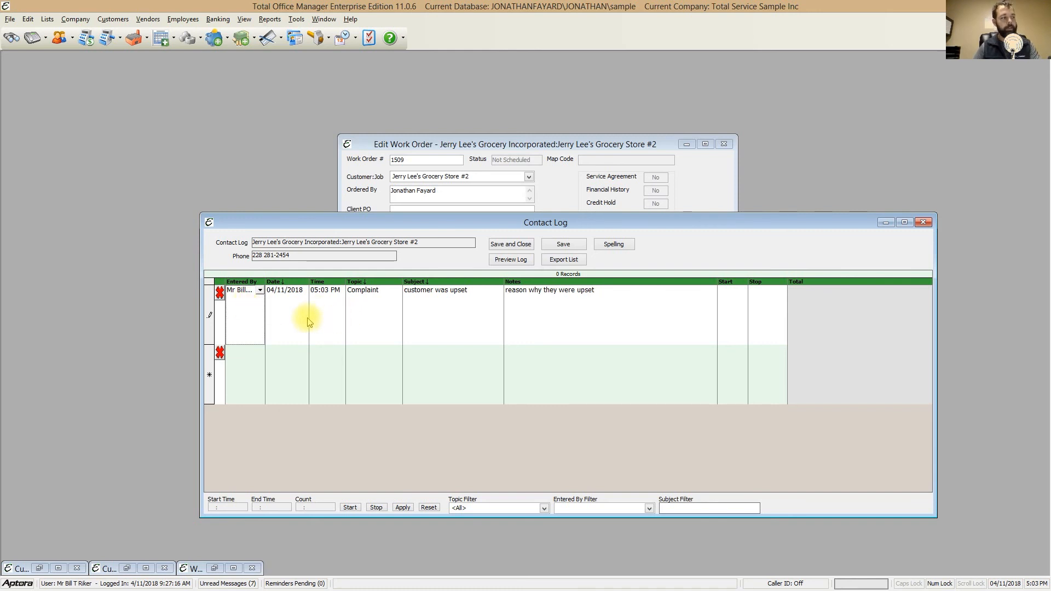
# Step: Add a Follow Up Phone Call entry with subject "this is what we did" and notes "how we resolved this"
pyautogui.click(377, 354)
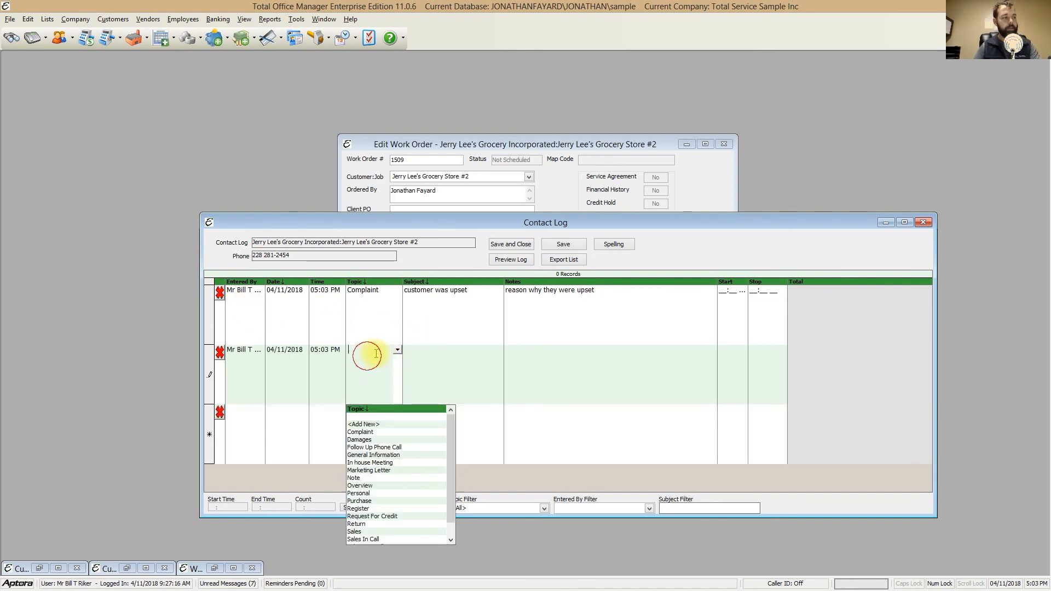
pyautogui.click(393, 448)
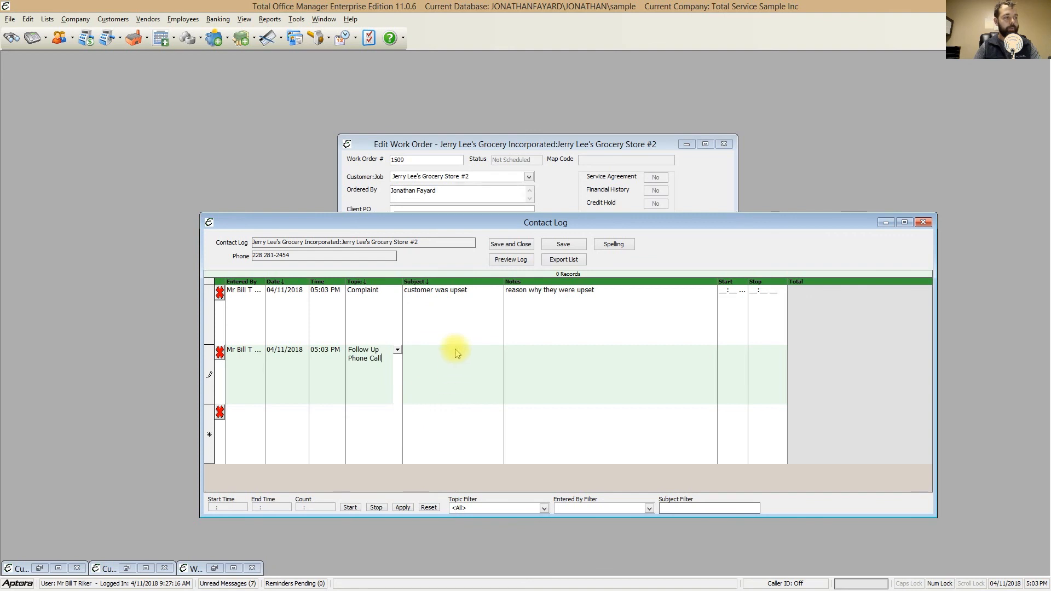
pyautogui.click(452, 366)
pyautogui.click(438, 368)
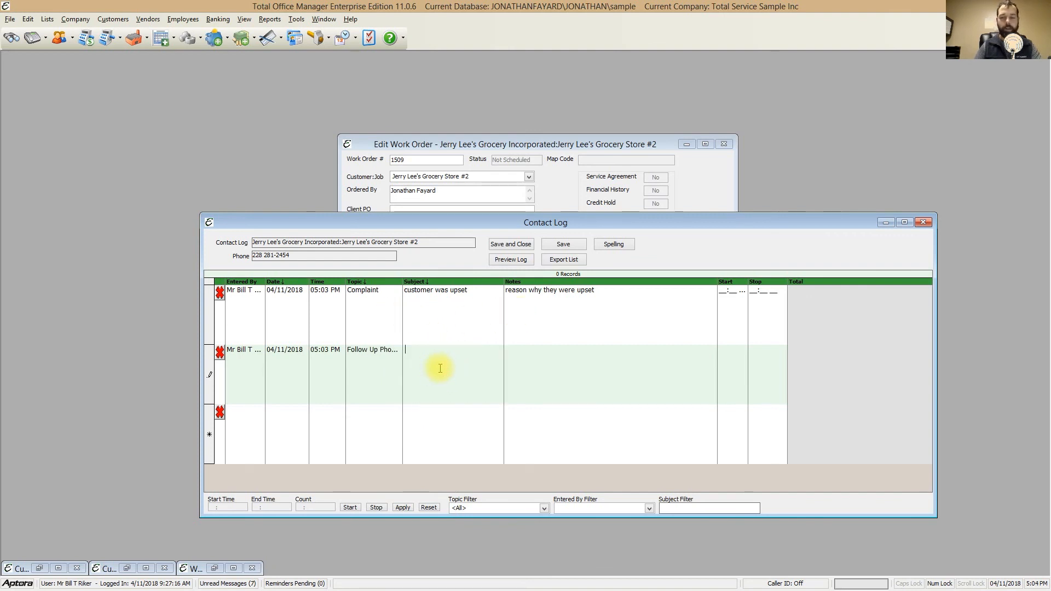
pyautogui.write('thi')
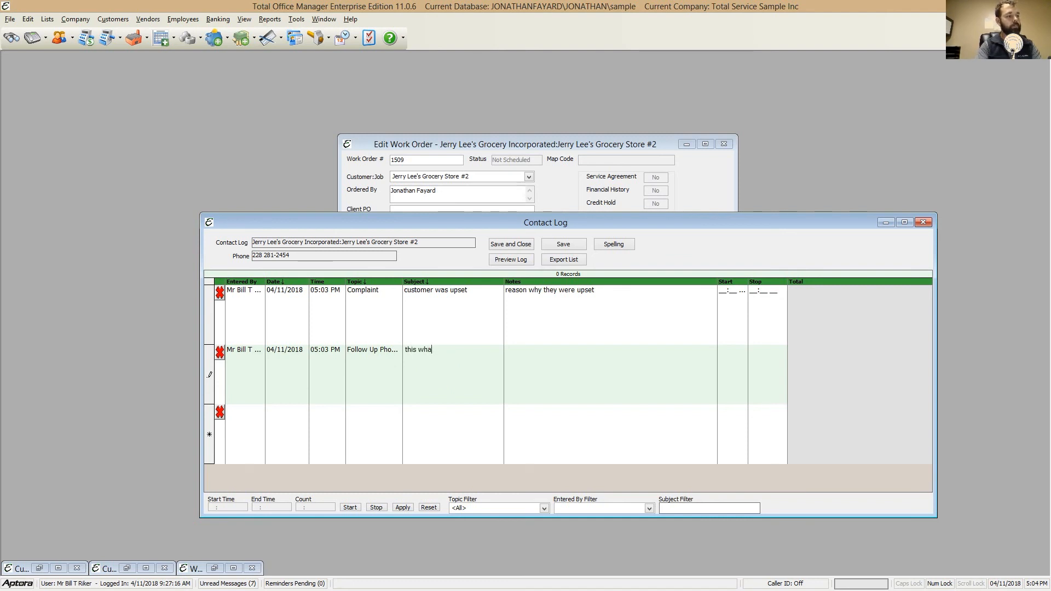
pyautogui.write('s is what we did')
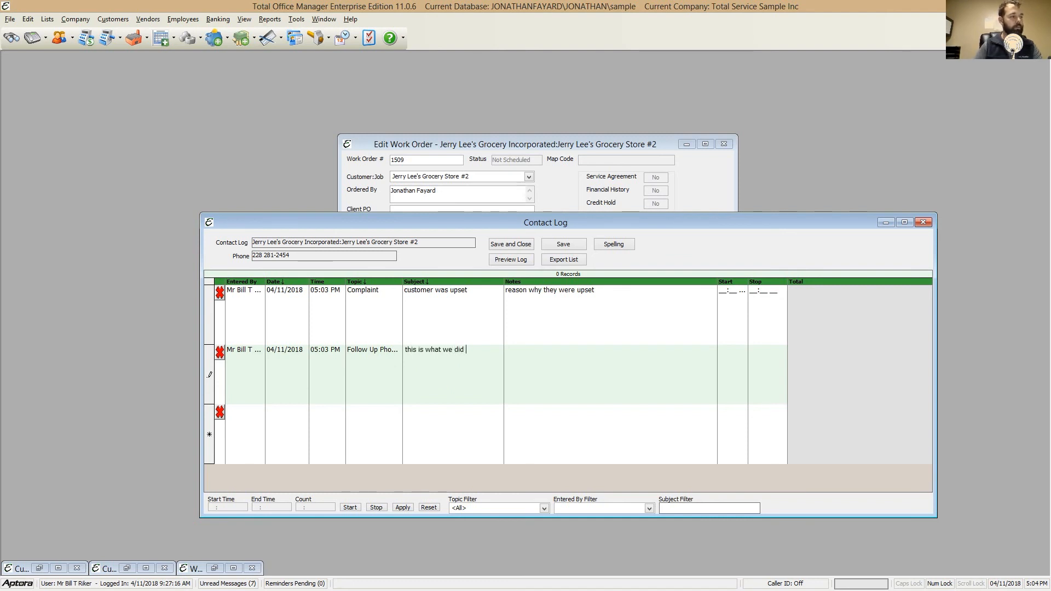
pyautogui.click(557, 376)
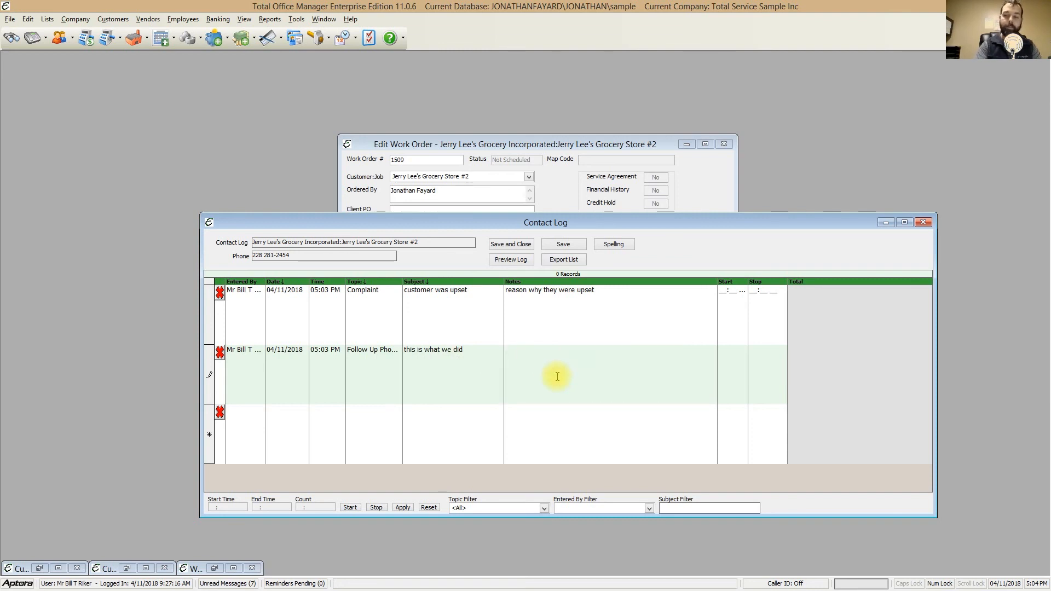
pyautogui.write('how we resolved this')
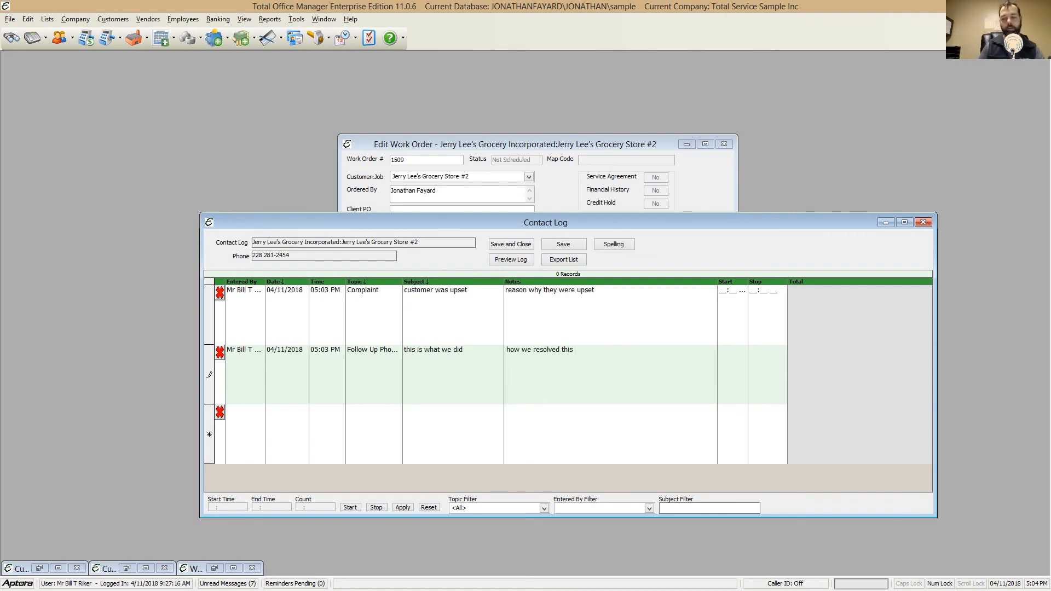
# Step: Close the customer's contact log without saving the new entries
pyautogui.moveTo(557, 223); pyautogui.dragTo(538, 206)
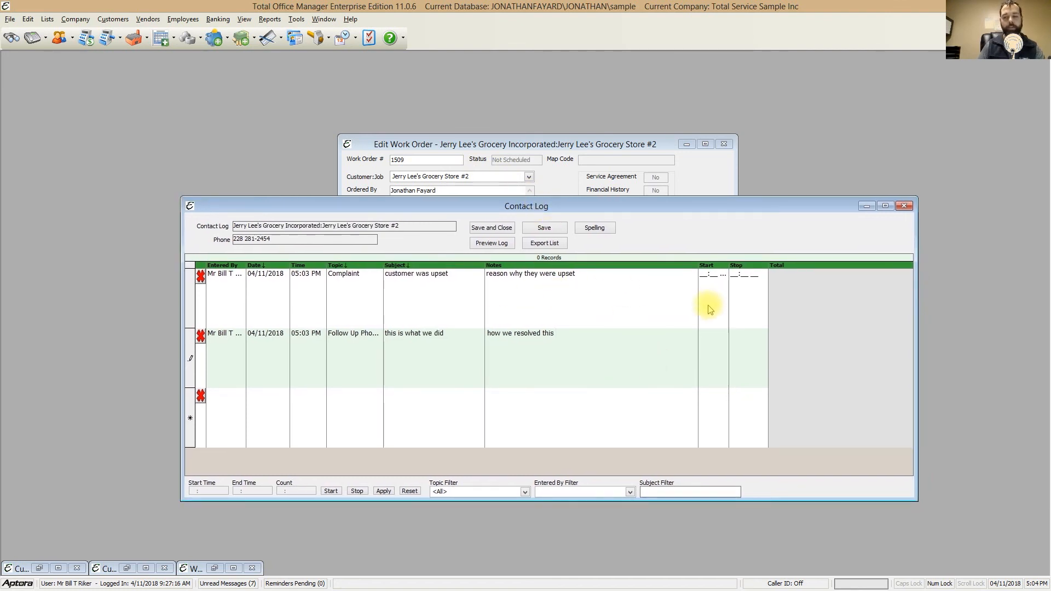
pyautogui.click(575, 375)
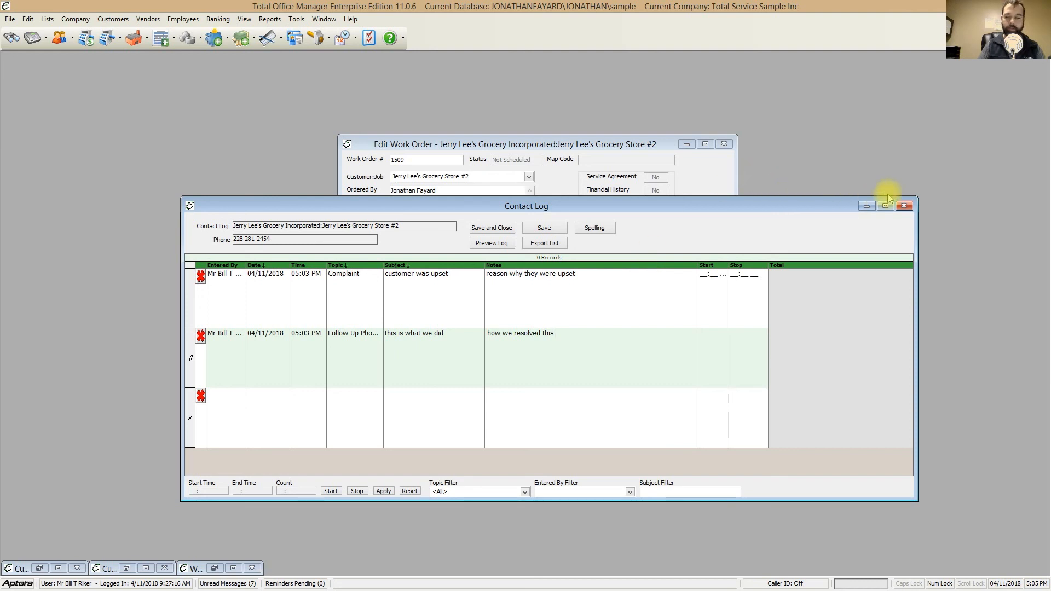
pyautogui.click(904, 206)
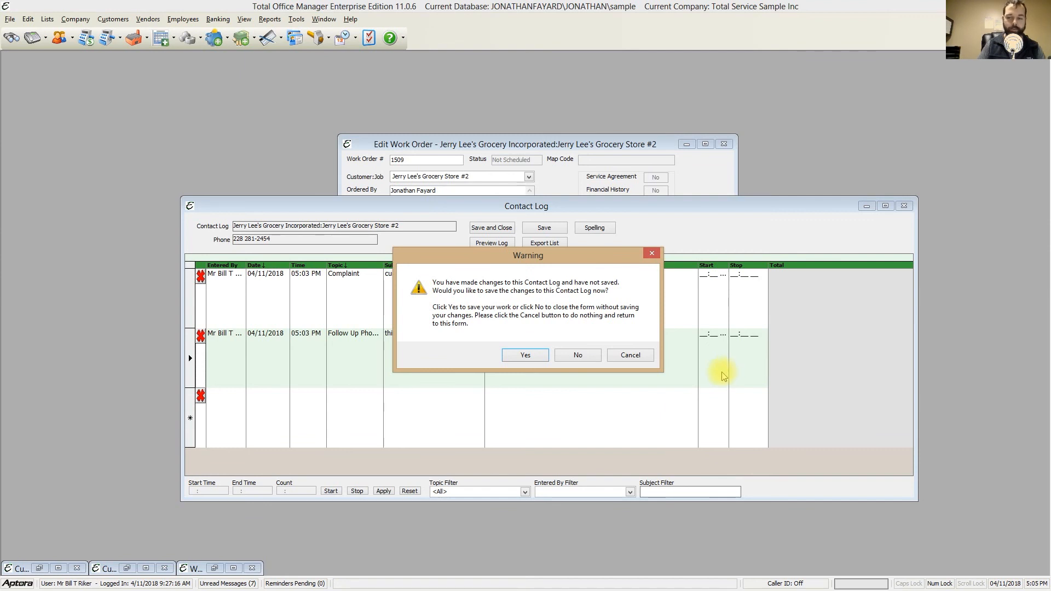
pyautogui.click(574, 354)
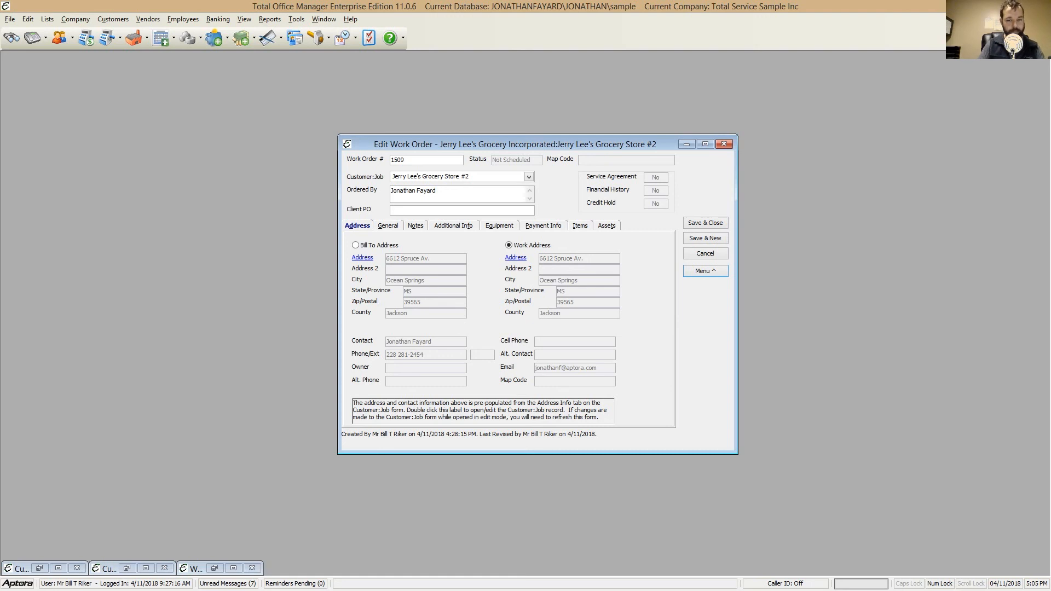
# Step: Open the history of the employee assigned to the work order and move it clear of the work order's details
pyautogui.click(704, 271)
pyautogui.moveTo(776, 511)
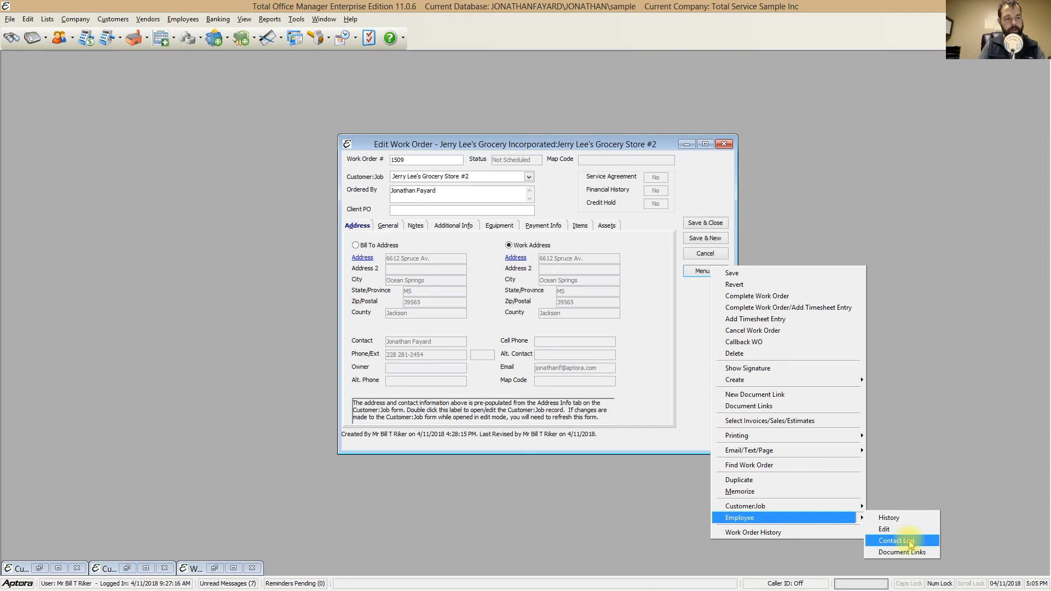
pyautogui.click(904, 517)
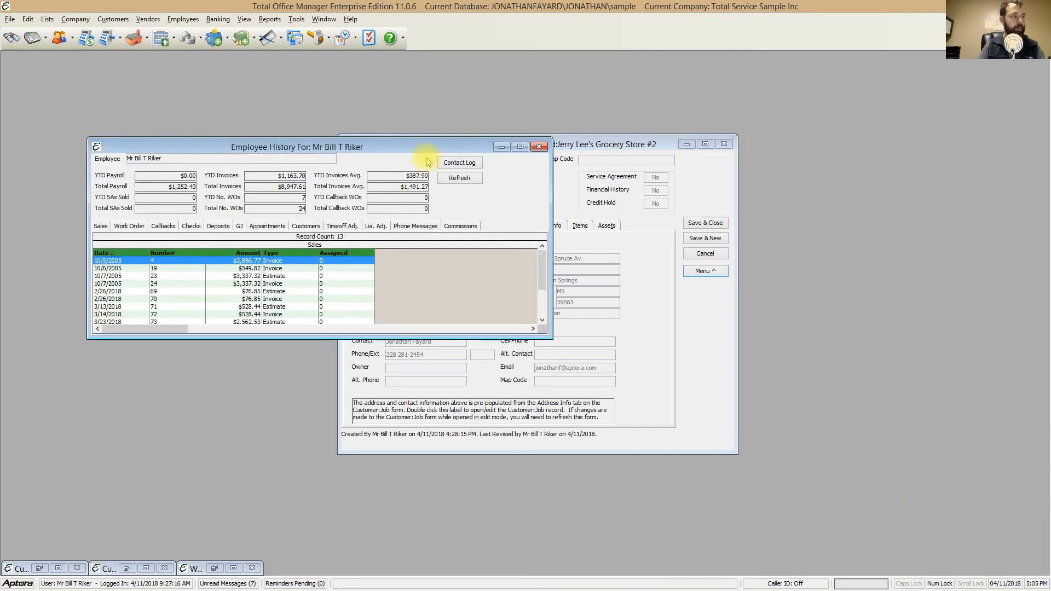
pyautogui.moveTo(422, 144); pyautogui.dragTo(777, 270)
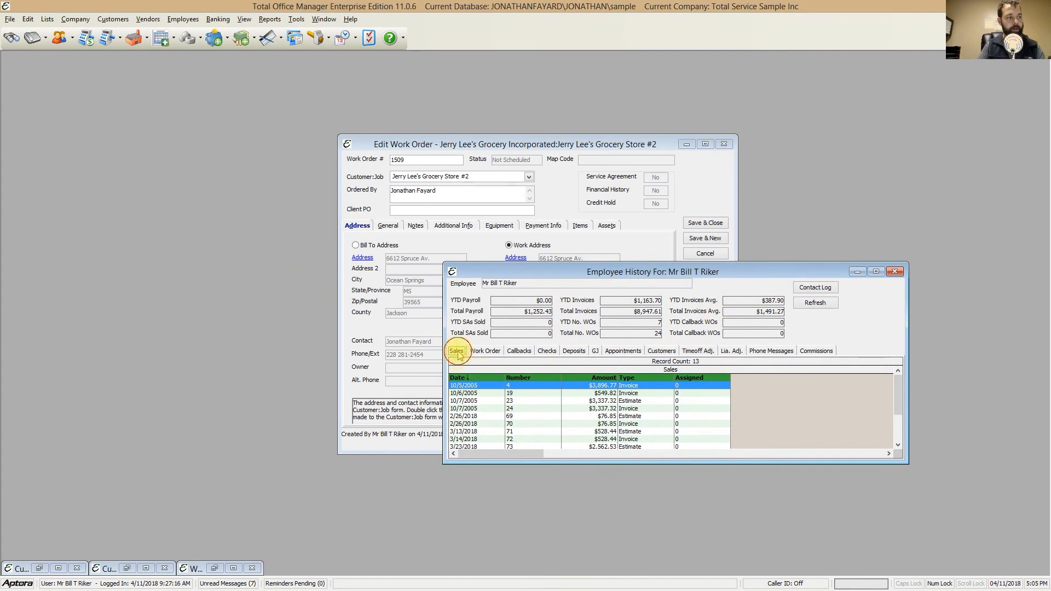
# Step: Look through the employee's work order, callback, check, general journal, customer, time-off and sales history, and close it
pyautogui.click(486, 352)
pyautogui.click(518, 351)
pyautogui.click(551, 351)
pyautogui.click(595, 351)
pyautogui.click(661, 351)
pyautogui.click(698, 350)
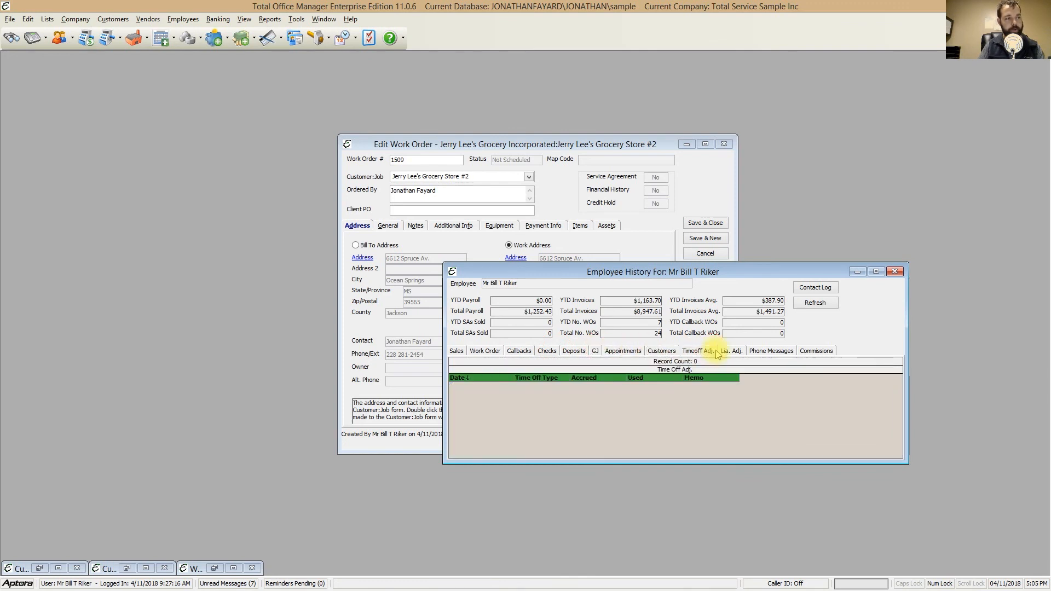
pyautogui.click(456, 351)
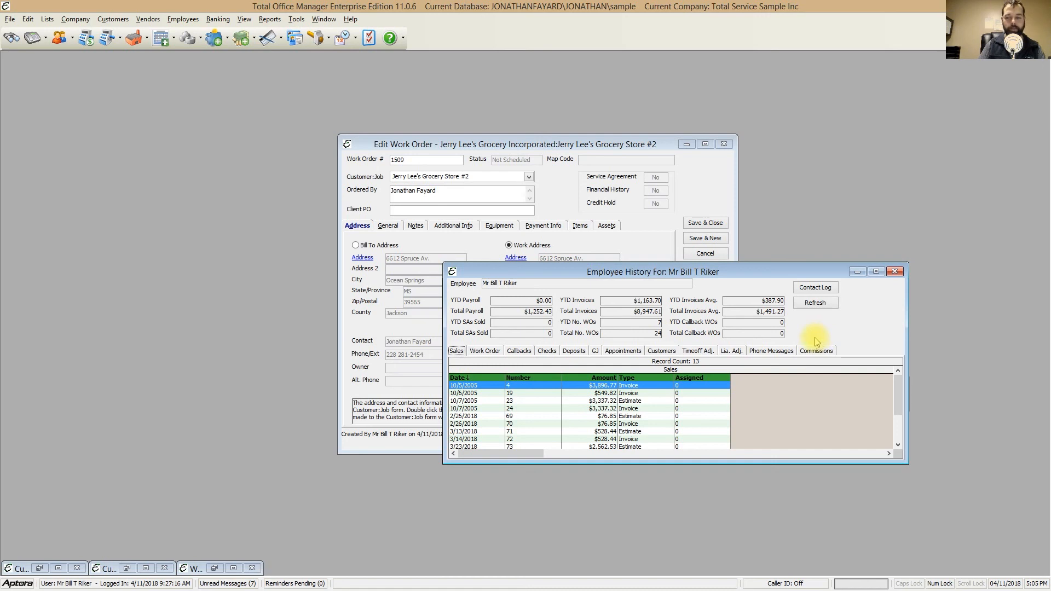
pyautogui.click(519, 351)
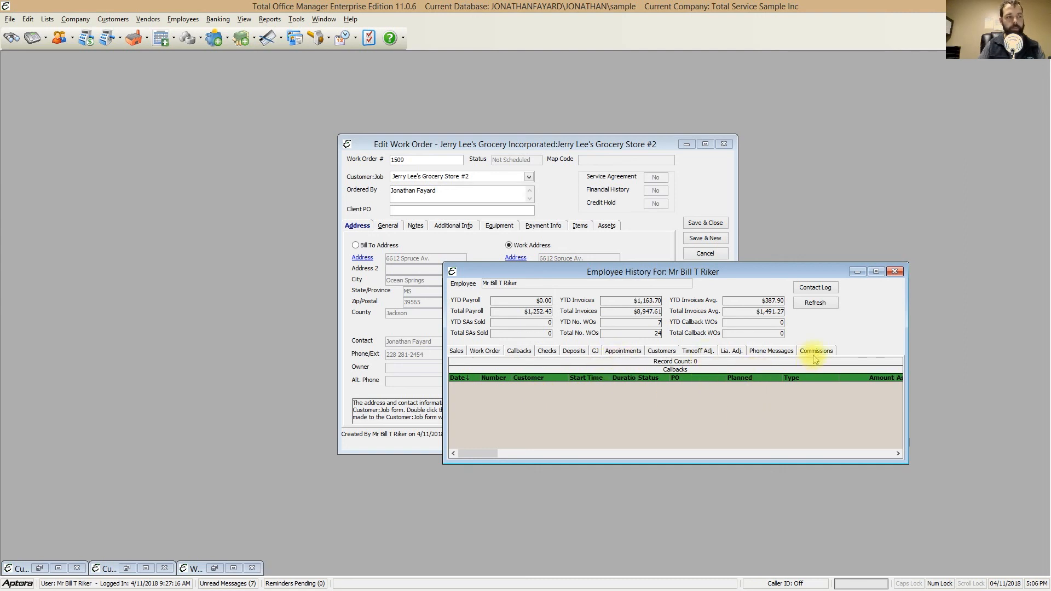
pyautogui.click(894, 272)
# Step: Open the work order's history and look through its Timesheets, PO, A/P, JE and Sales records
pyautogui.click(707, 272)
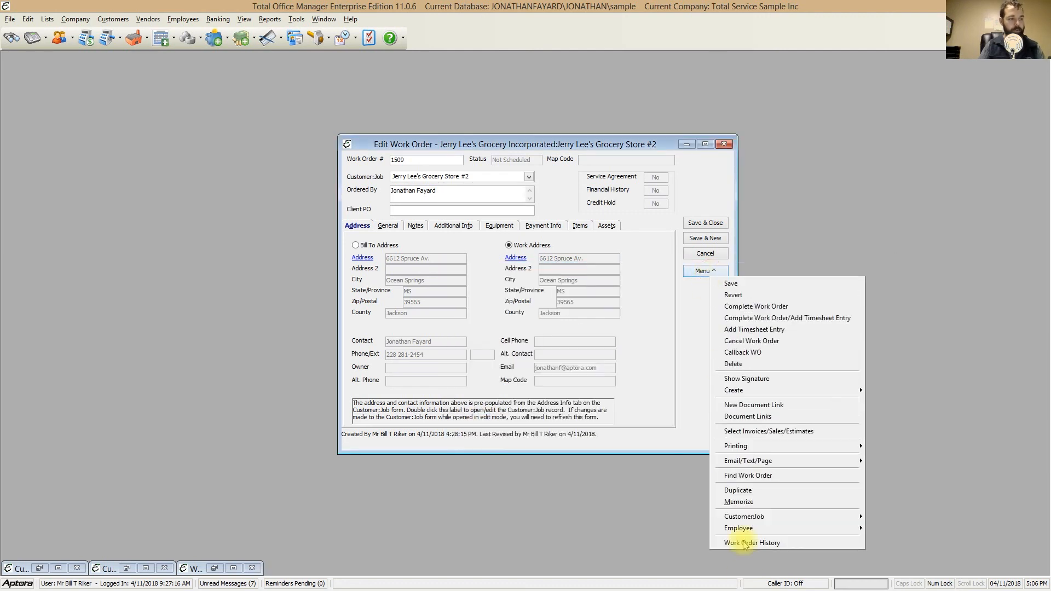
pyautogui.click(759, 544)
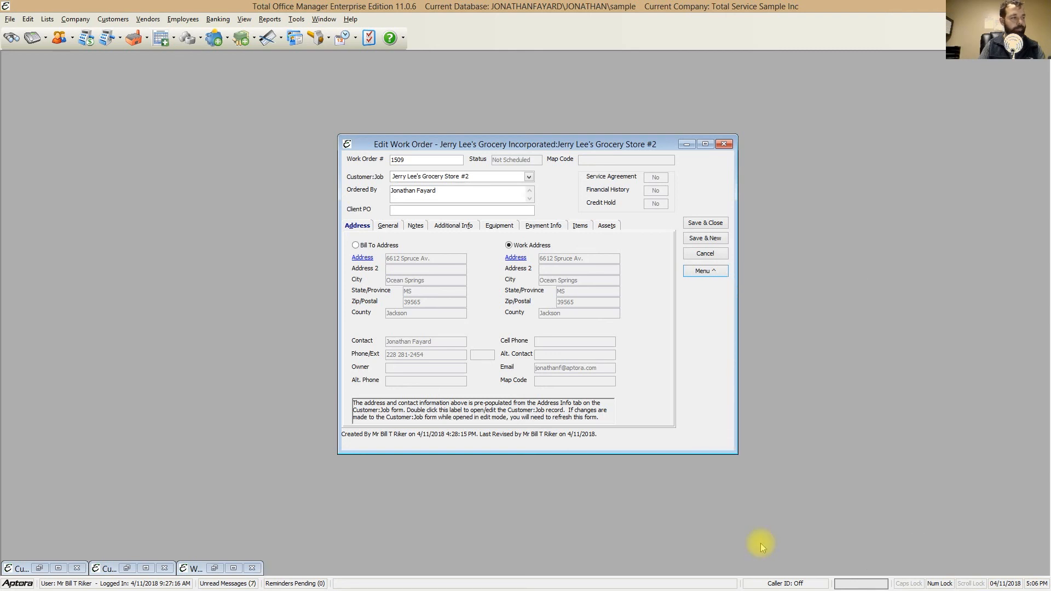
pyautogui.moveTo(519, 194); pyautogui.dragTo(587, 244)
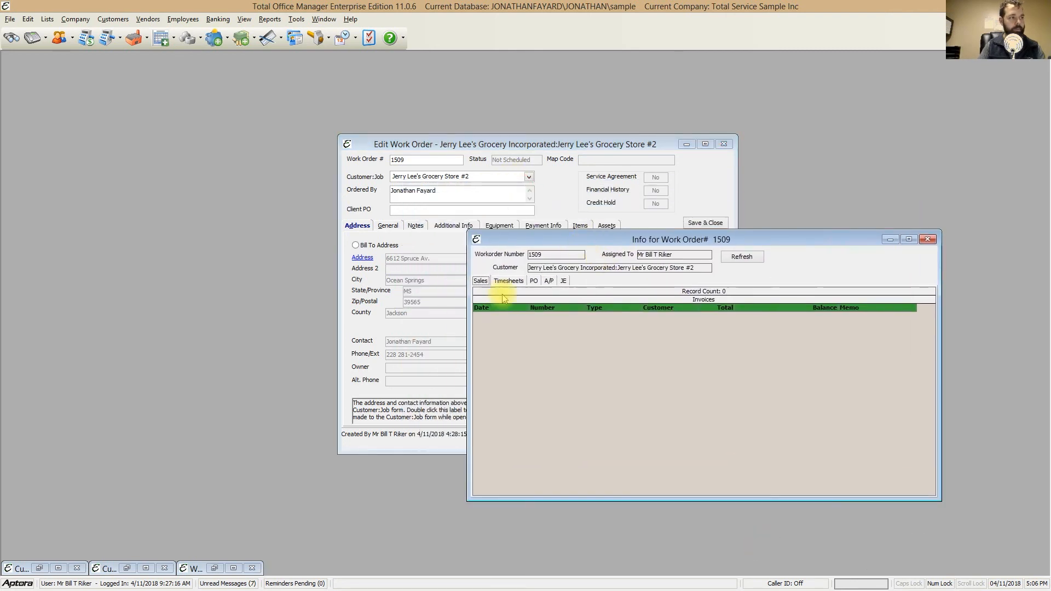
pyautogui.click(507, 281)
pyautogui.click(534, 281)
pyautogui.click(549, 281)
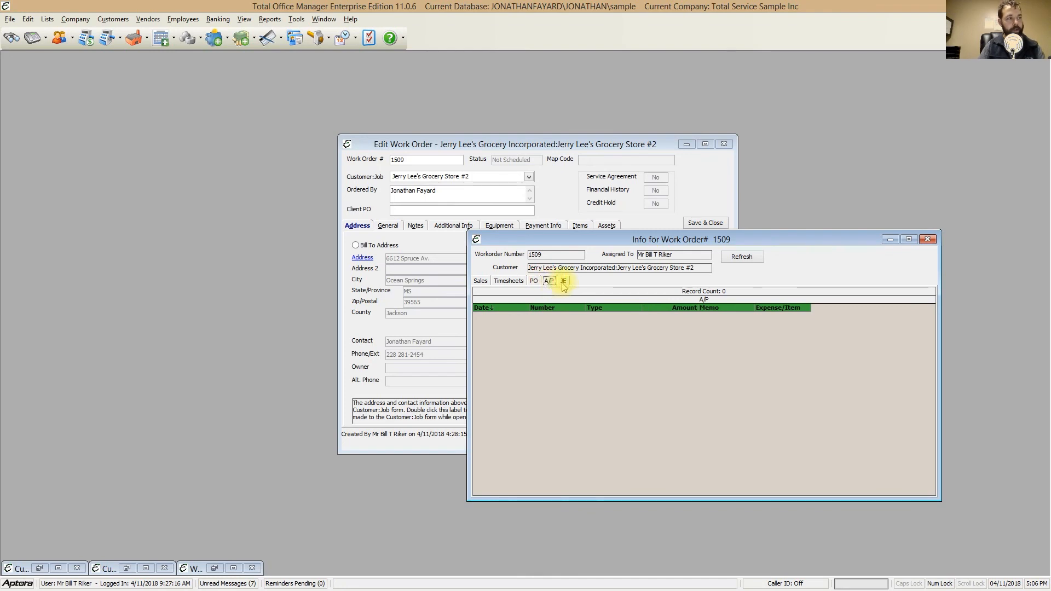
pyautogui.click(563, 281)
pyautogui.click(478, 281)
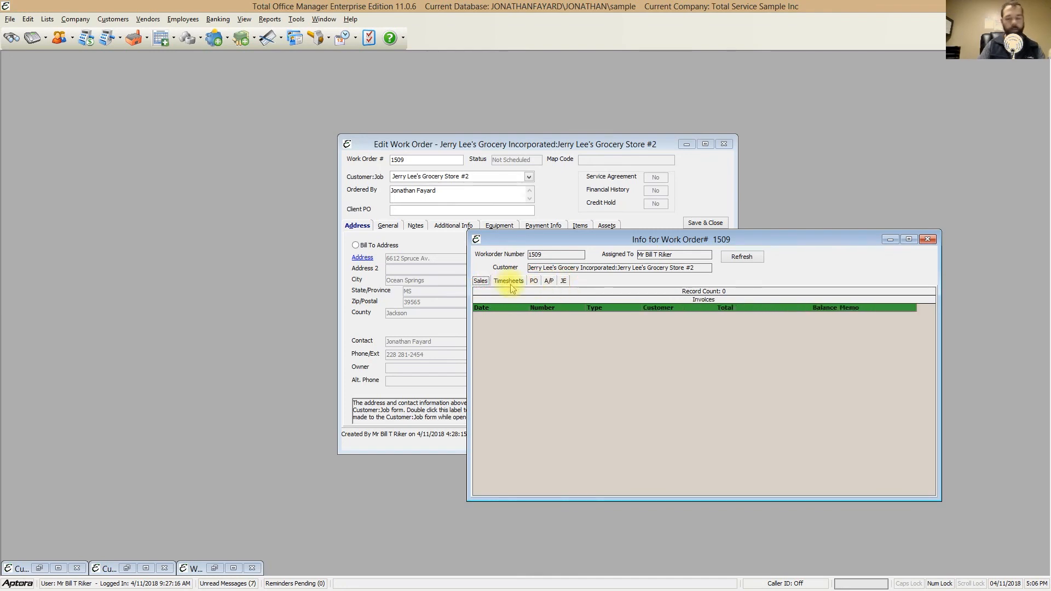